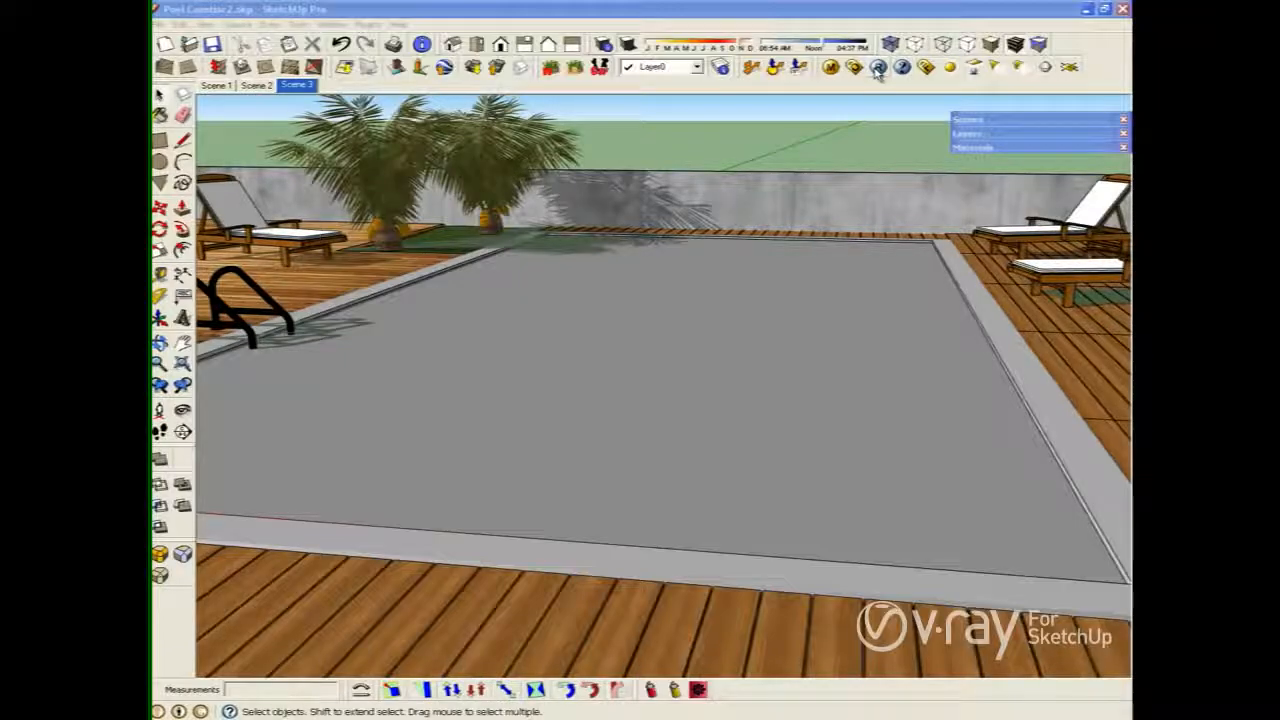
- Render the Scene 3 view of the pool with V-Ray
{"action": "left_click", "coordinate": [877, 67]}
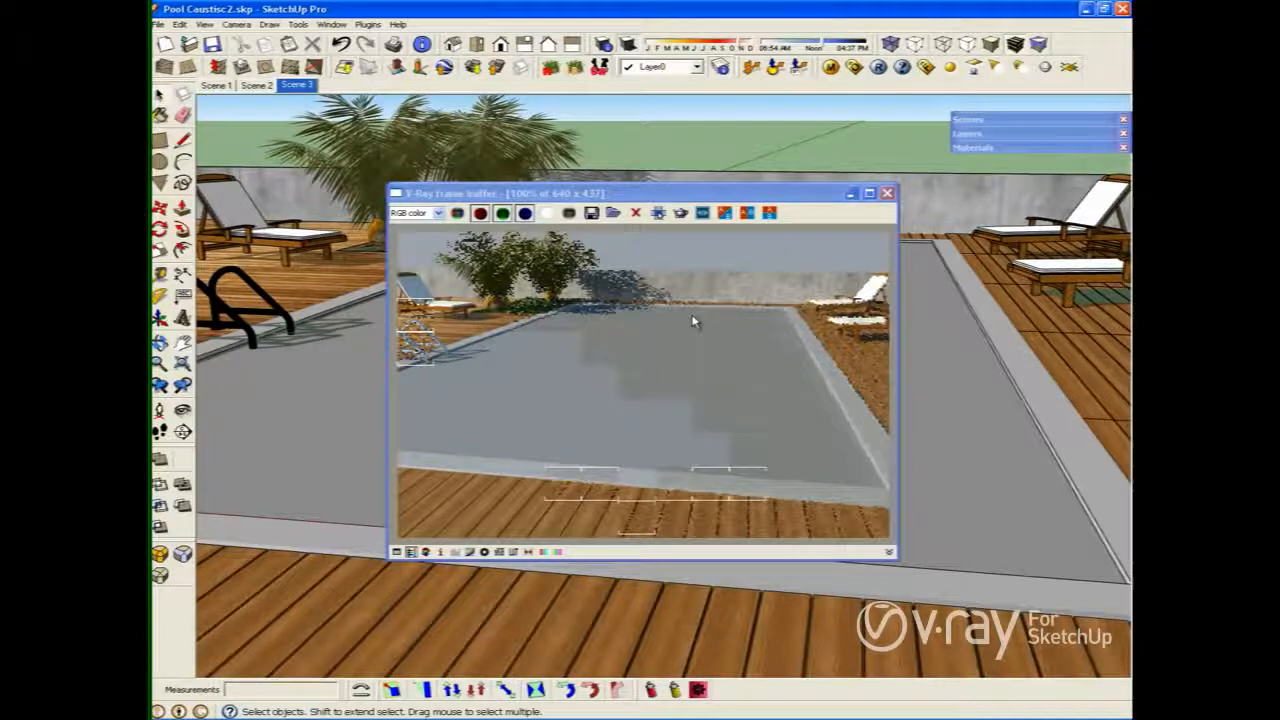
- Create a new V-Ray material of type Standard in the scene materials and name it PoolWater
{"action": "left_click", "coordinate": [845, 67]}
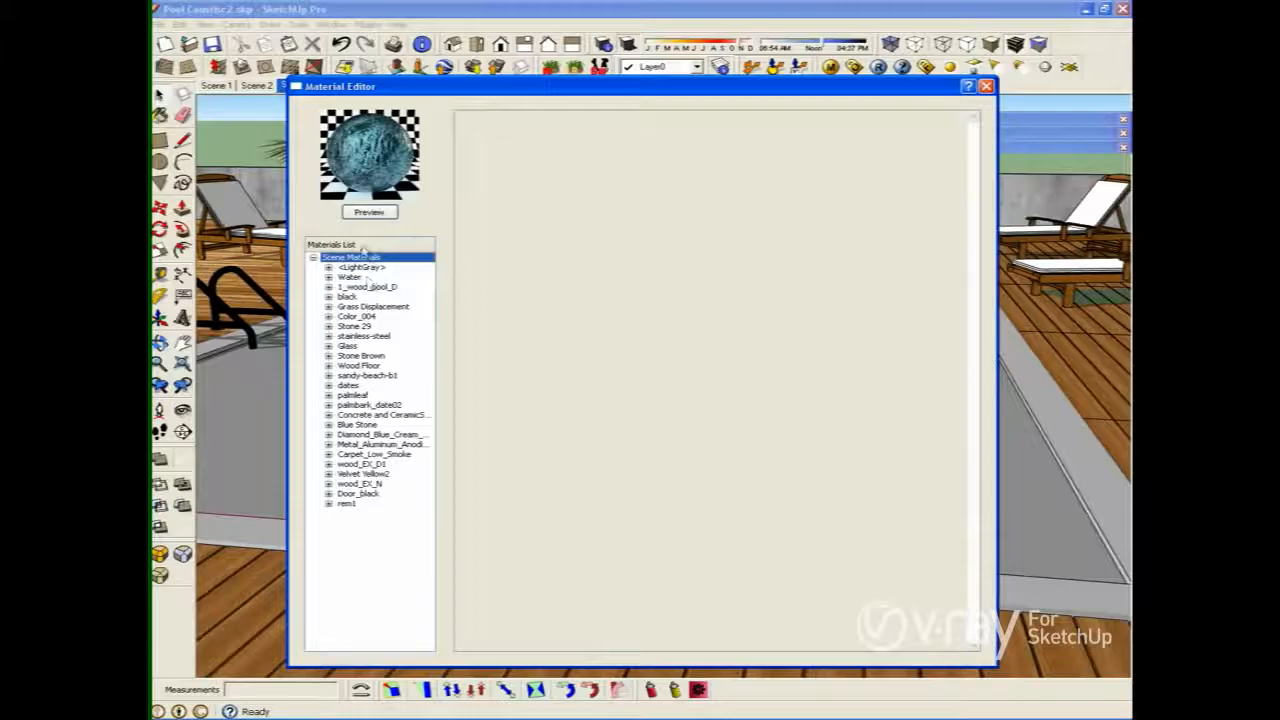
{"action": "right_click", "coordinate": [362, 259]}
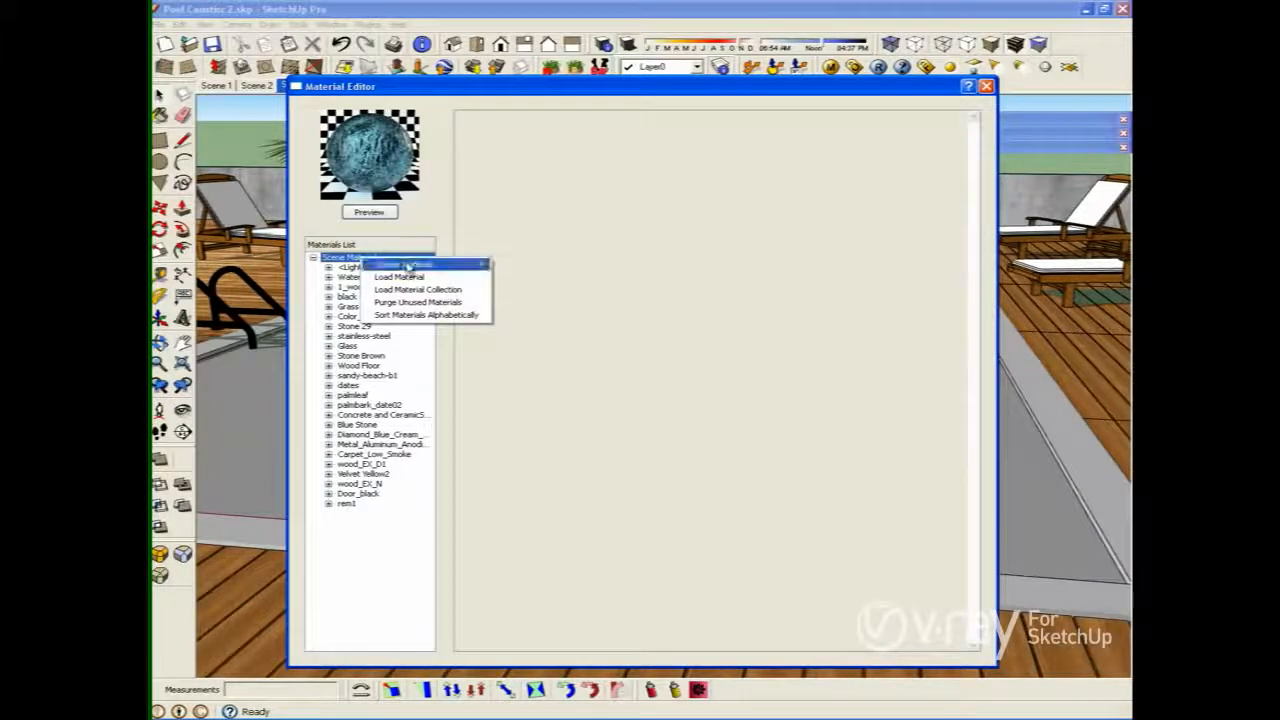
{"action": "mouse_move", "coordinate": [485, 264]}
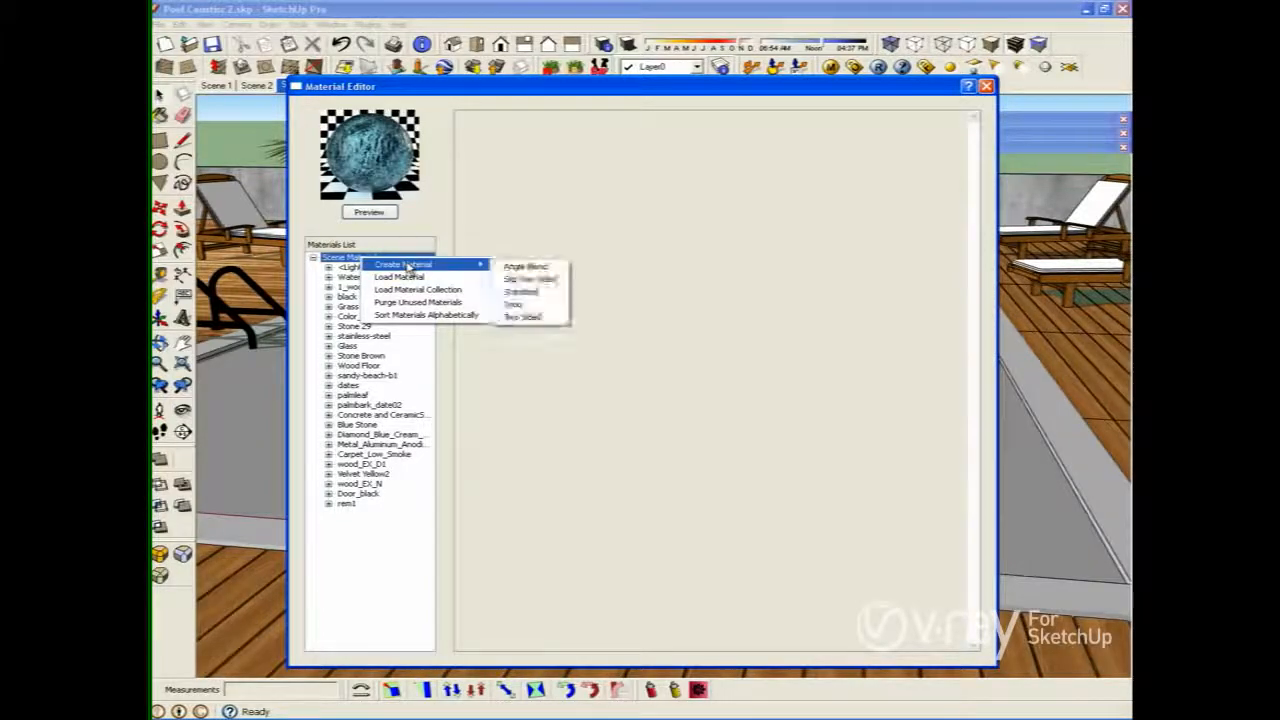
{"action": "left_click", "coordinate": [522, 292]}
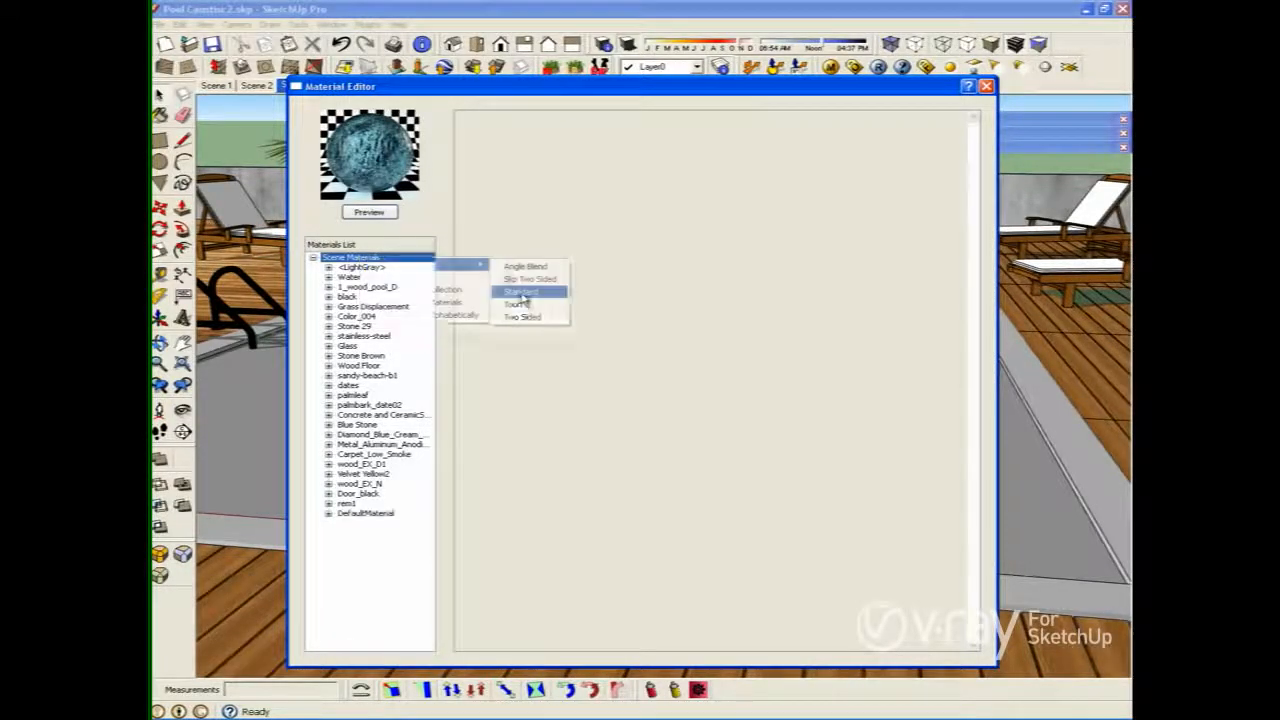
{"action": "left_click", "coordinate": [362, 514]}
{"action": "right_click", "coordinate": [363, 516]}
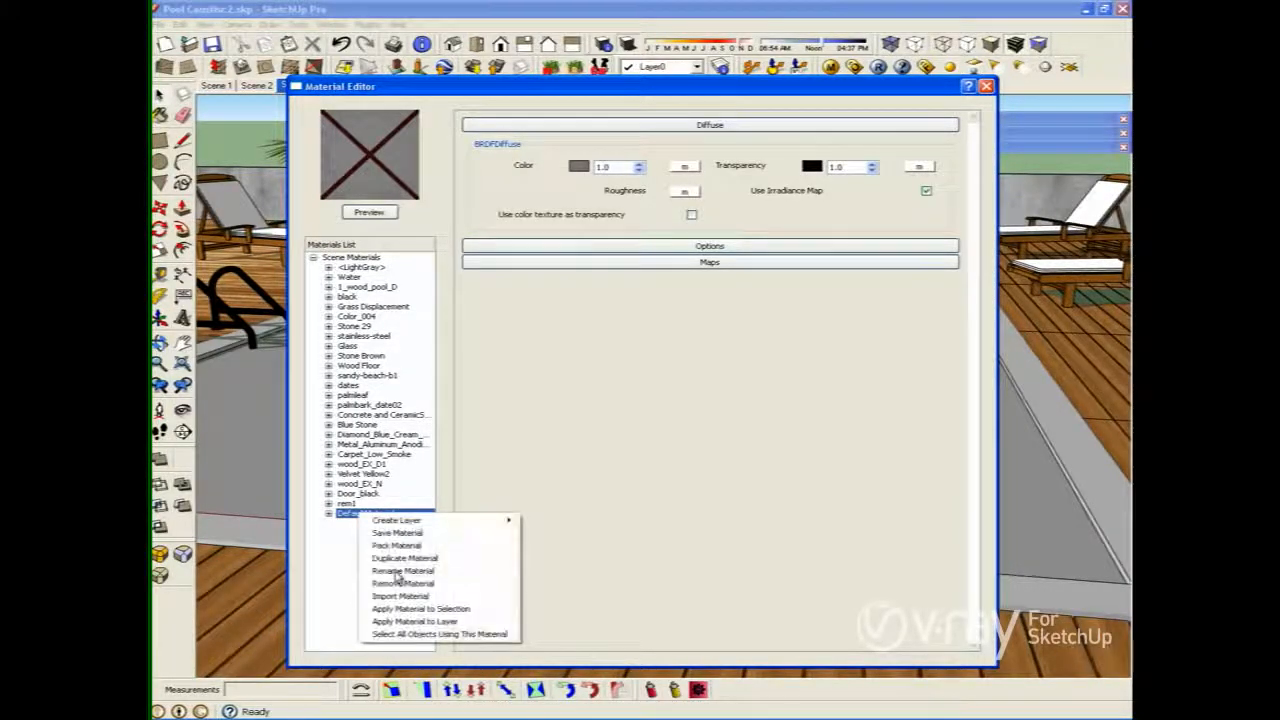
{"action": "left_click", "coordinate": [395, 574]}
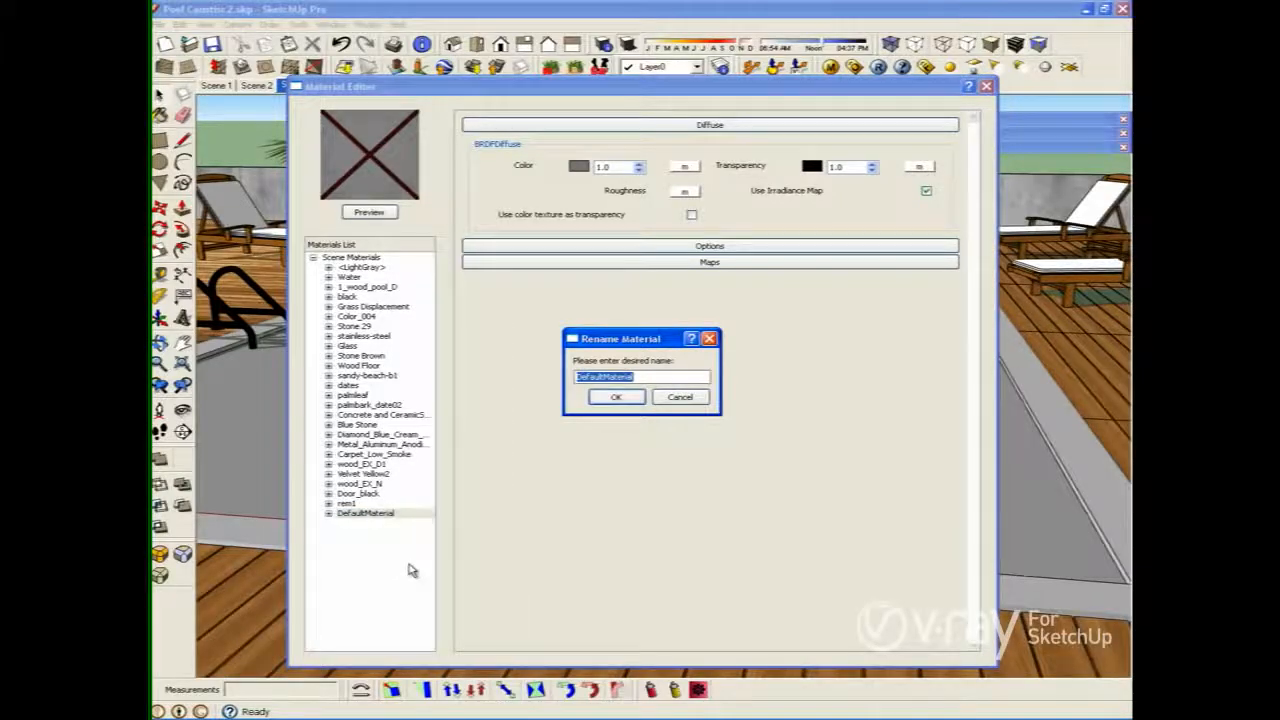
{"action": "type", "text": "PoolWater"}
{"action": "left_click", "coordinate": [615, 397]}
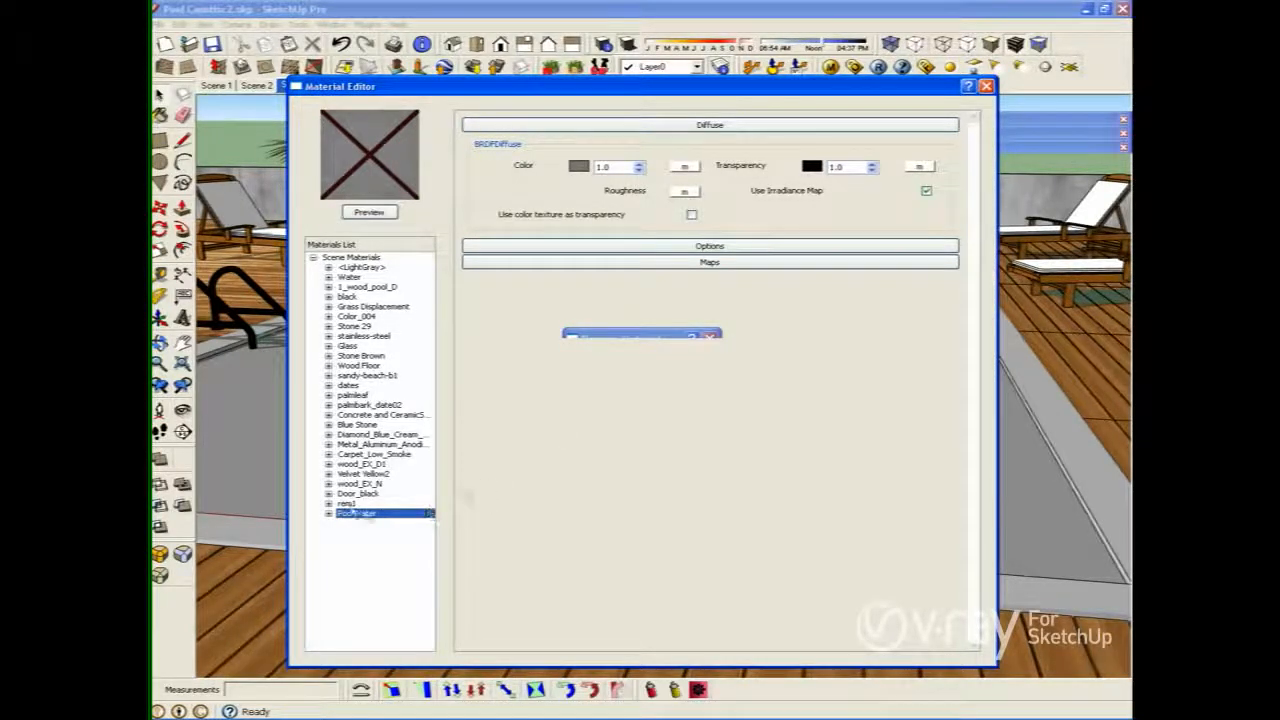
- Add a reflection layer and a refraction layer to the PoolWater material
{"action": "right_click", "coordinate": [352, 517]}
{"action": "mouse_move", "coordinate": [450, 523]}
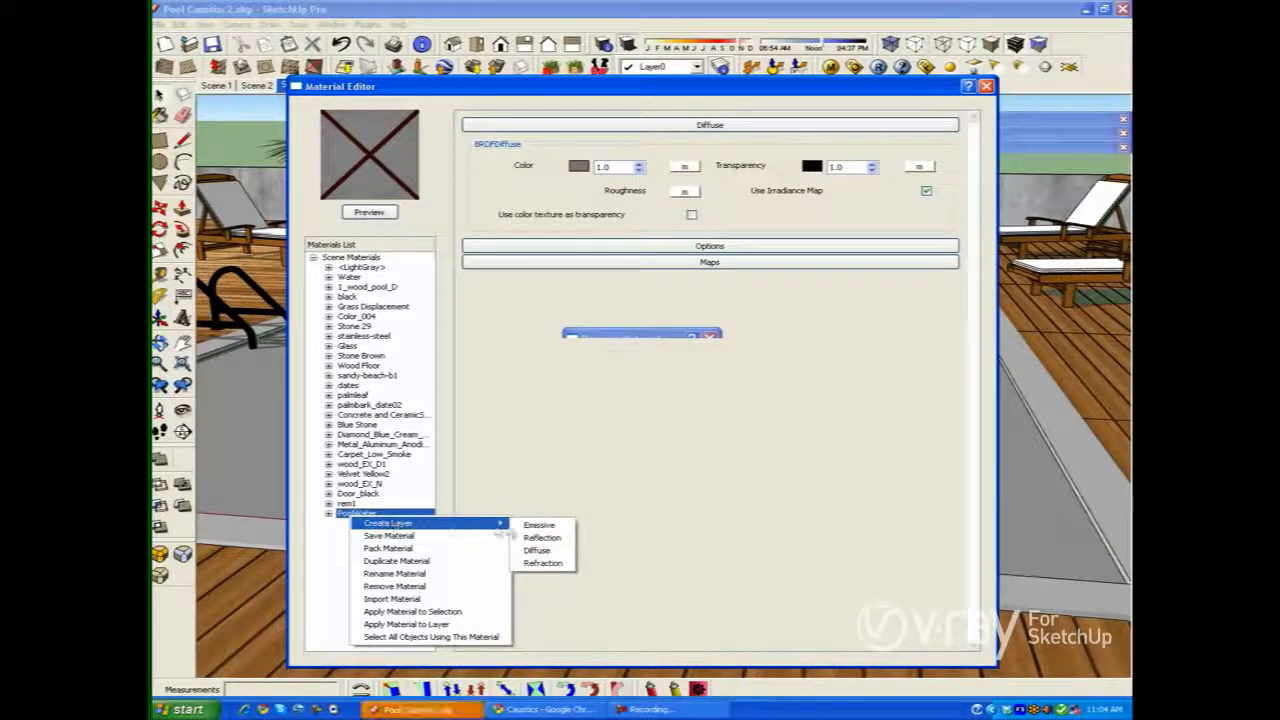
{"action": "left_click", "coordinate": [541, 537]}
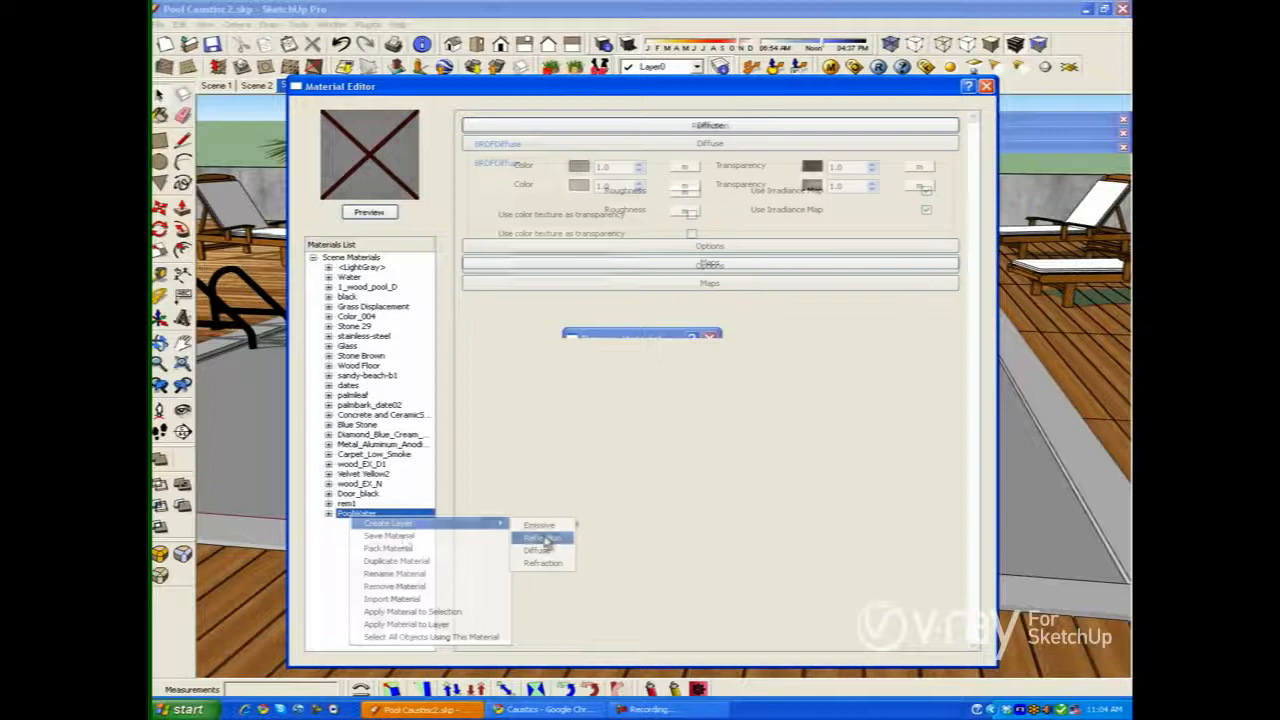
{"action": "right_click", "coordinate": [366, 516]}
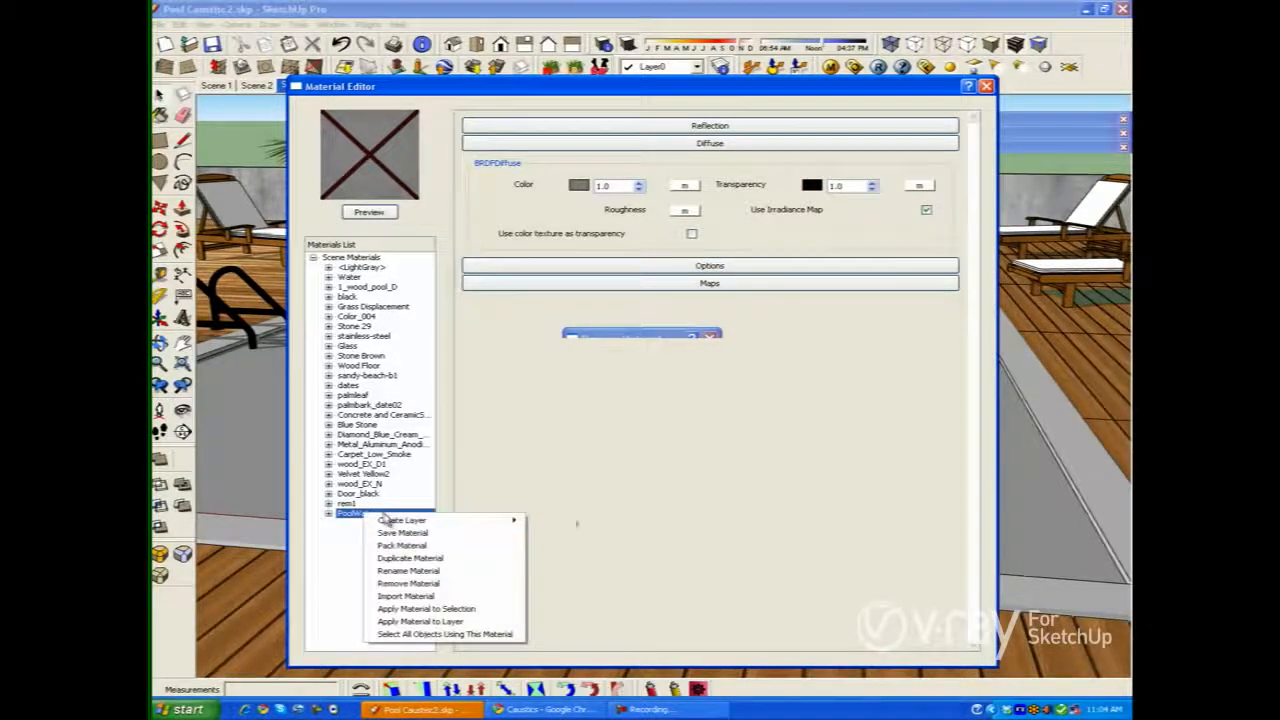
{"action": "mouse_move", "coordinate": [403, 524]}
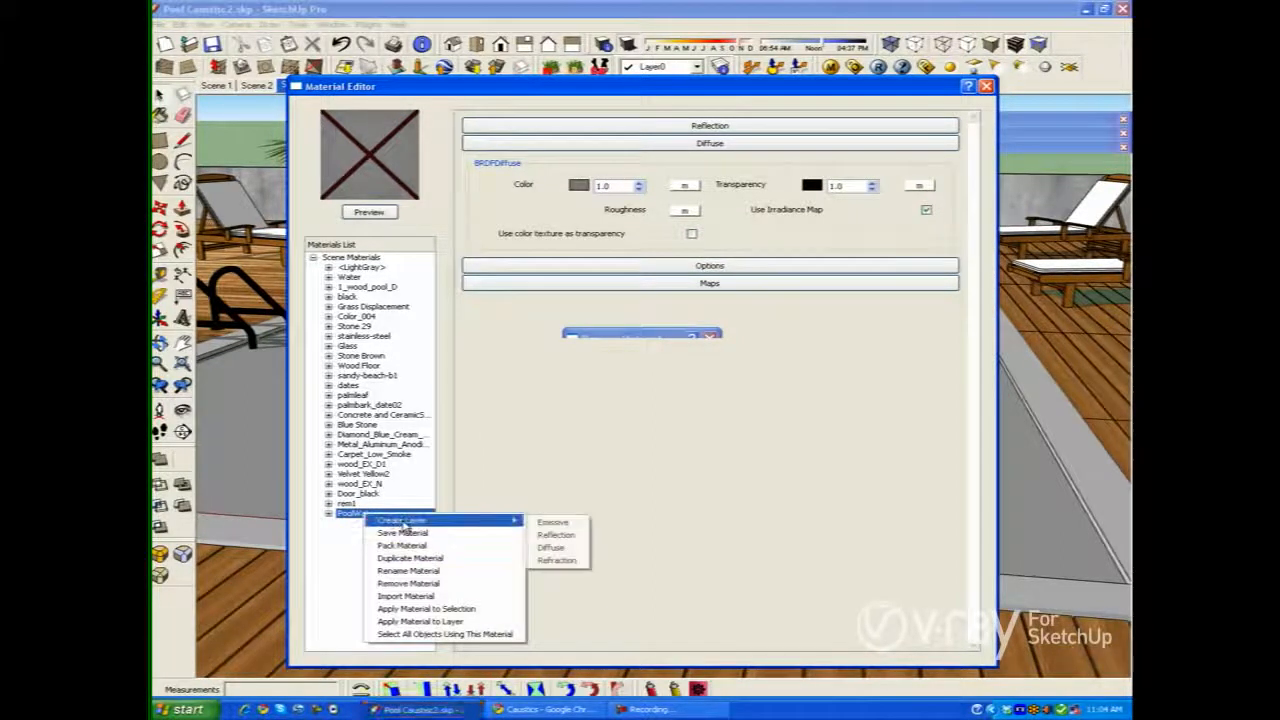
{"action": "left_click", "coordinate": [560, 560]}
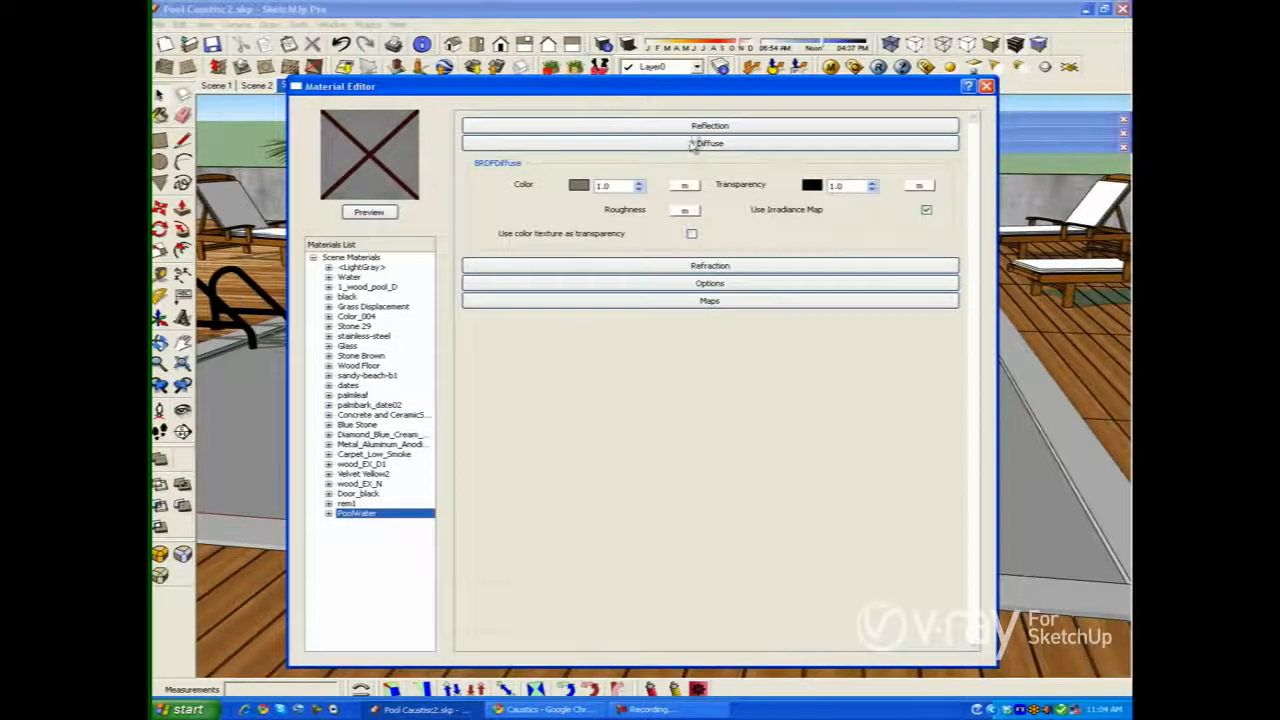
- Assign a TexFresnel map with an IOR of 1.33 to the reflection of PoolWater
{"action": "left_click", "coordinate": [678, 127]}
{"action": "left_click", "coordinate": [686, 170]}
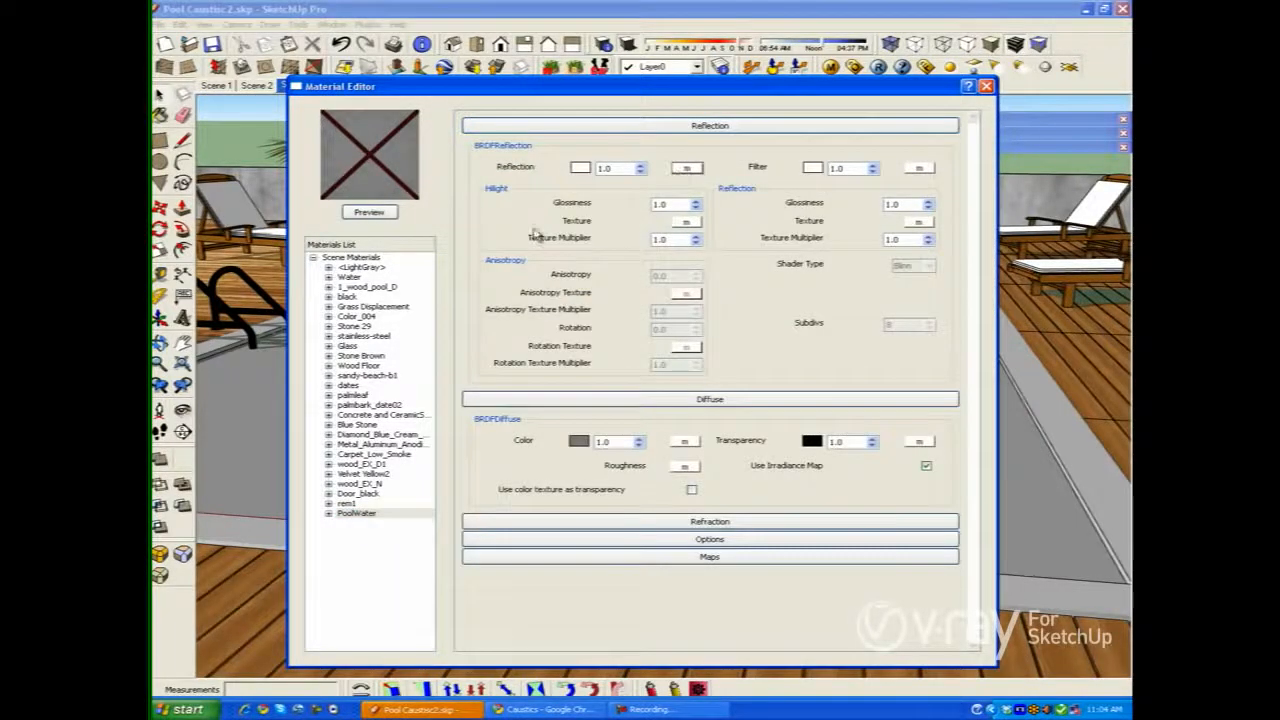
{"action": "left_click", "coordinate": [400, 260]}
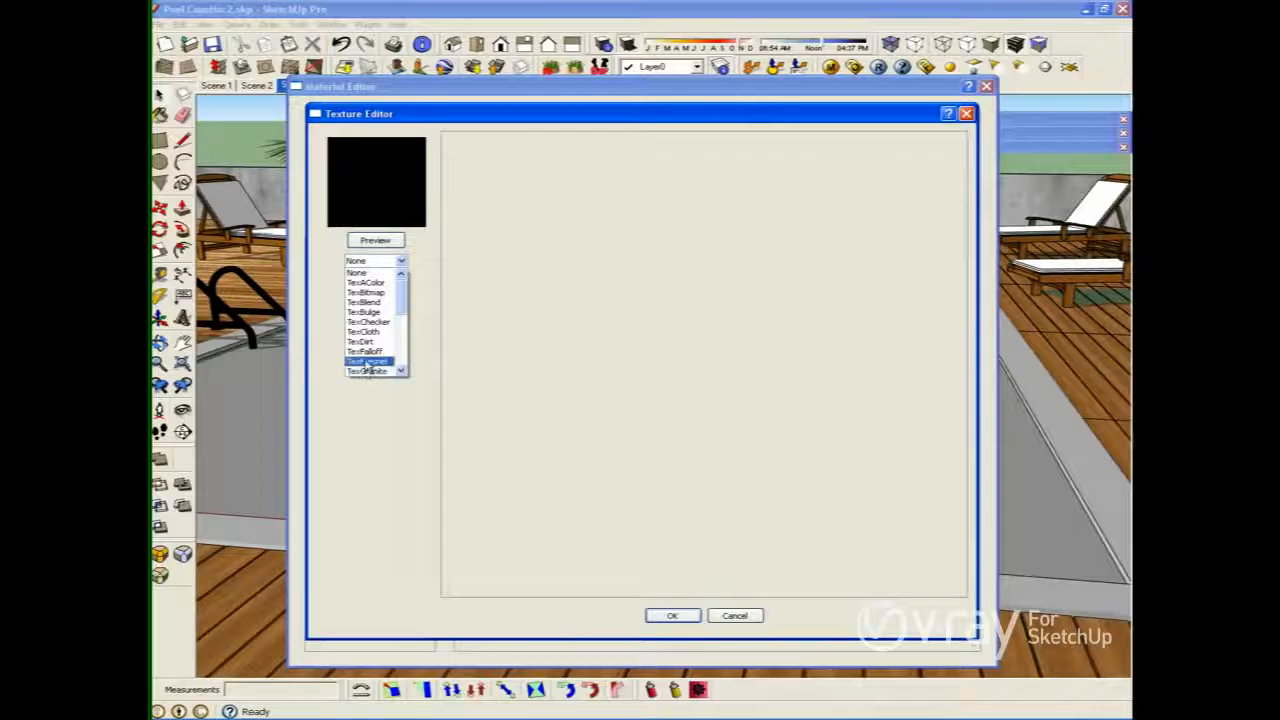
{"action": "left_click", "coordinate": [369, 362]}
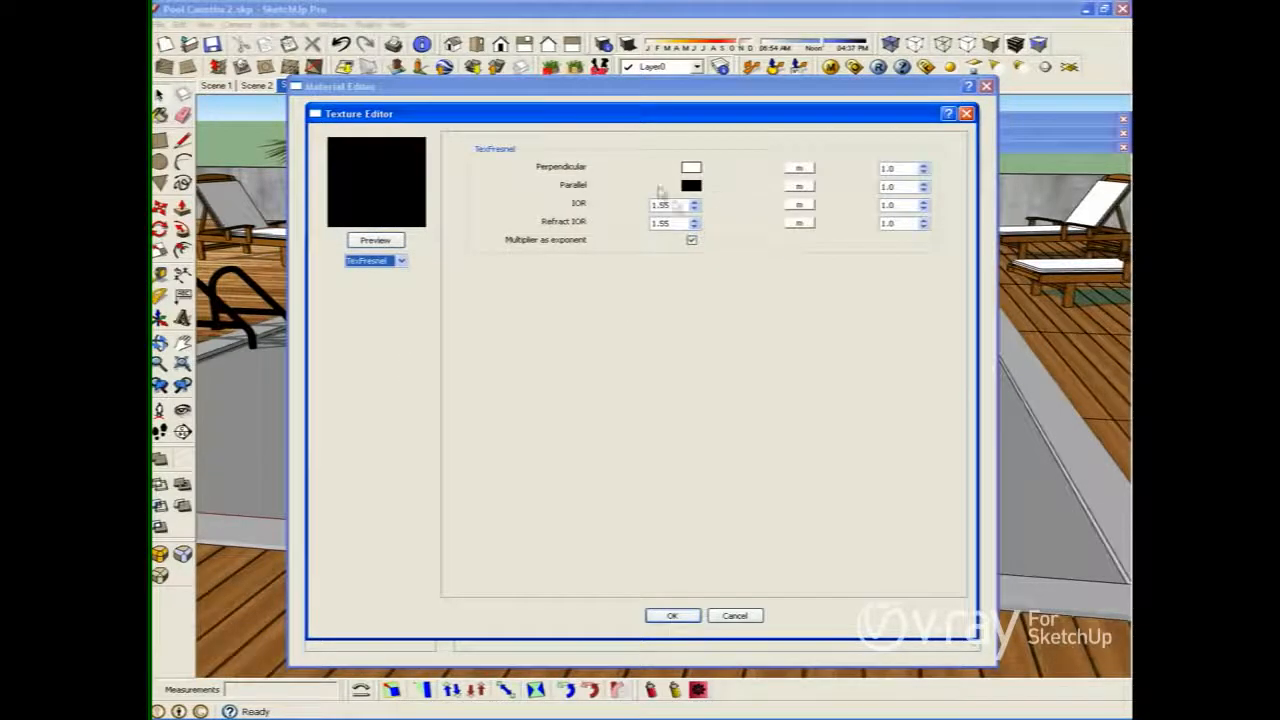
{"action": "double_click", "coordinate": [662, 205]}
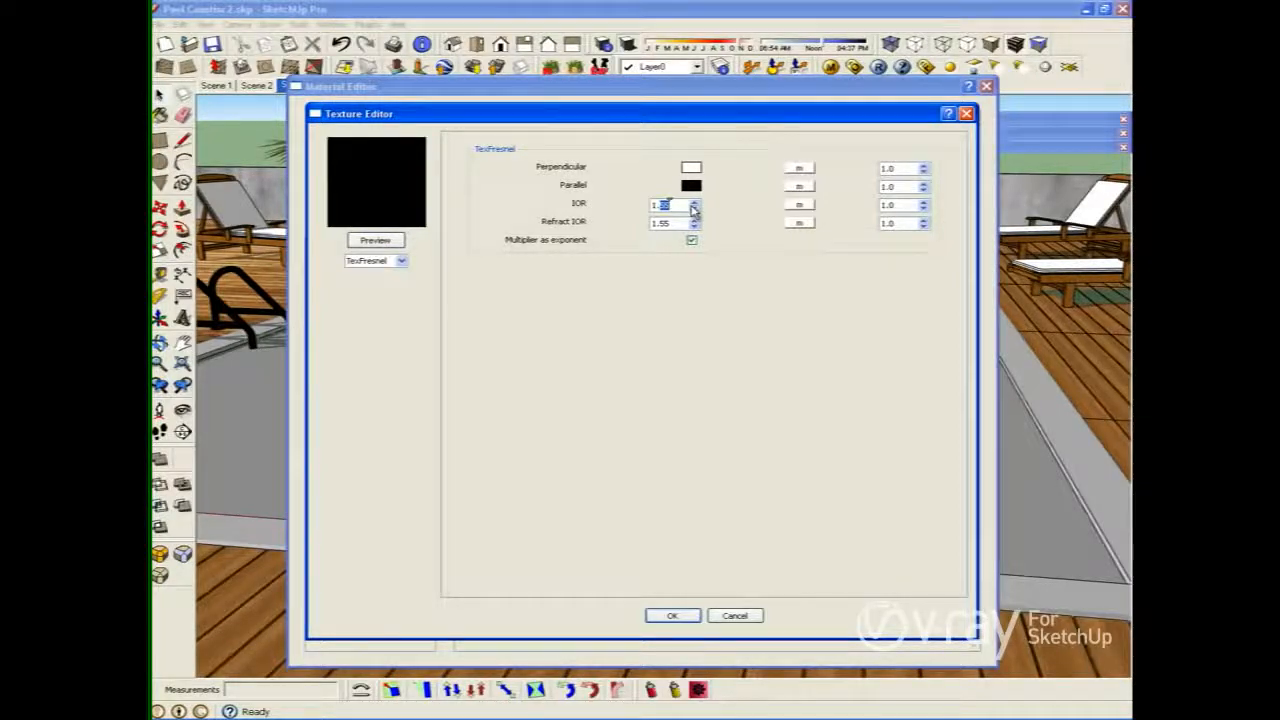
{"action": "type", "text": "1.33"}
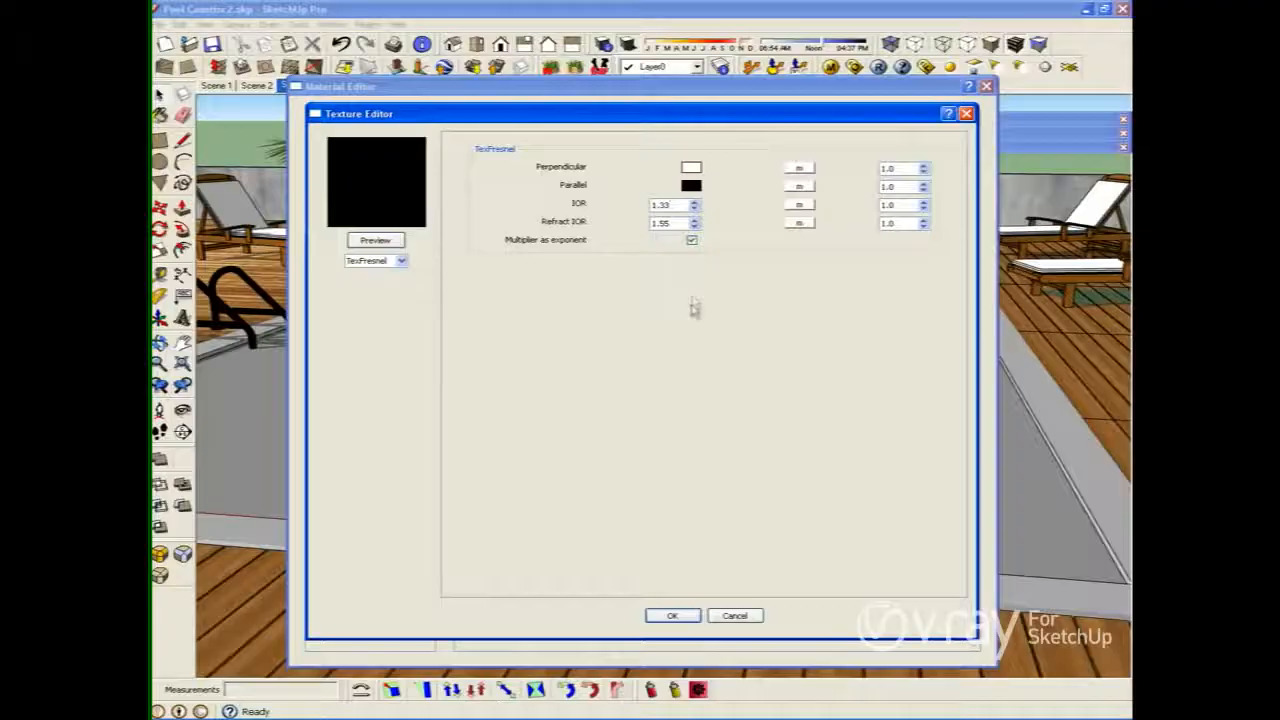
{"action": "left_click", "coordinate": [676, 614]}
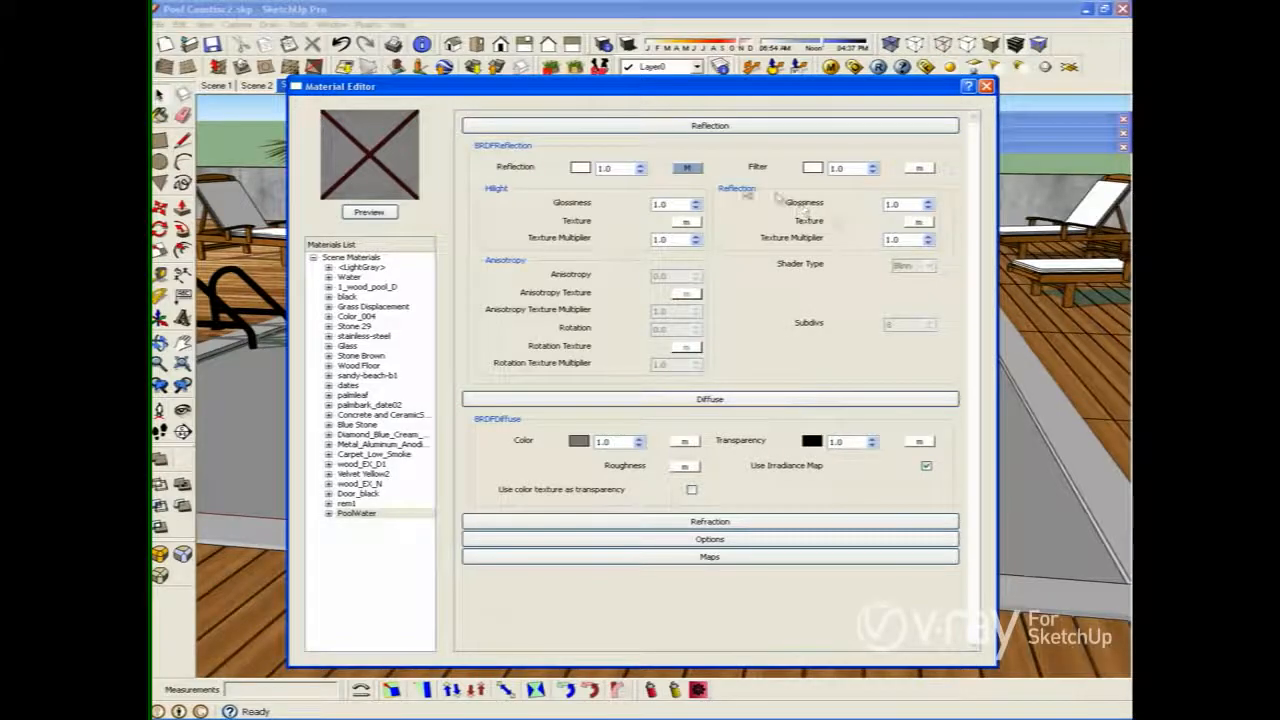
{"action": "left_click", "coordinate": [821, 127]}
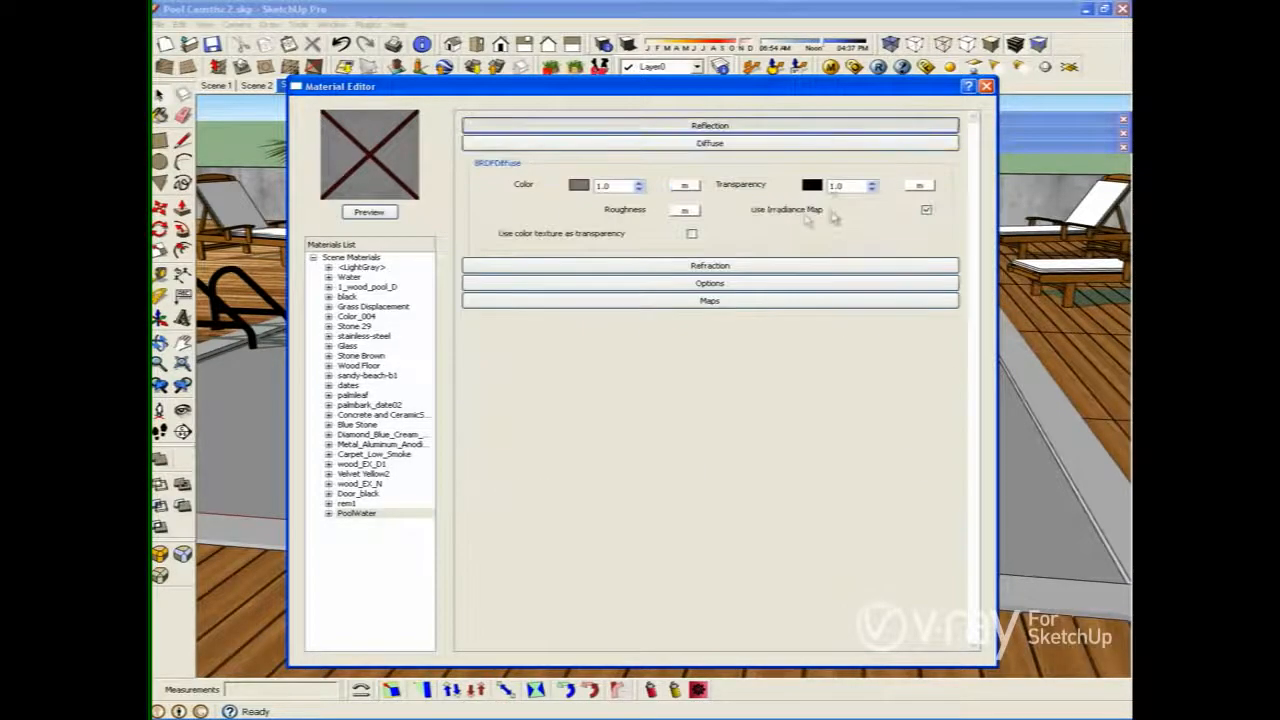
- Set the refraction IOR of the PoolWater material to 1.33
{"action": "left_click", "coordinate": [776, 266]}
{"action": "double_click", "coordinate": [893, 347]}
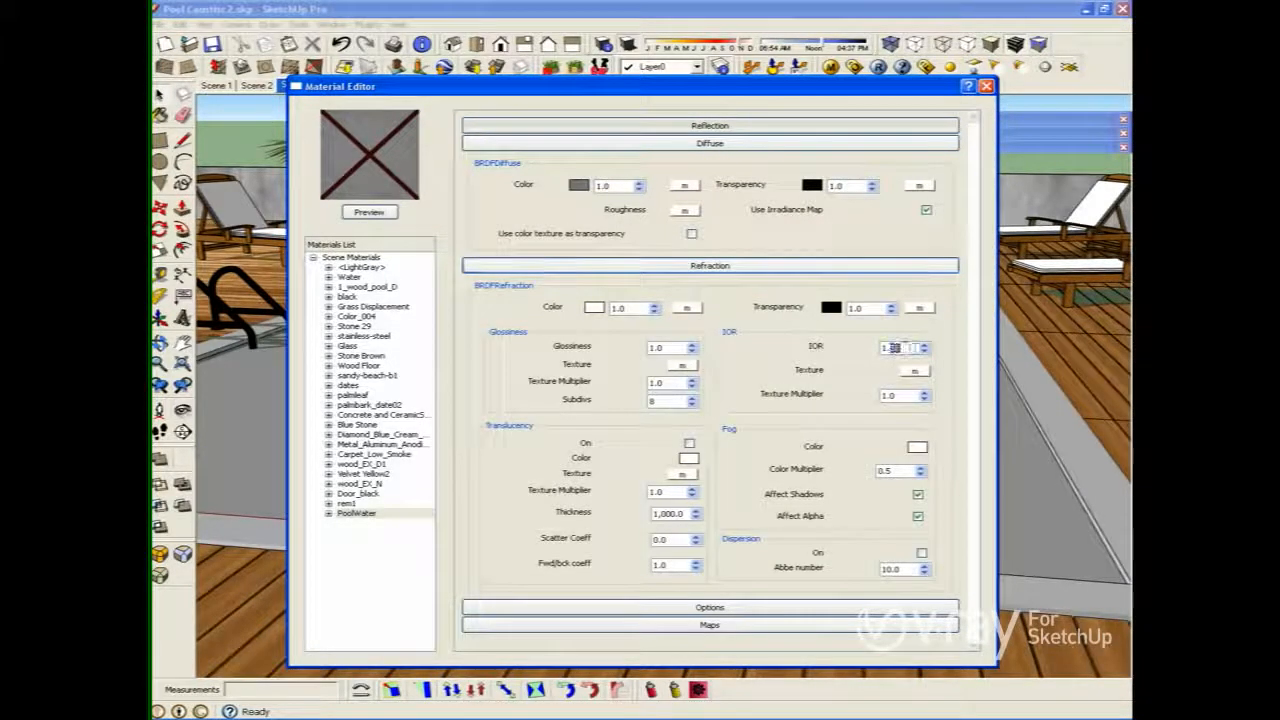
{"action": "type", "text": "1.33"}
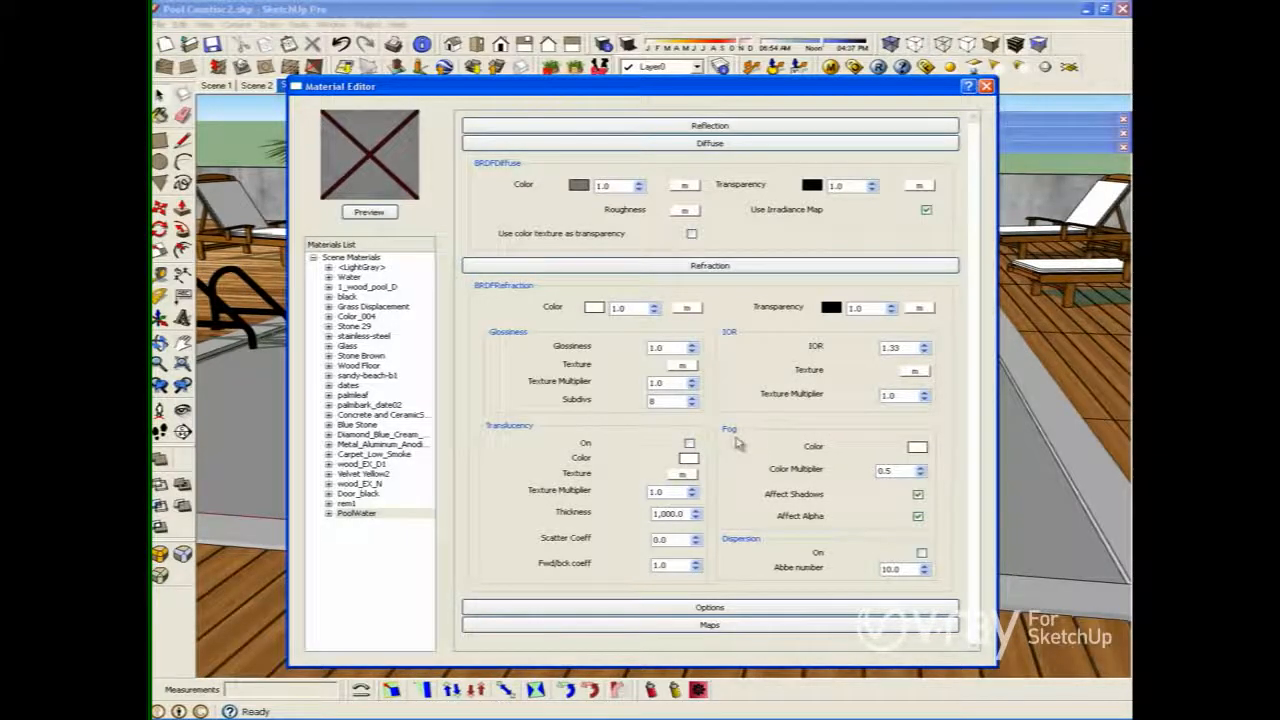
- Set the refraction fog of PoolWater to light blue, RGB 205, 247, 255, with a color multiplier of 0.1
{"action": "left_click", "coordinate": [916, 448]}
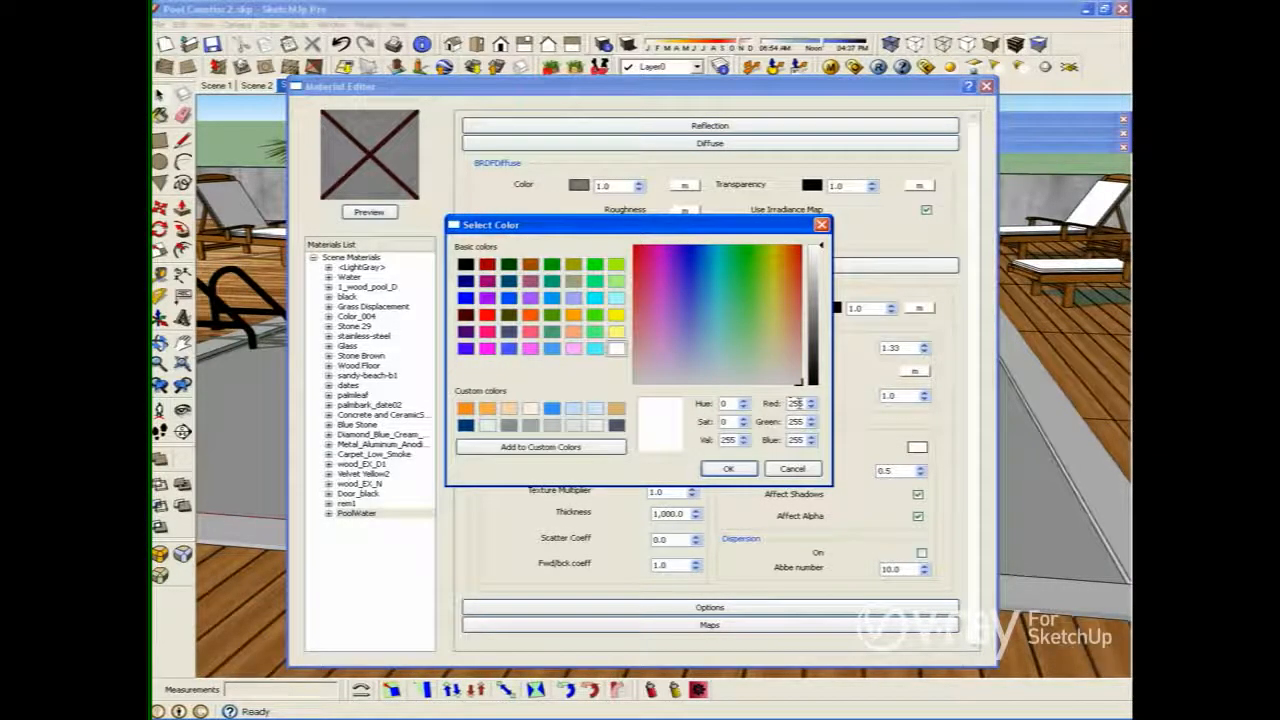
{"action": "left_click", "coordinate": [709, 357]}
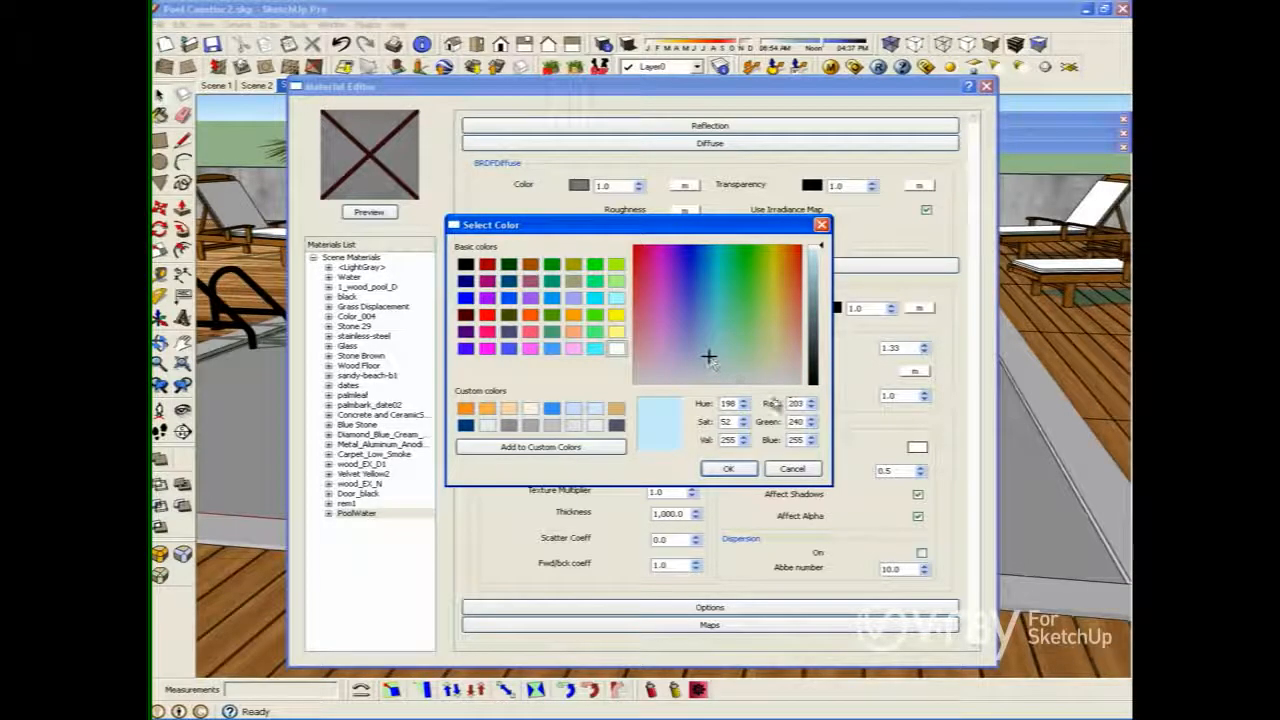
{"action": "double_click", "coordinate": [803, 403]}
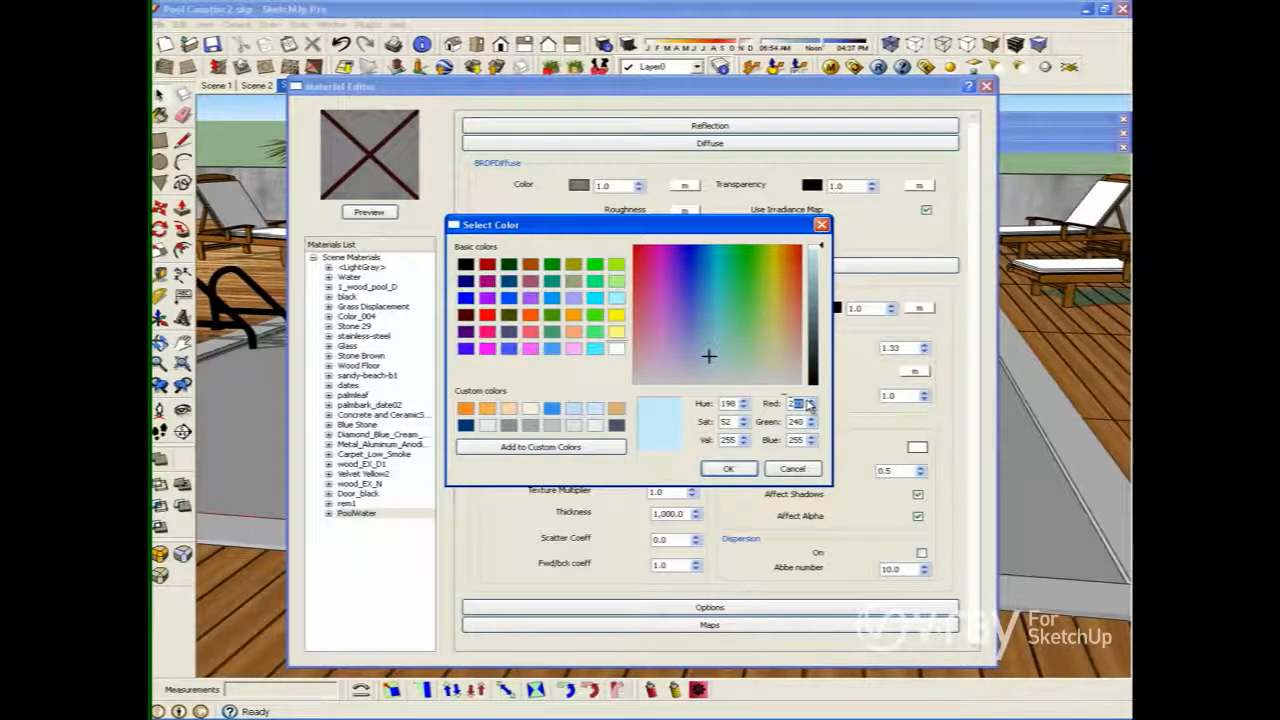
{"action": "type", "text": "205"}
{"action": "double_click", "coordinate": [797, 421]}
{"action": "type", "text": "247"}
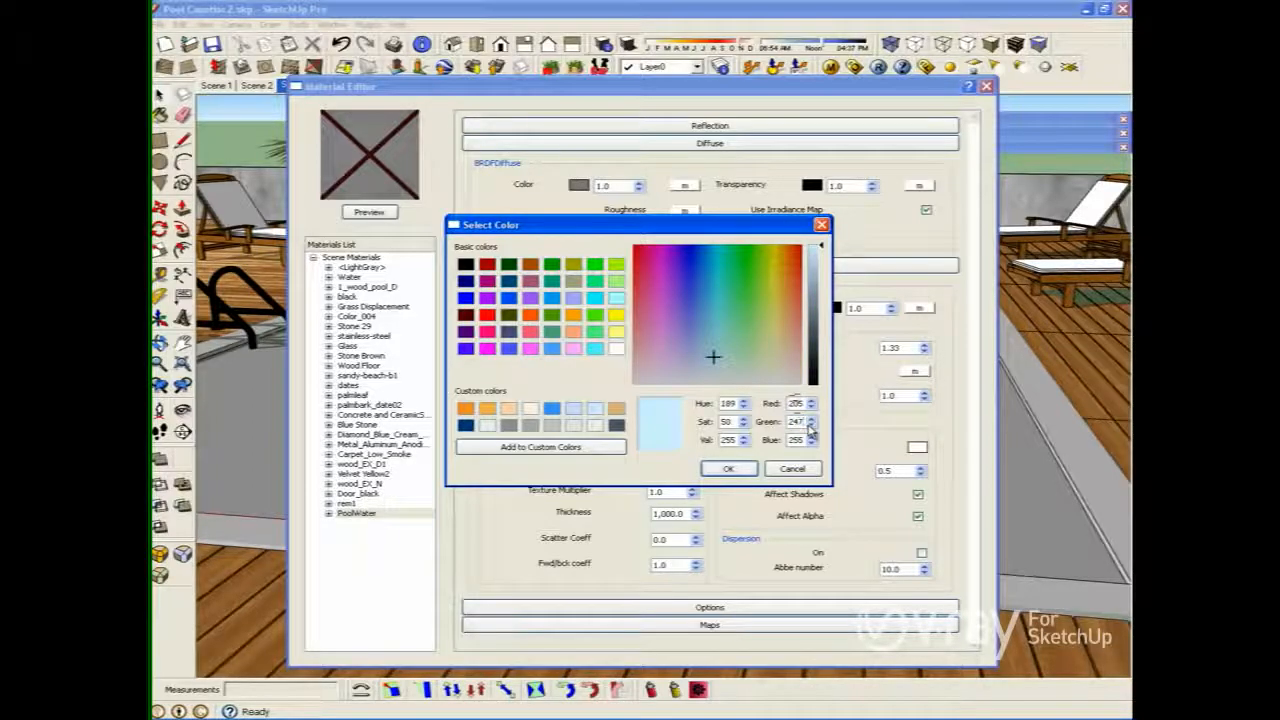
{"action": "left_click", "coordinate": [727, 469]}
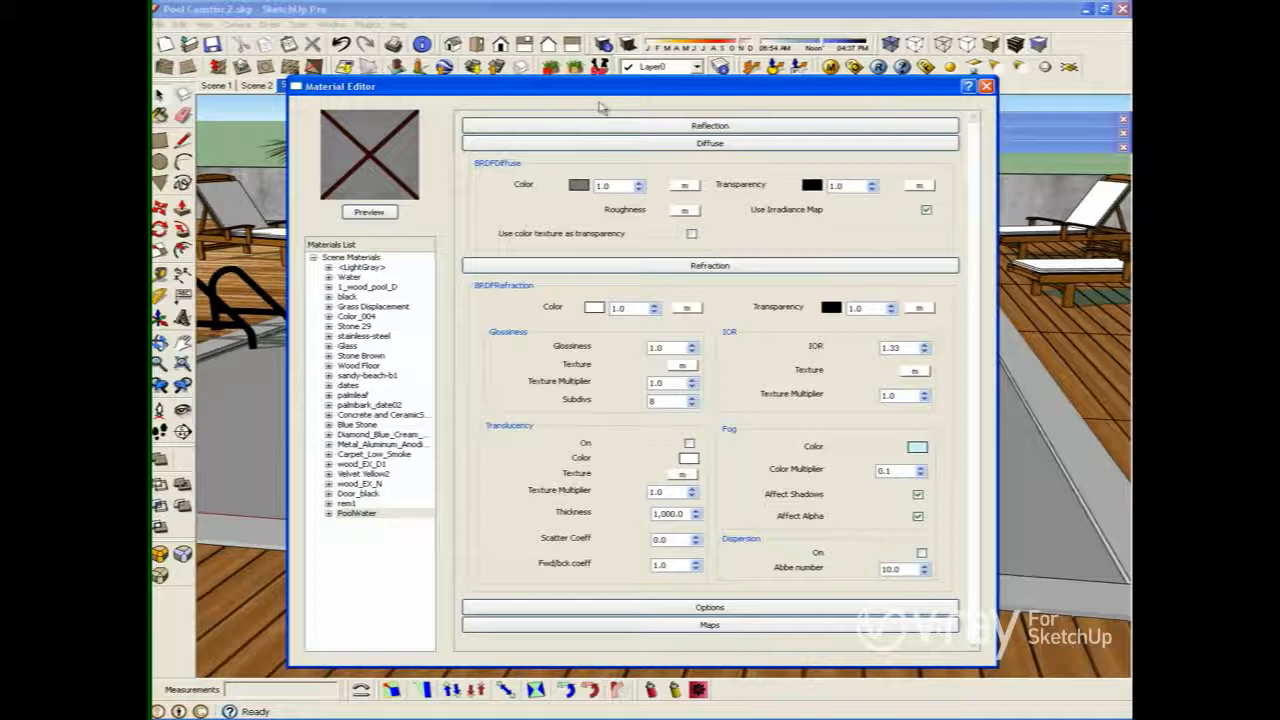
- Assign a TexBitmap texture to the diffuse color of PoolWater
{"action": "left_click", "coordinate": [684, 186]}
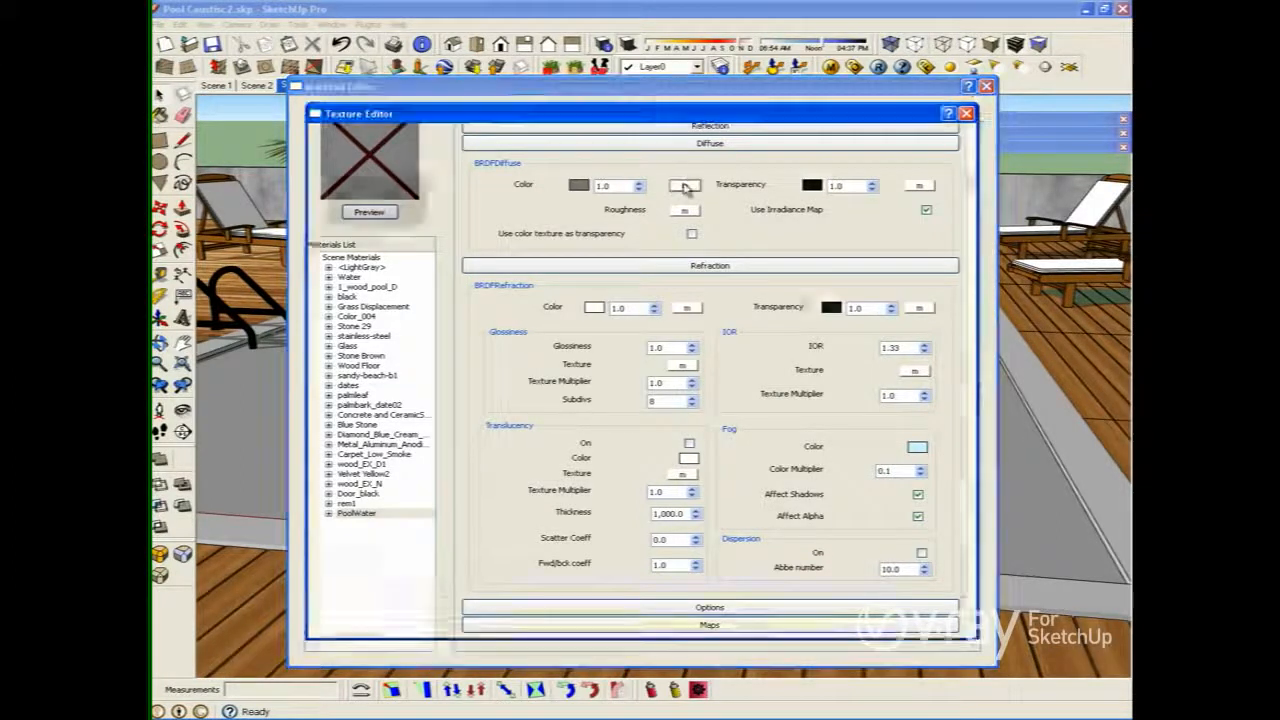
{"action": "left_click", "coordinate": [375, 260]}
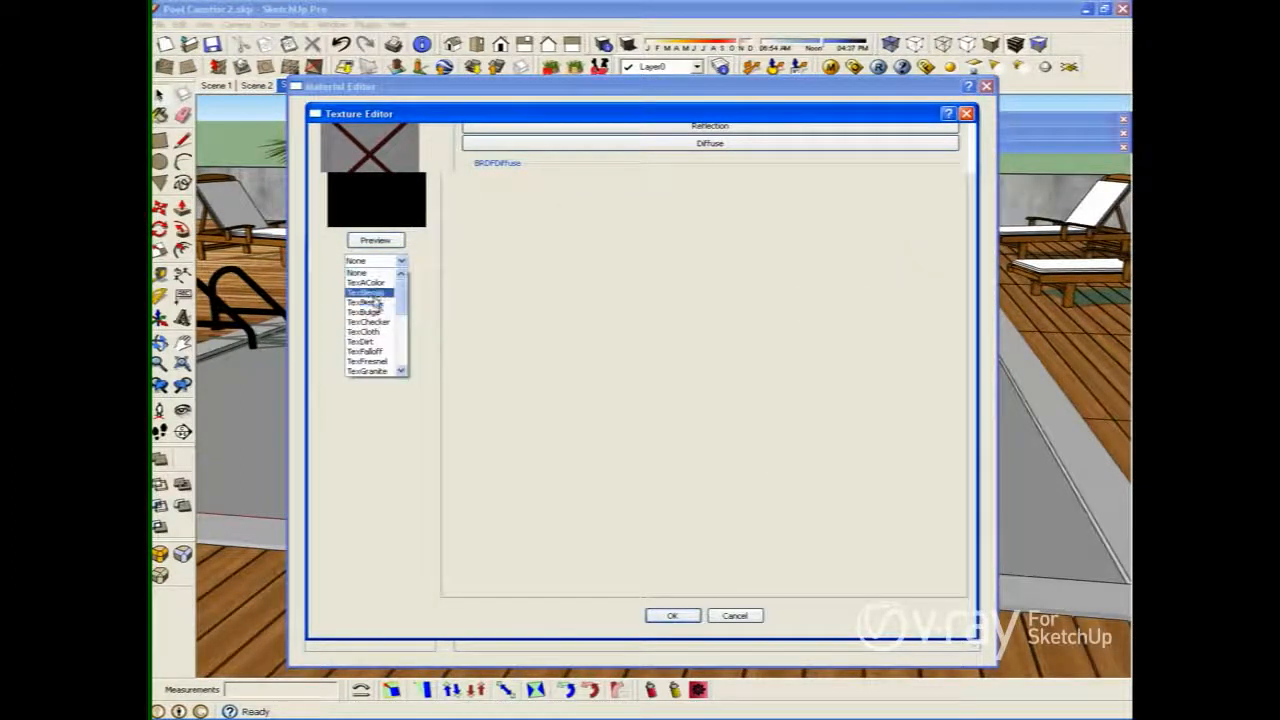
{"action": "left_click", "coordinate": [365, 292]}
- Browse to the Pool House folder to find an image file for the diffuse bitmap
{"action": "left_click", "coordinate": [689, 388]}
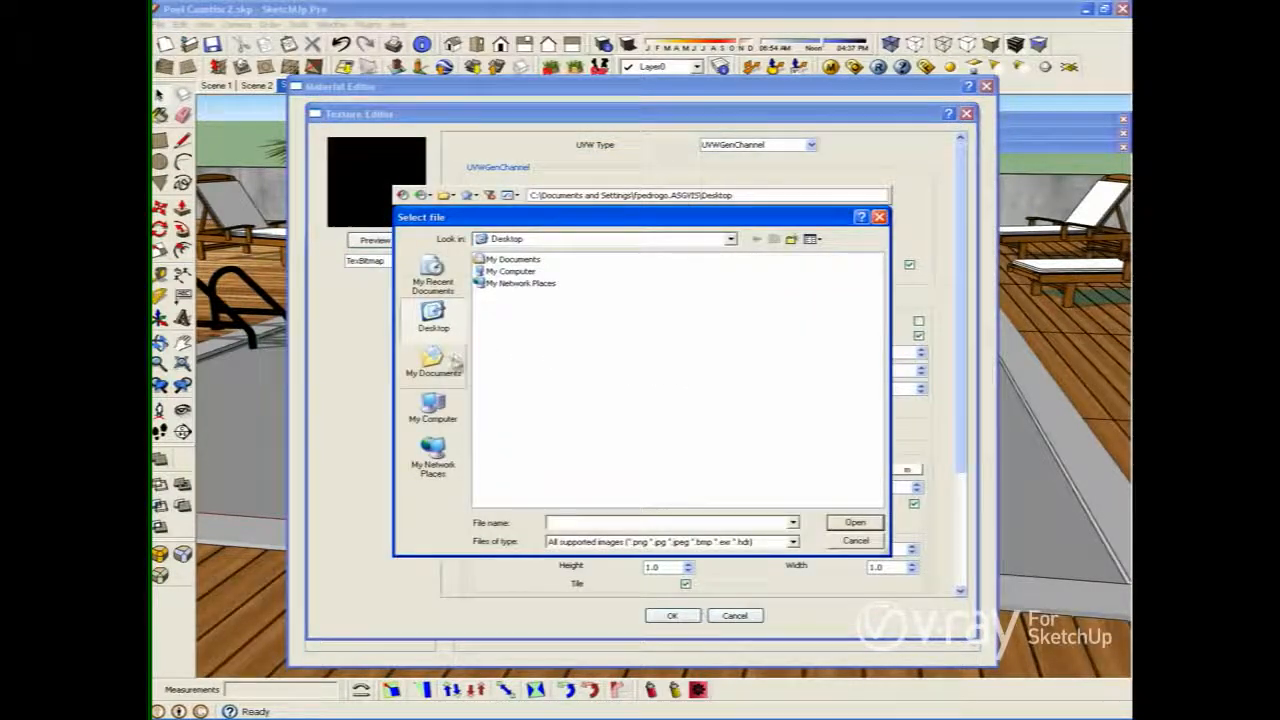
{"action": "left_click", "coordinate": [432, 360]}
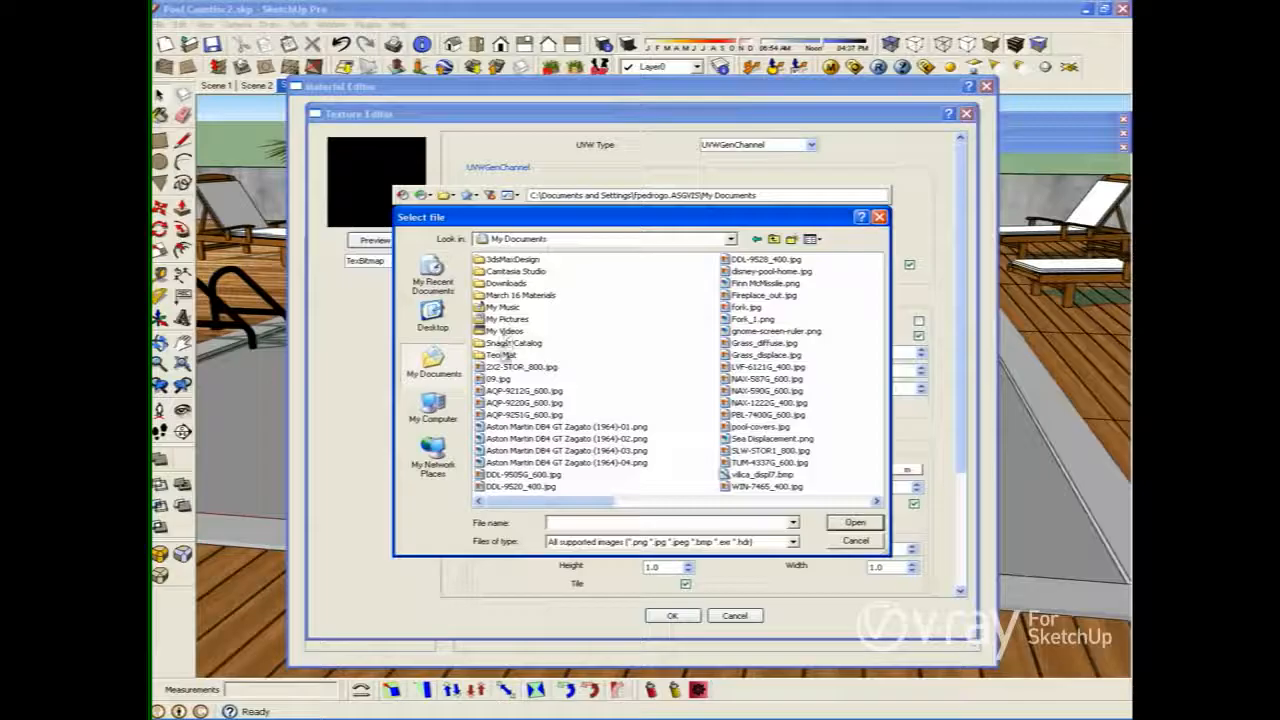
{"action": "left_click", "coordinate": [433, 405]}
{"action": "double_click", "coordinate": [506, 283]}
{"action": "double_click", "coordinate": [503, 285]}
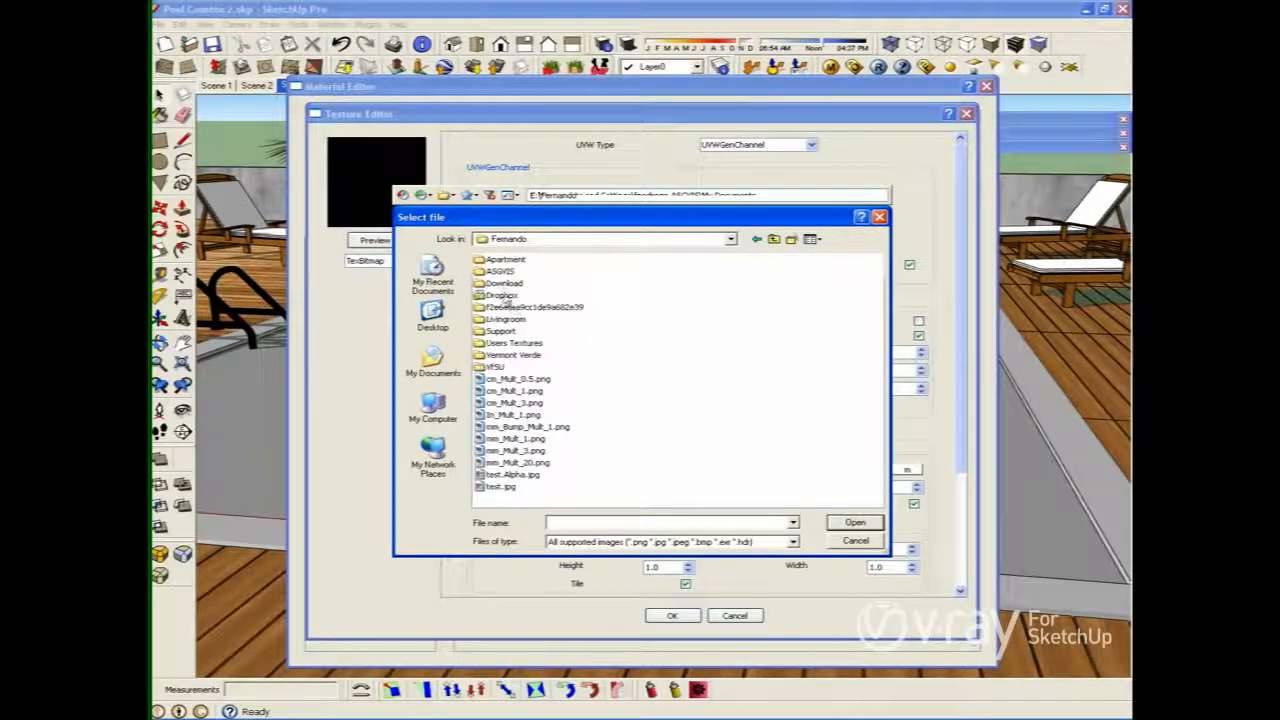
{"action": "double_click", "coordinate": [500, 366]}
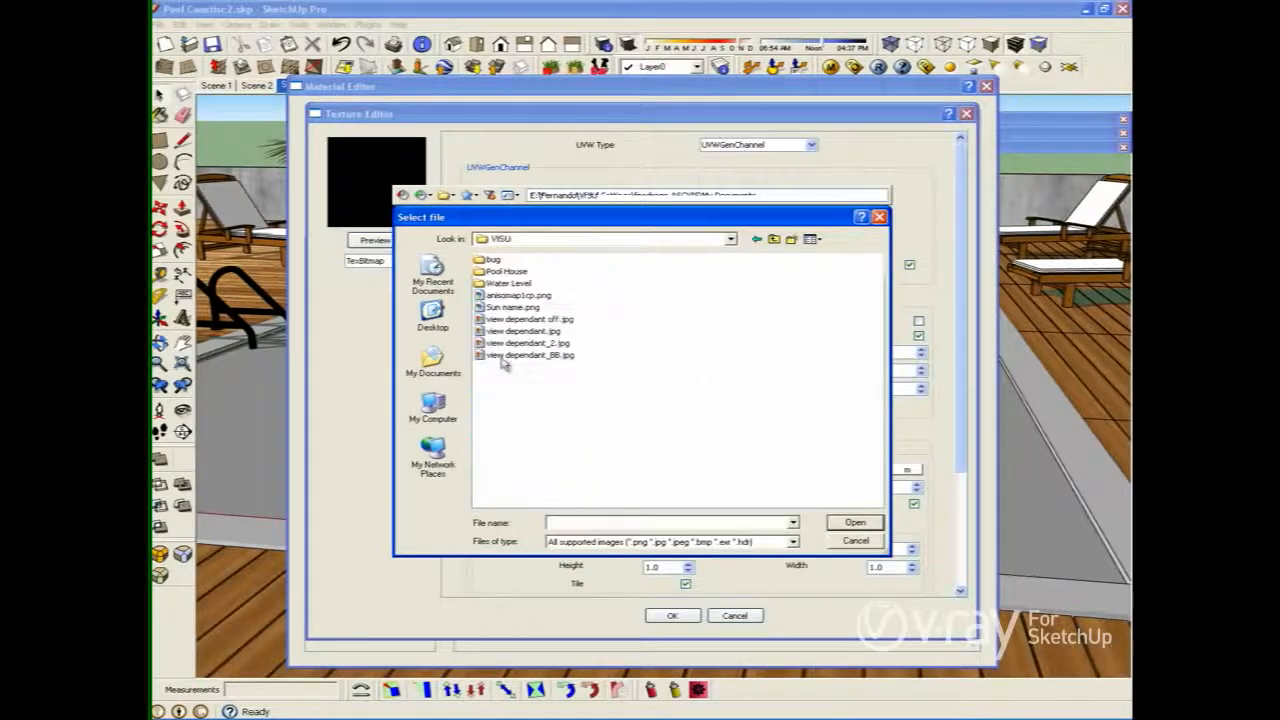
{"action": "double_click", "coordinate": [508, 276]}
- Load Sea Displacement.png as the diffuse bitmap of PoolWater and accept the texture settings
{"action": "left_click", "coordinate": [811, 239]}
{"action": "left_click", "coordinate": [832, 253]}
{"action": "left_click_drag", "start_coordinate": [882, 327], "coordinate": [881, 452]}
{"action": "left_click", "coordinate": [714, 372]}
{"action": "double_click", "coordinate": [714, 378]}
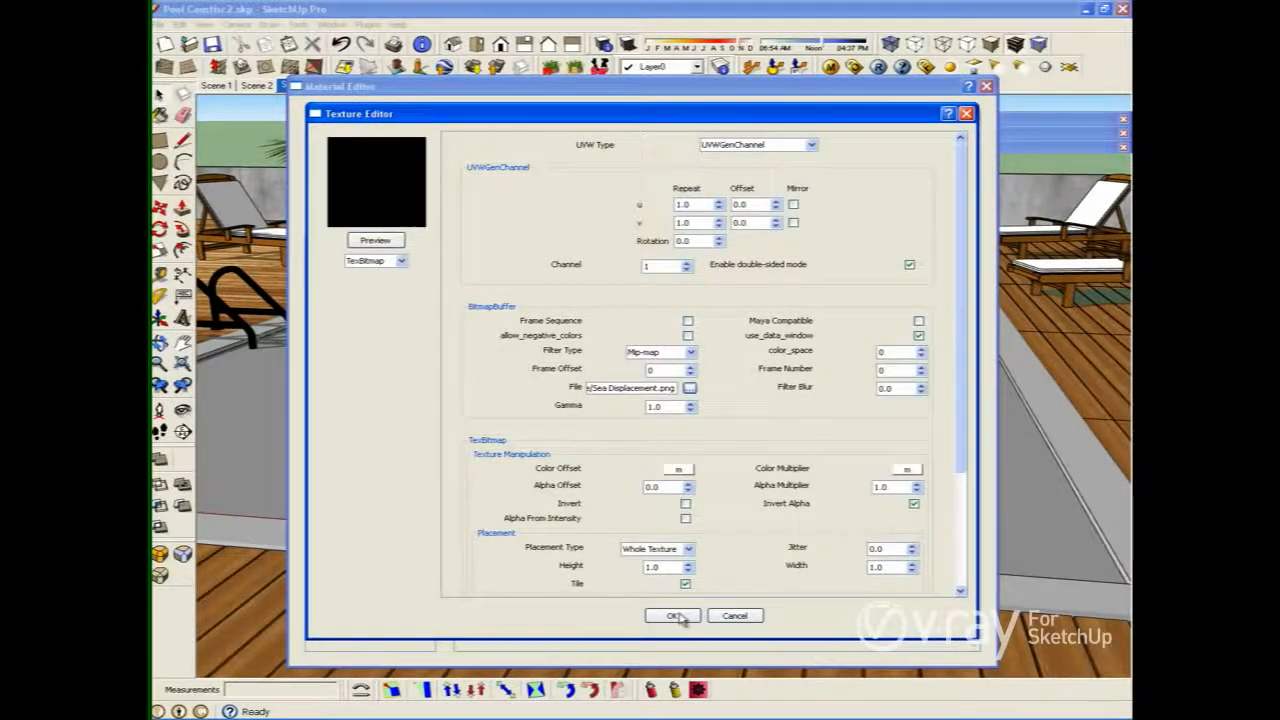
{"action": "left_click", "coordinate": [686, 614]}
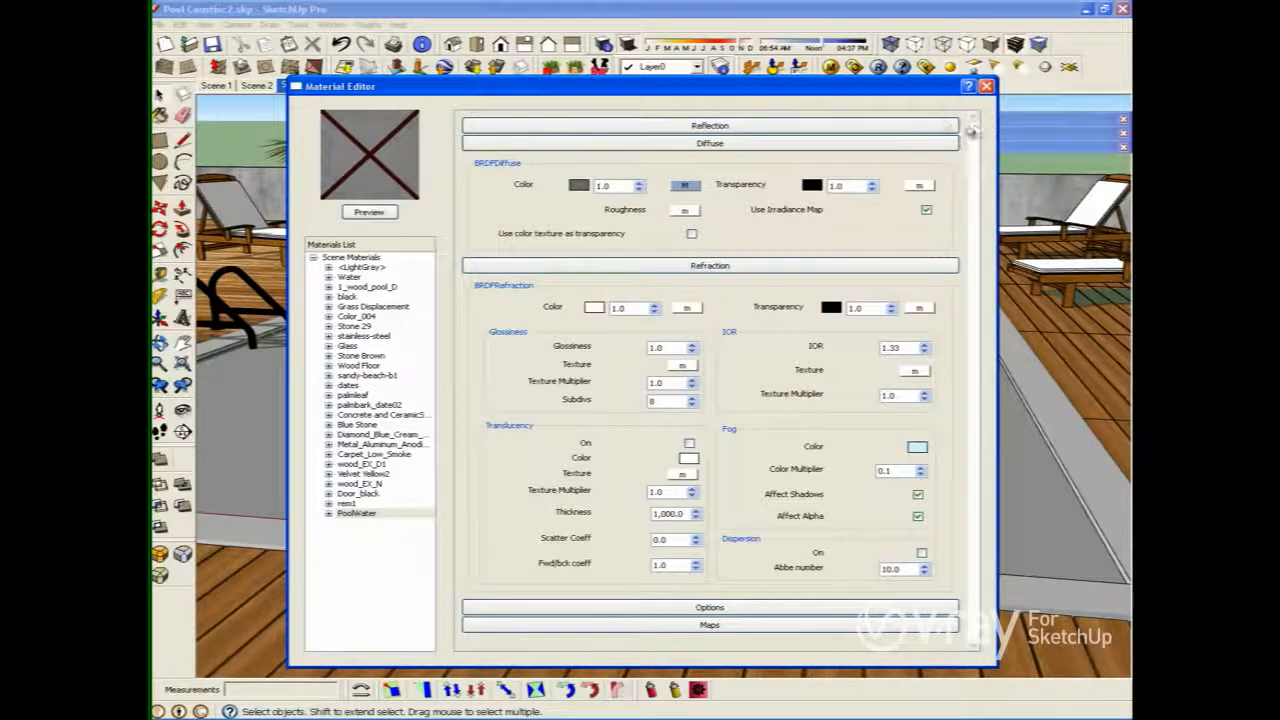
- Close the V-Ray material editor and the rendered frame buffer, and expand the model's materials browser
{"action": "left_click", "coordinate": [986, 86]}
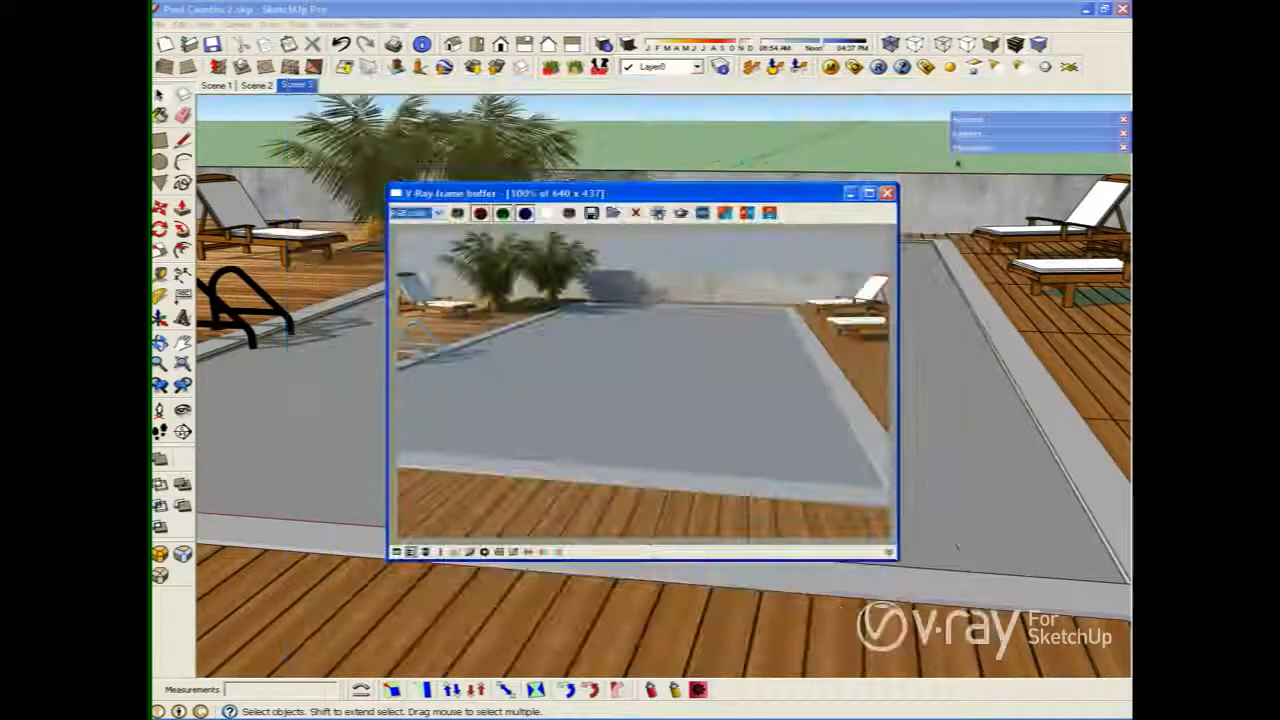
{"action": "left_click", "coordinate": [886, 192]}
{"action": "left_click", "coordinate": [975, 148]}
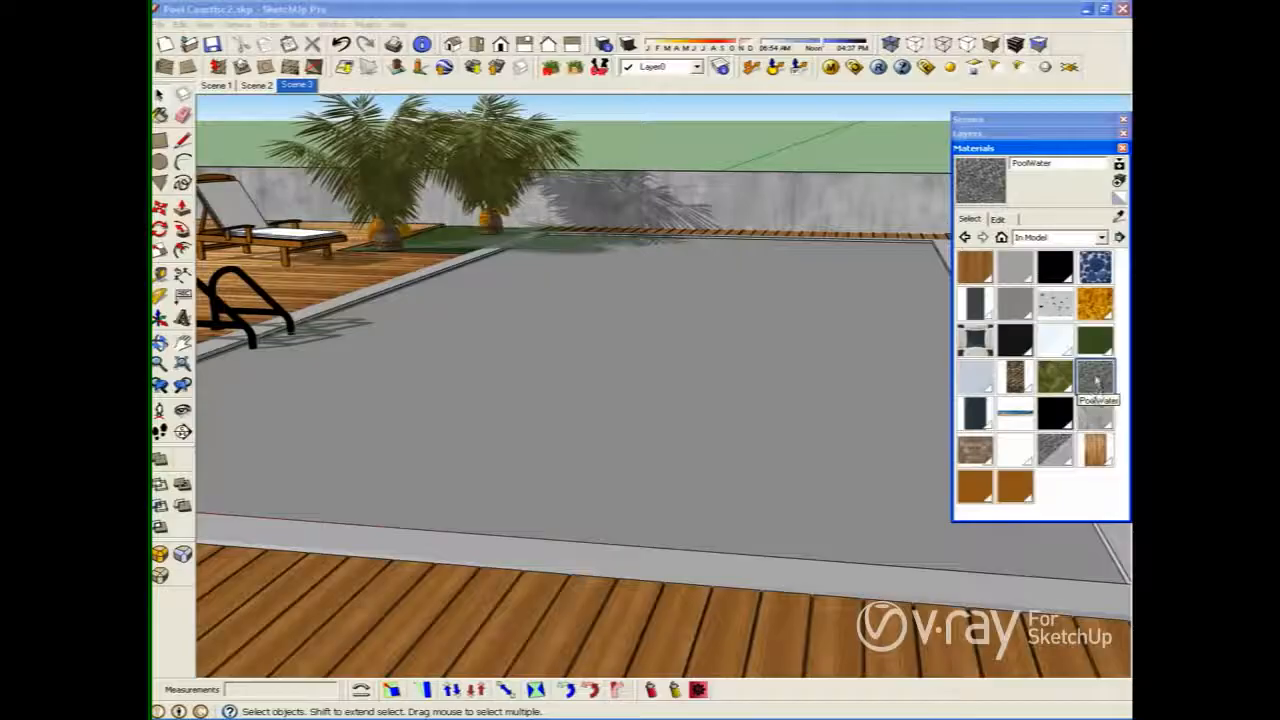
- Paint the pool's water surface inside its group with the PoolWater material and leave the group
{"action": "left_click", "coordinate": [1096, 378]}
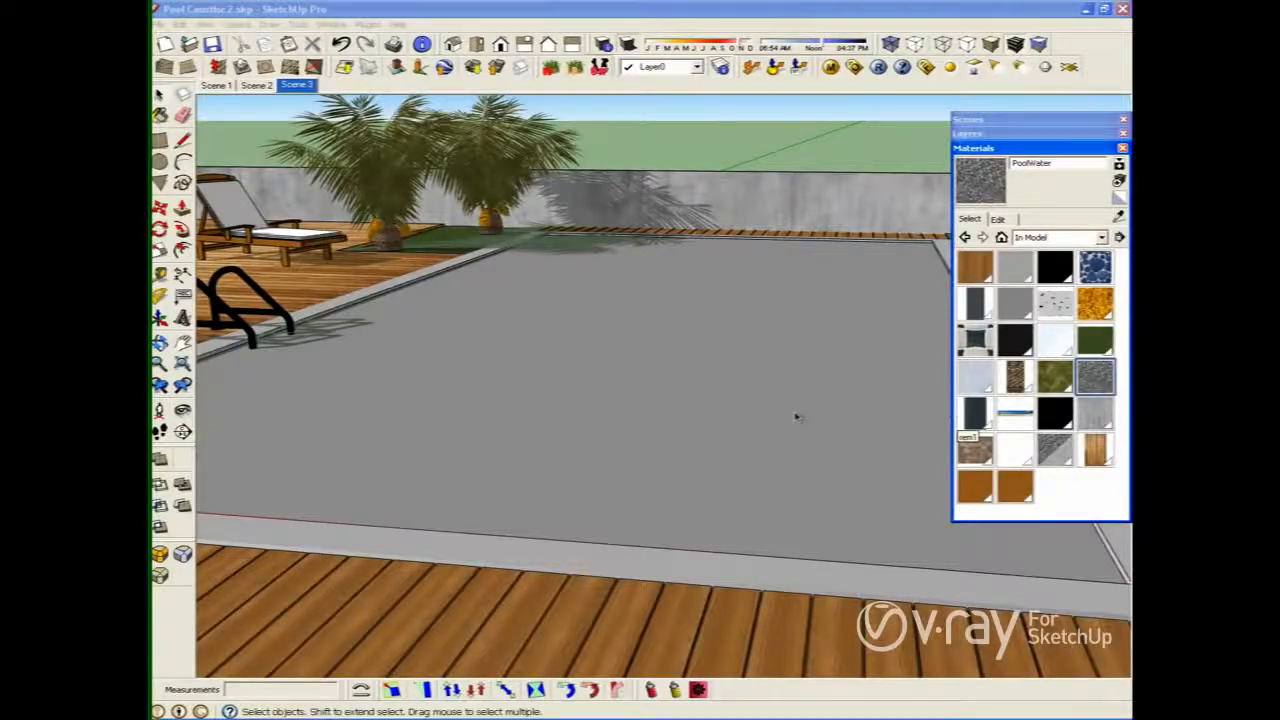
{"action": "left_click", "coordinate": [792, 417]}
{"action": "double_click", "coordinate": [782, 411]}
{"action": "left_click", "coordinate": [782, 409]}
{"action": "left_click", "coordinate": [1095, 383]}
{"action": "left_click", "coordinate": [766, 429]}
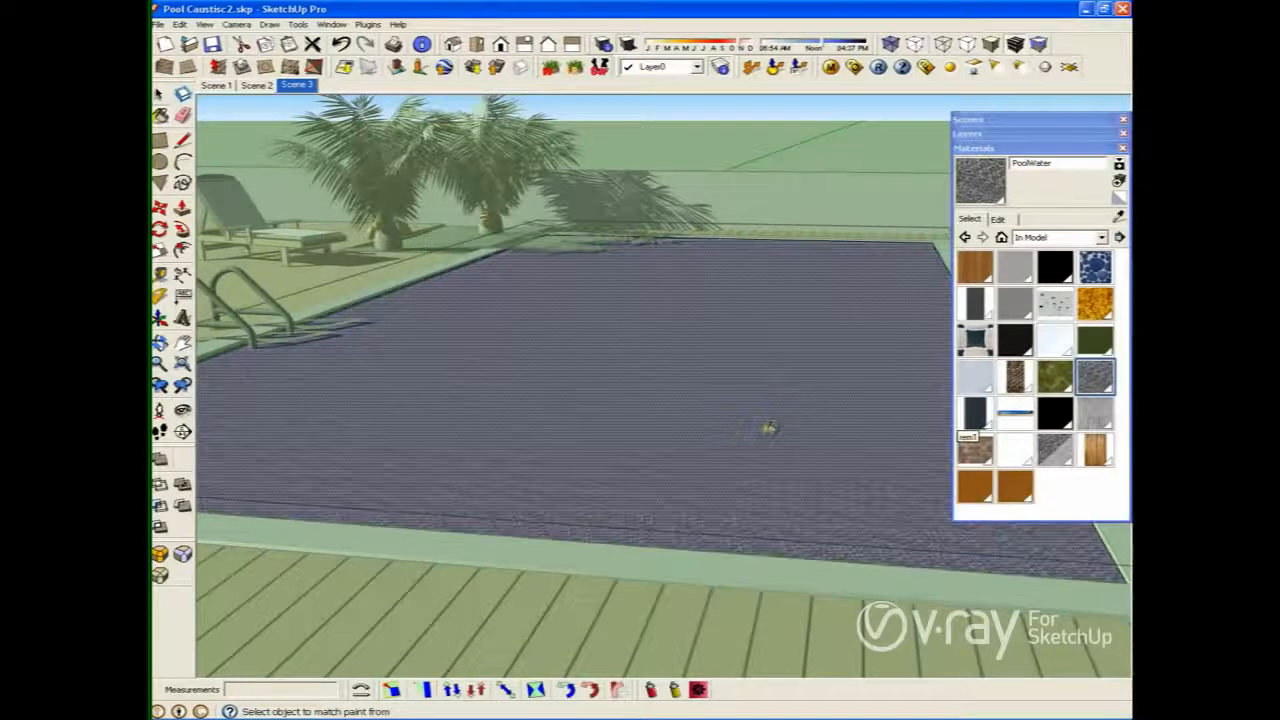
{"action": "key", "text": "space"}
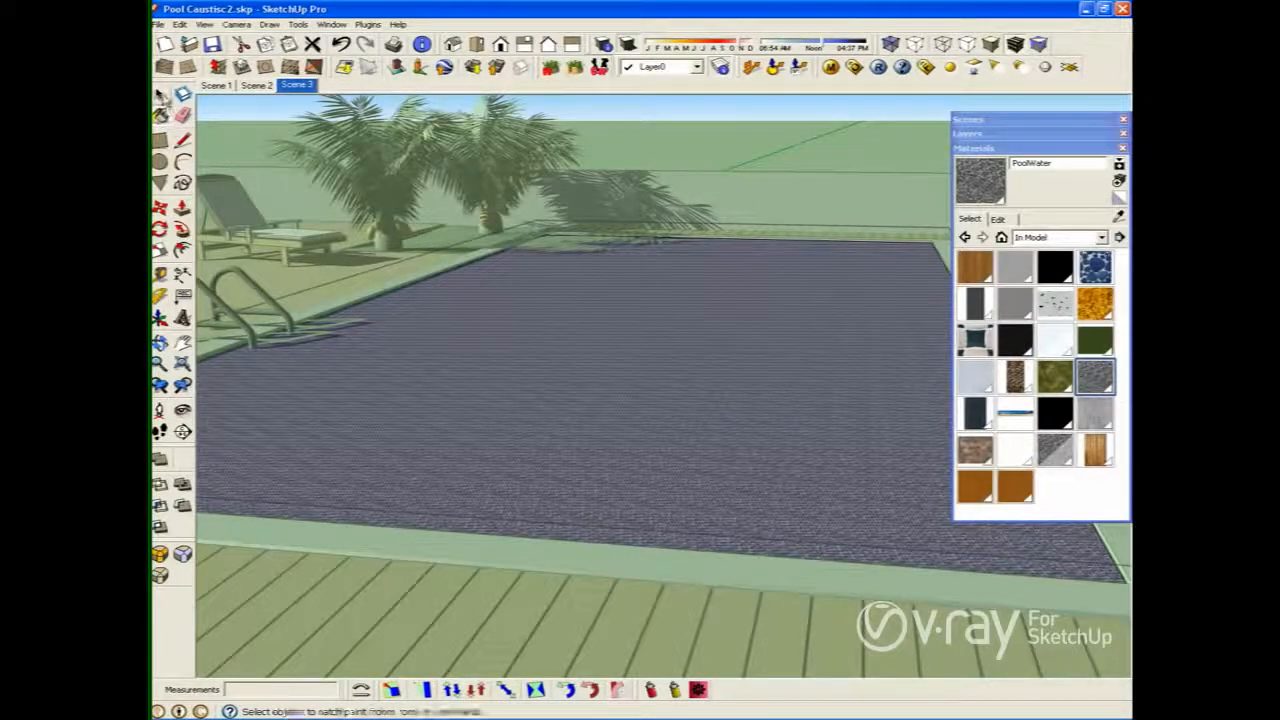
{"action": "key", "text": "Escape"}
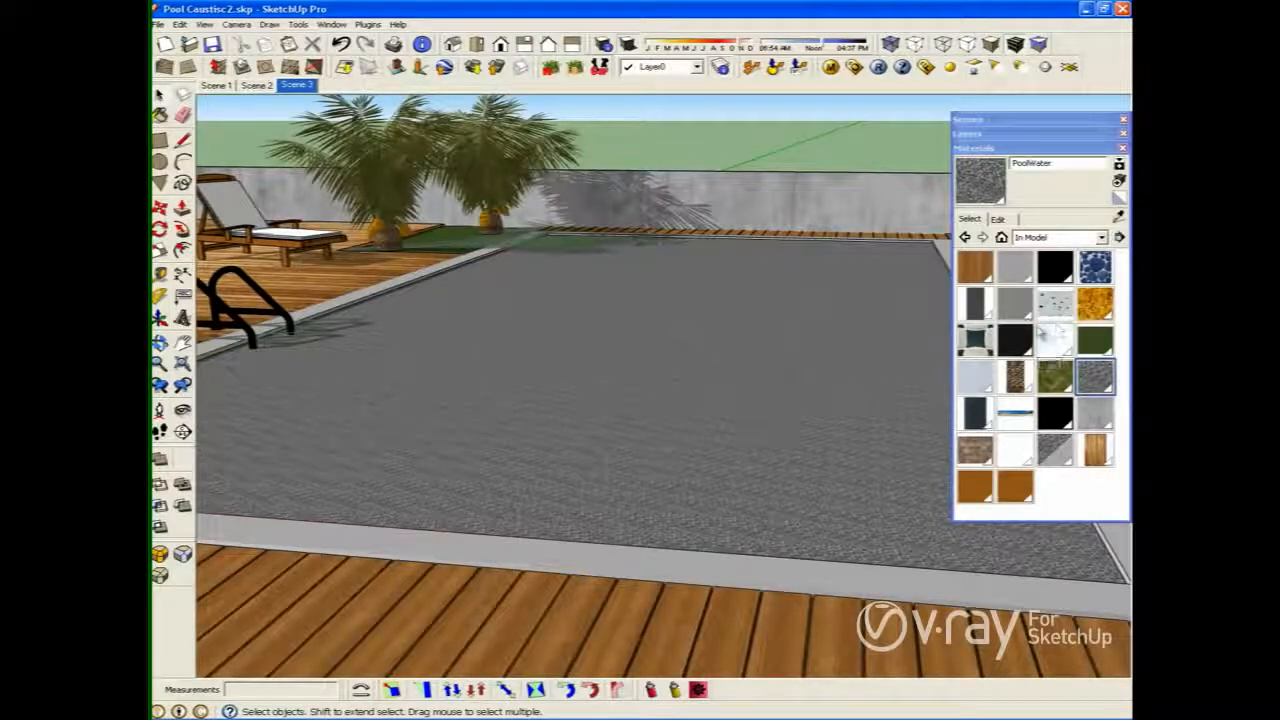
- Set the PoolWater texture size to 40' wide and 30' high
{"action": "left_click", "coordinate": [997, 219]}
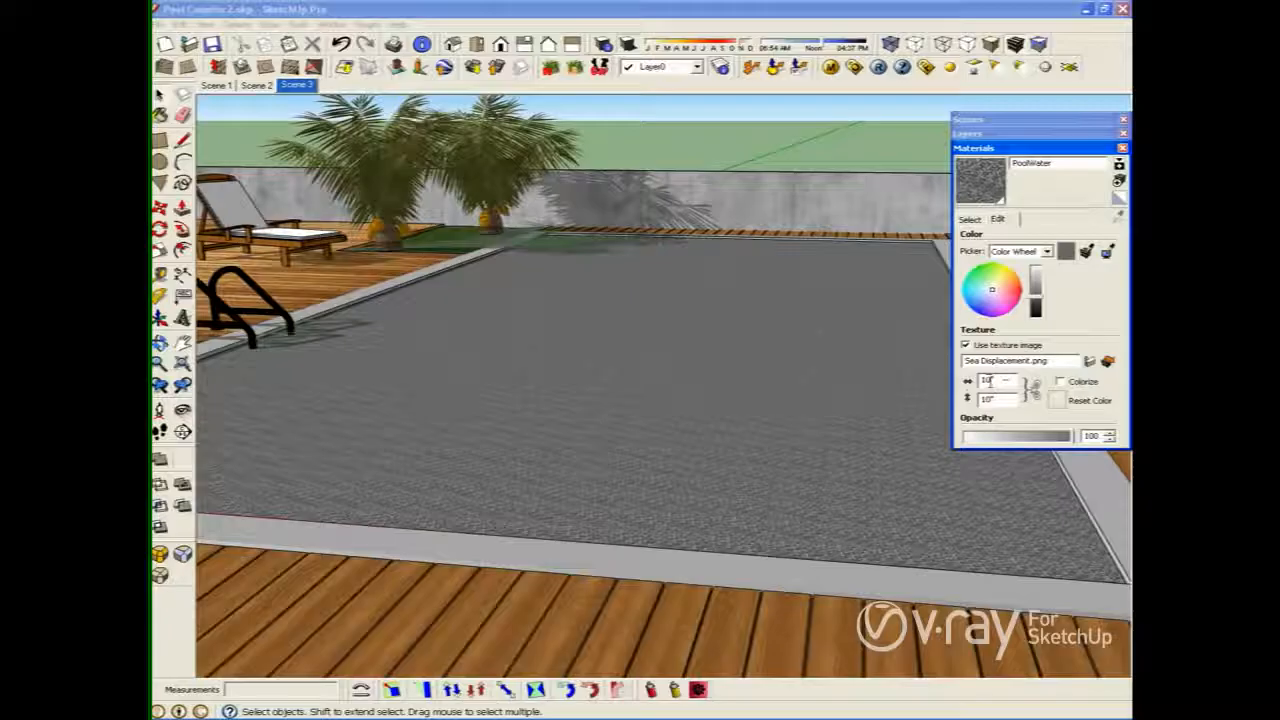
{"action": "left_click_drag", "start_coordinate": [987, 380], "coordinate": [951, 380]}
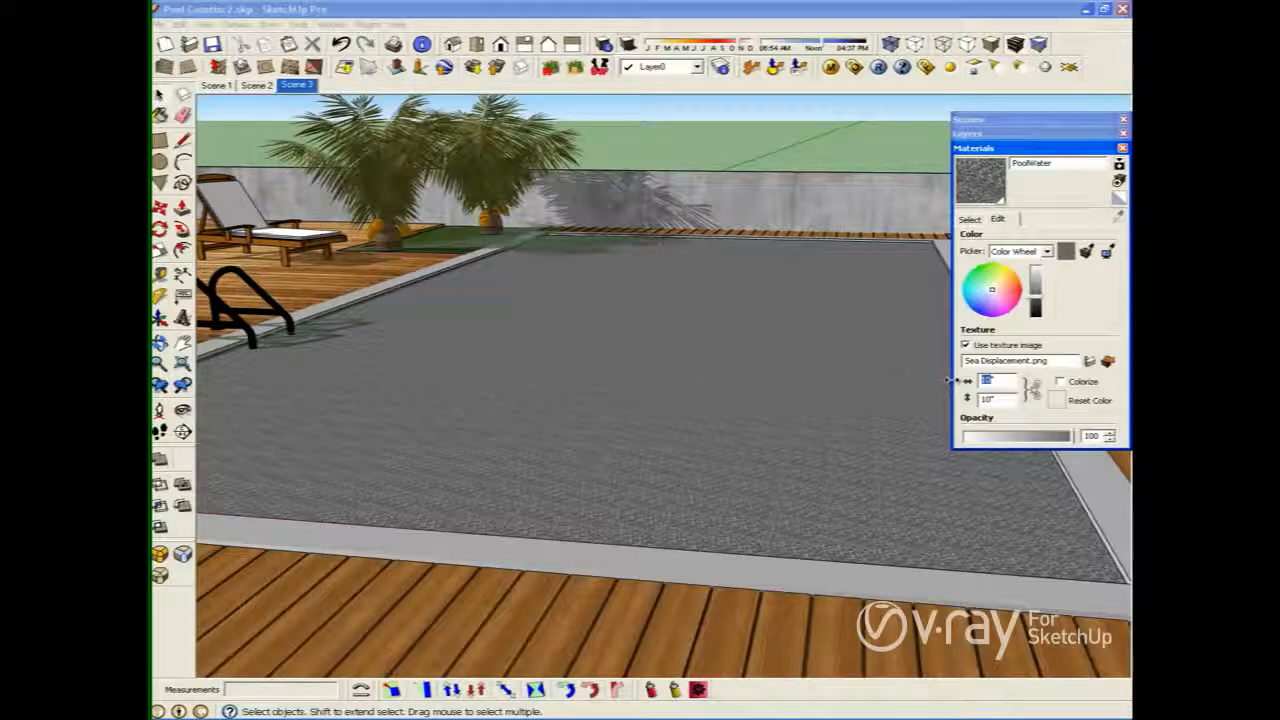
{"action": "type", "text": "40"}
{"action": "key", "text": "Return"}
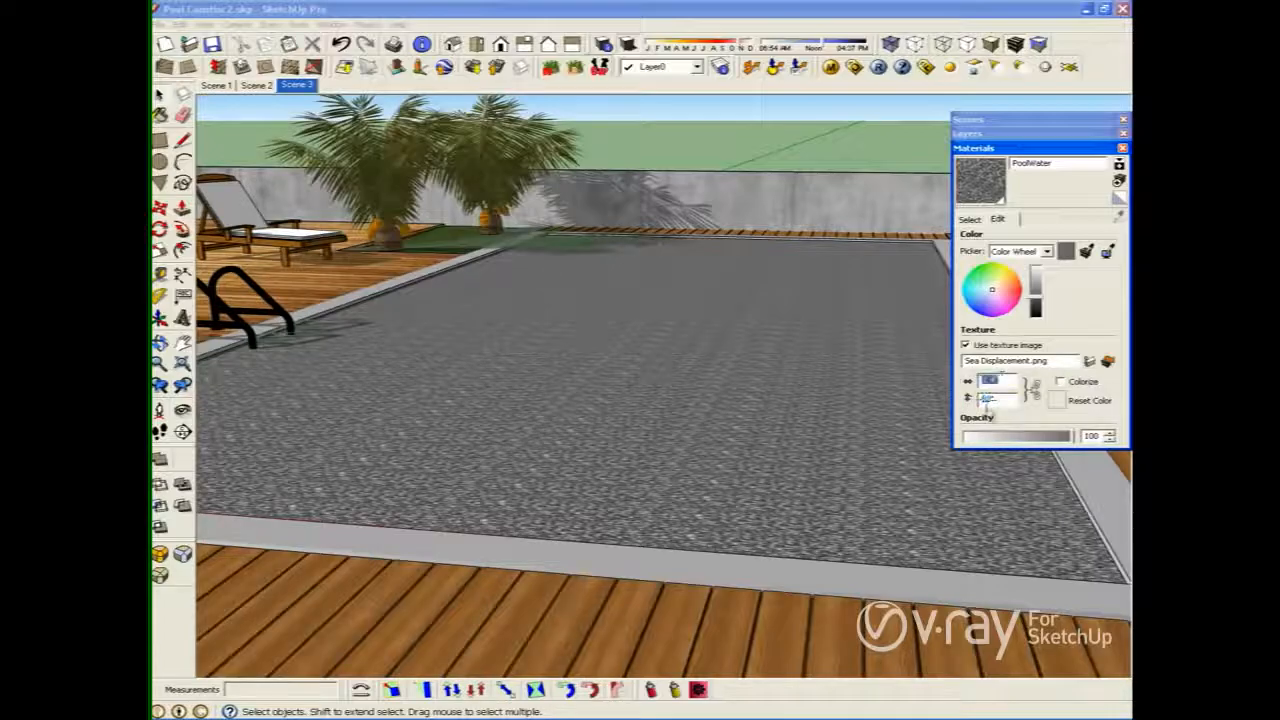
{"action": "type", "text": "40"}
{"action": "key", "text": "Return"}
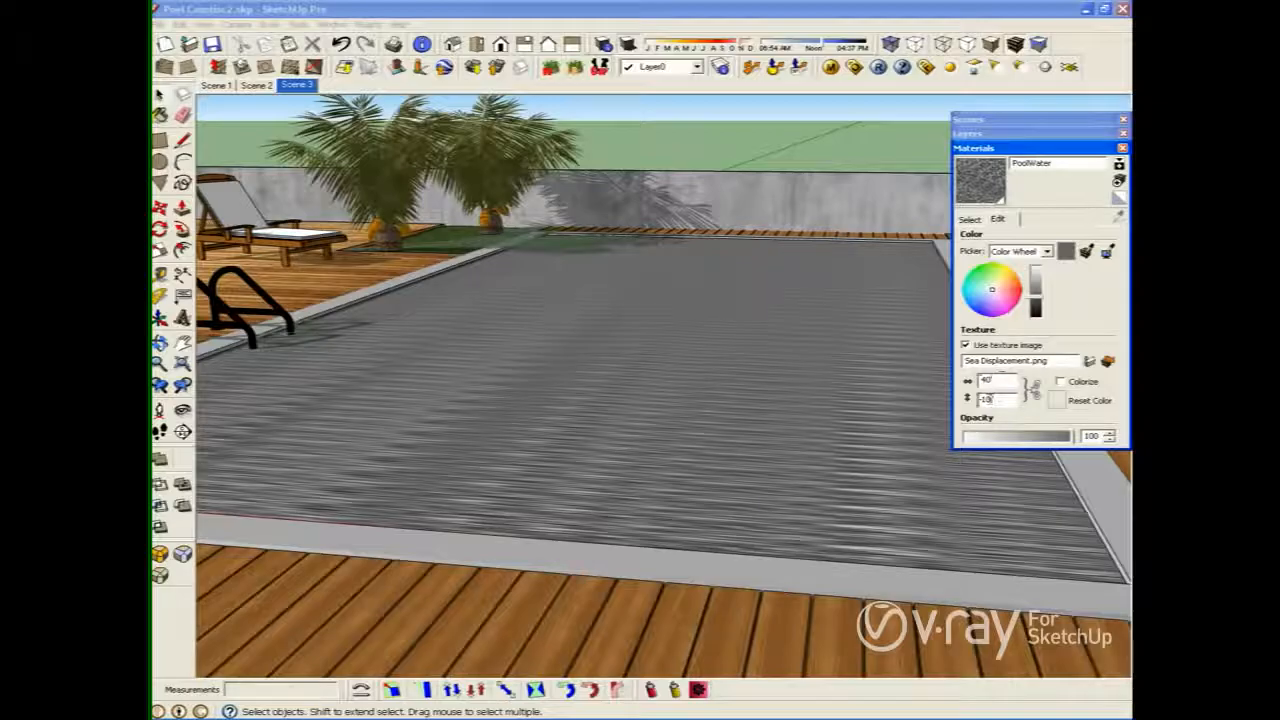
{"action": "type", "text": "30"}
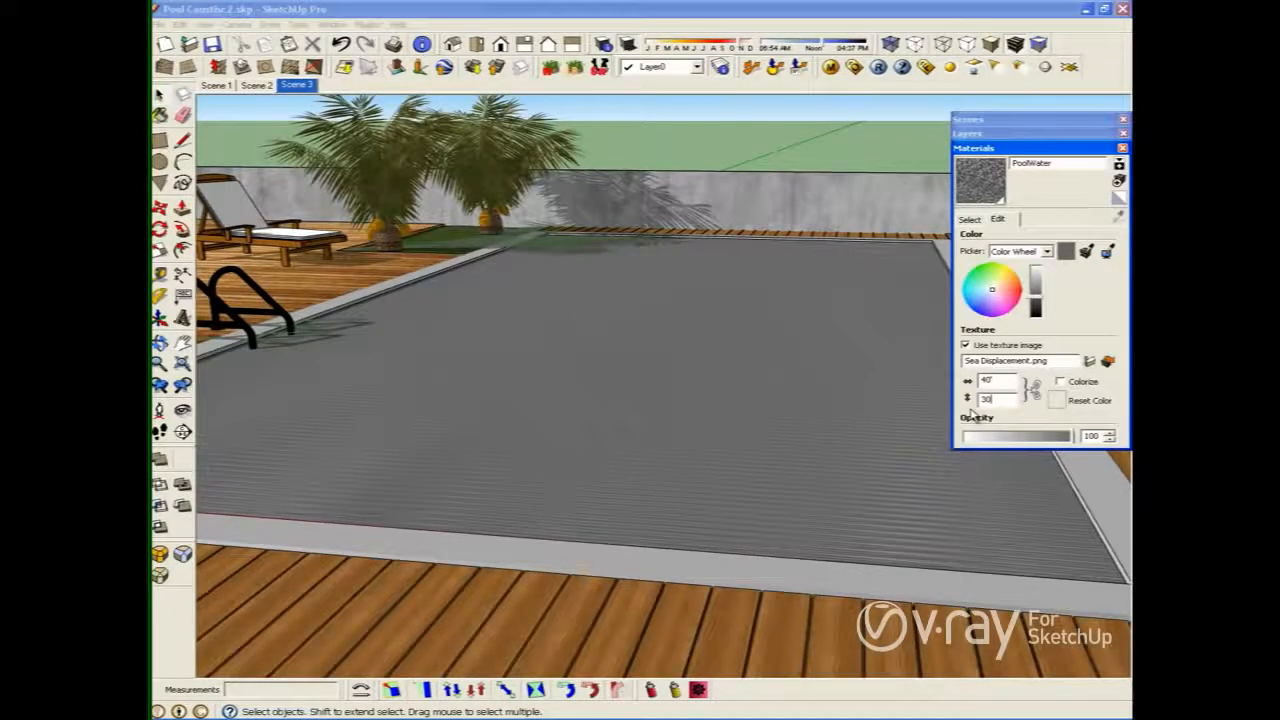
{"action": "key", "text": "Return"}
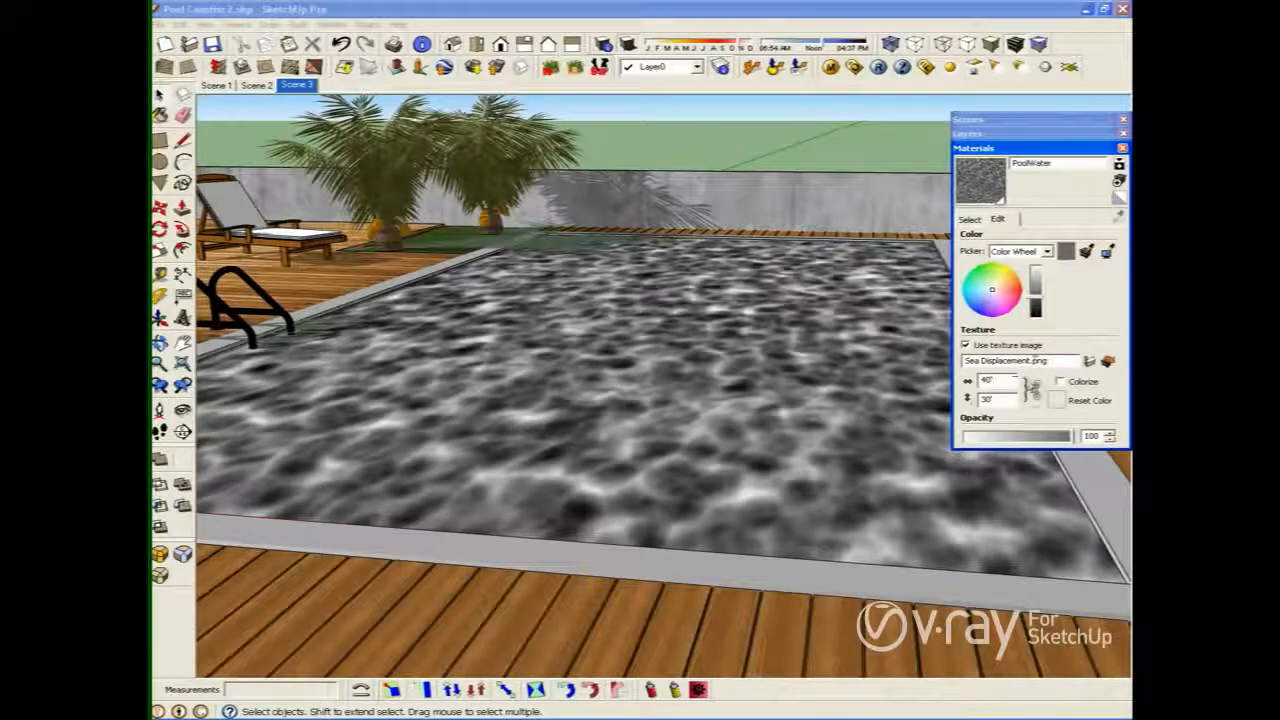
- Assign a white TexAColor texture to the diffuse transparency of PoolWater and refresh the material preview
{"action": "left_click", "coordinate": [831, 67]}
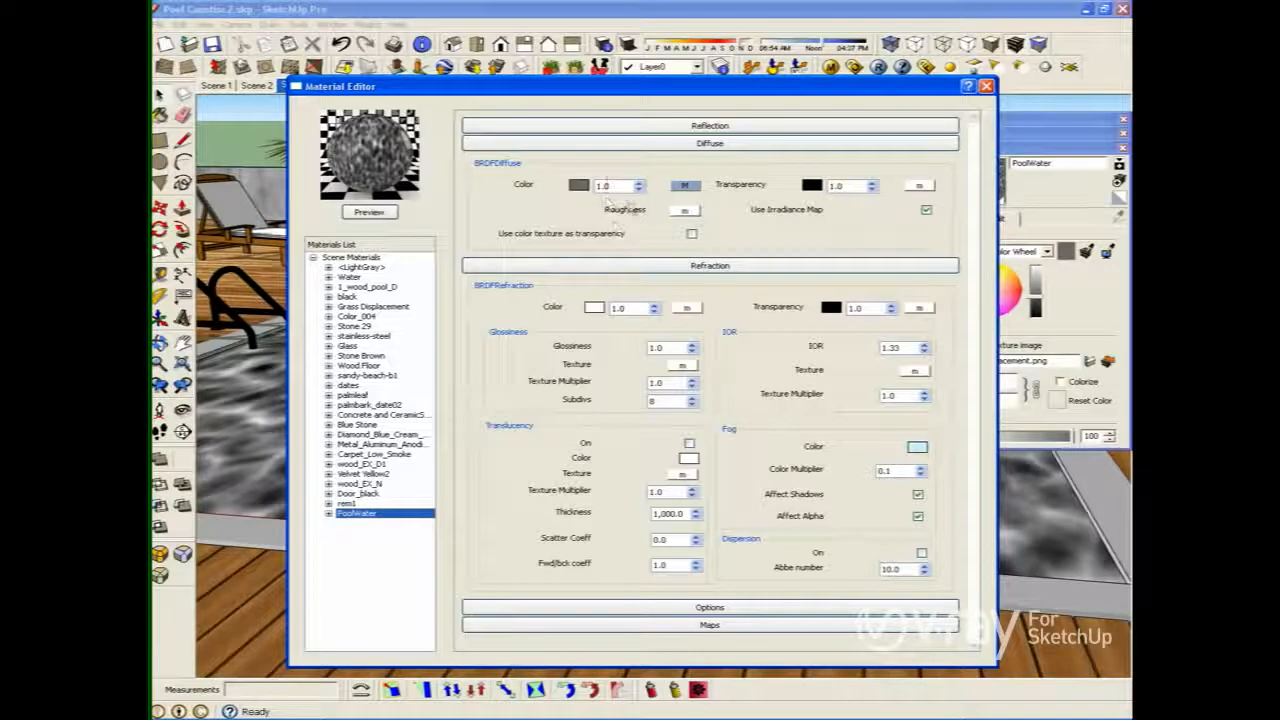
{"action": "left_click", "coordinate": [918, 186]}
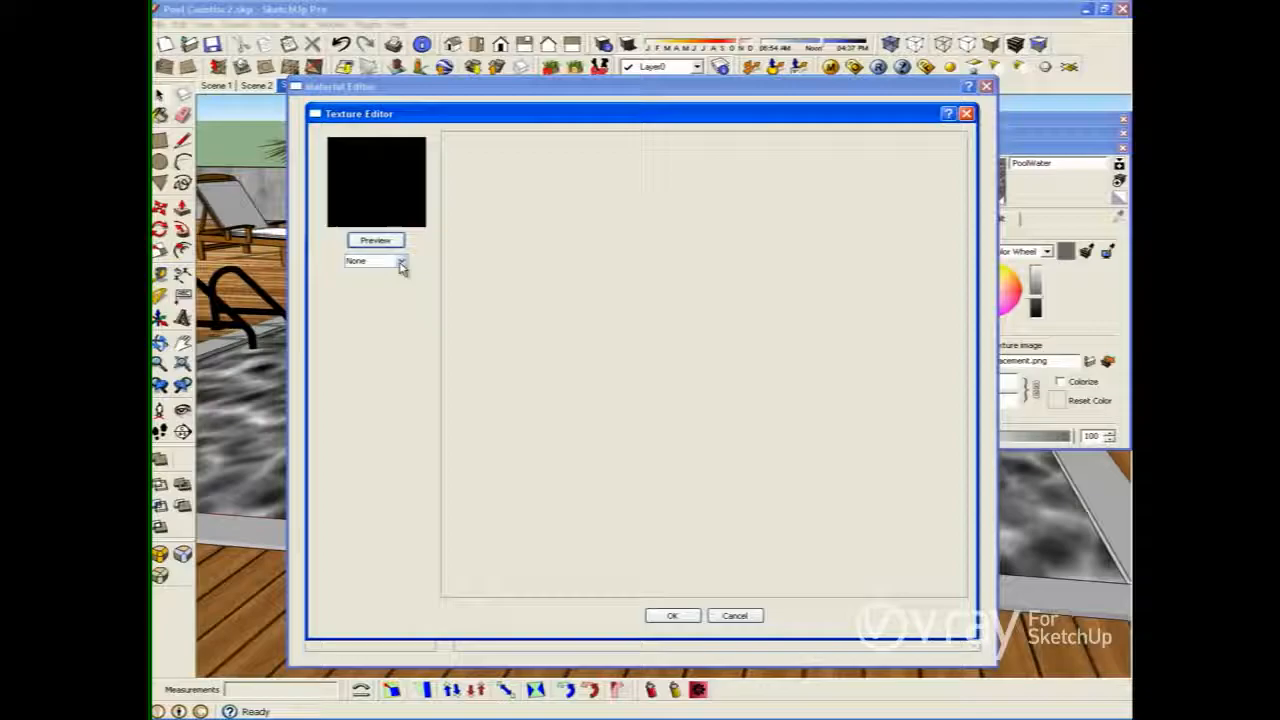
{"action": "left_click", "coordinate": [735, 615]}
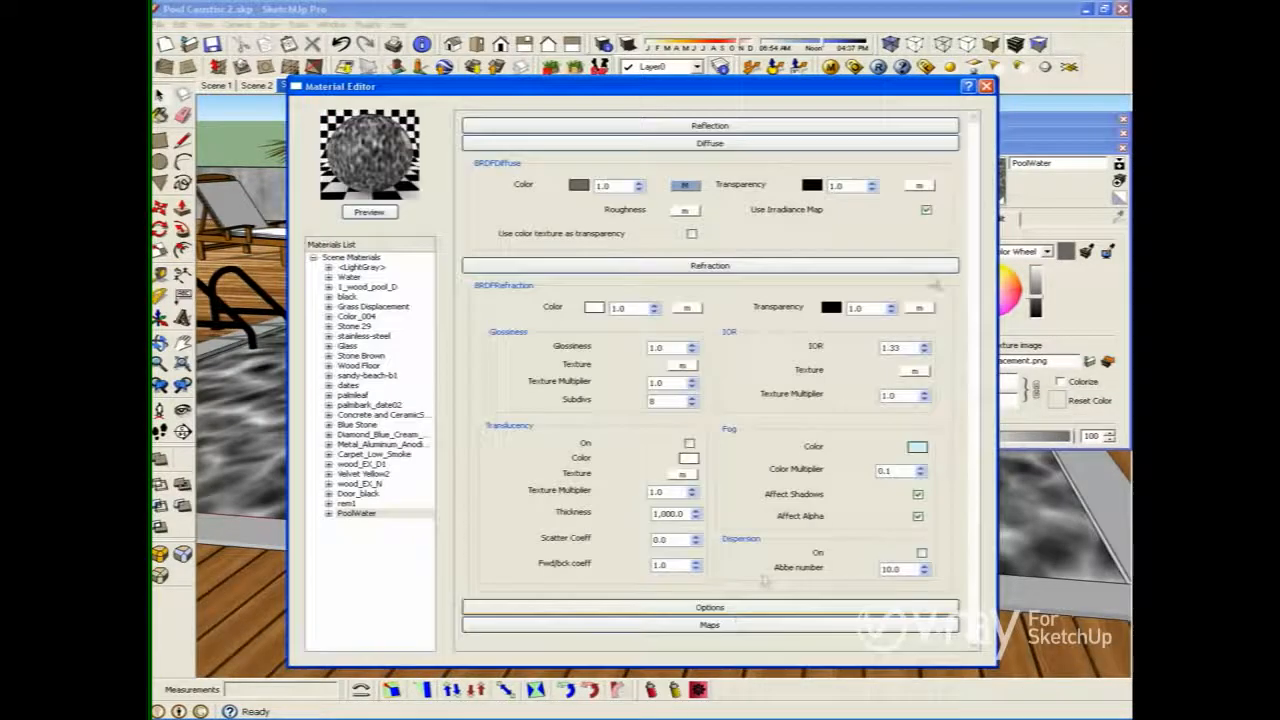
{"action": "left_click", "coordinate": [920, 186]}
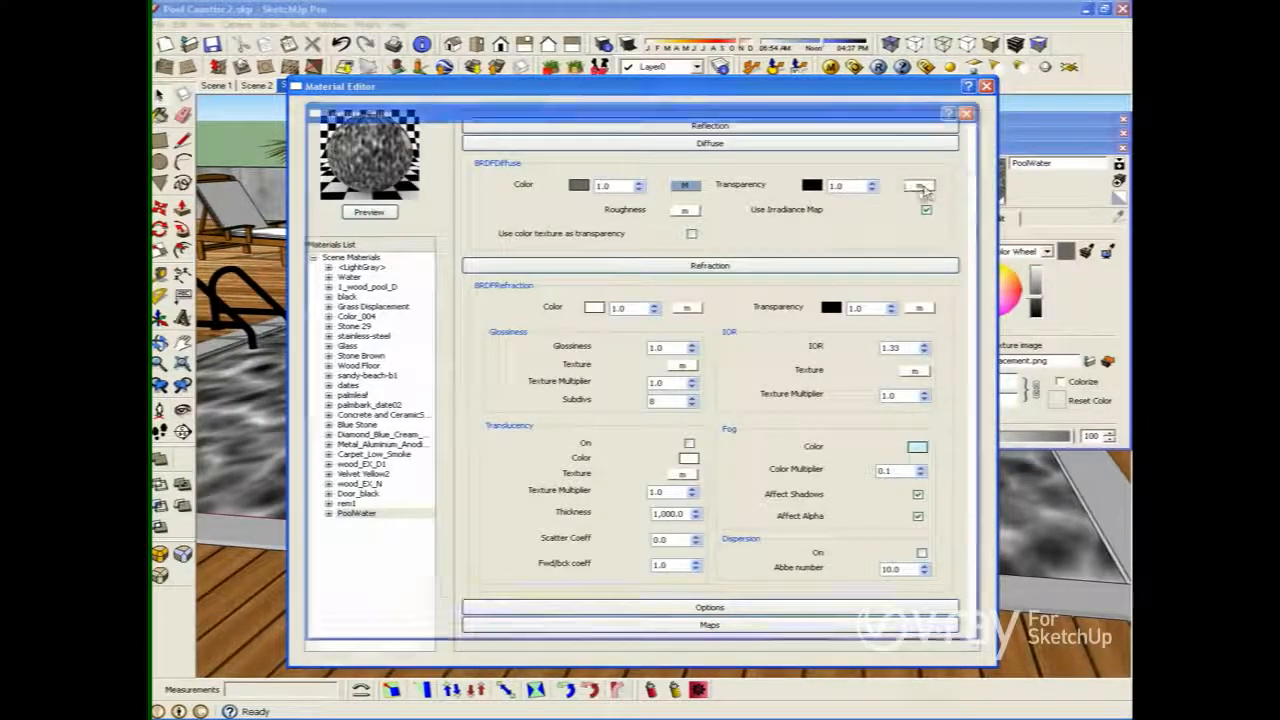
{"action": "left_click", "coordinate": [401, 261]}
{"action": "left_click", "coordinate": [372, 277]}
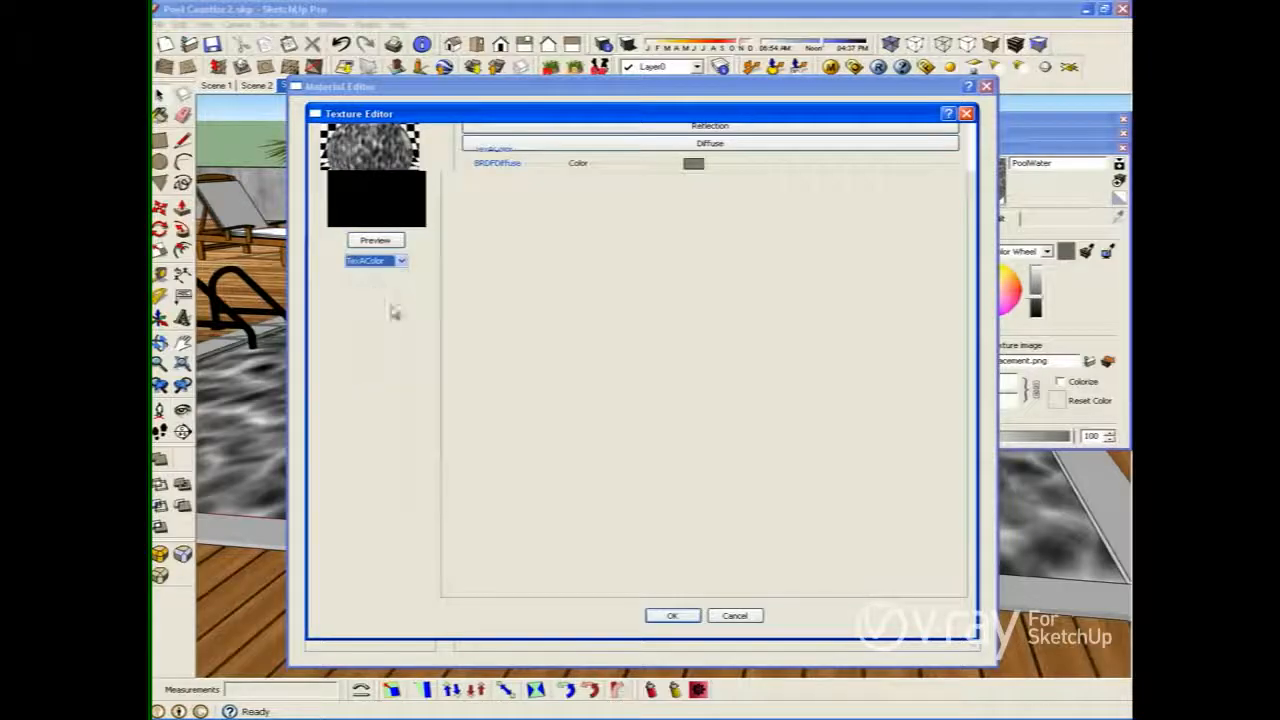
{"action": "left_click", "coordinate": [693, 163]}
{"action": "left_click", "coordinate": [616, 348]}
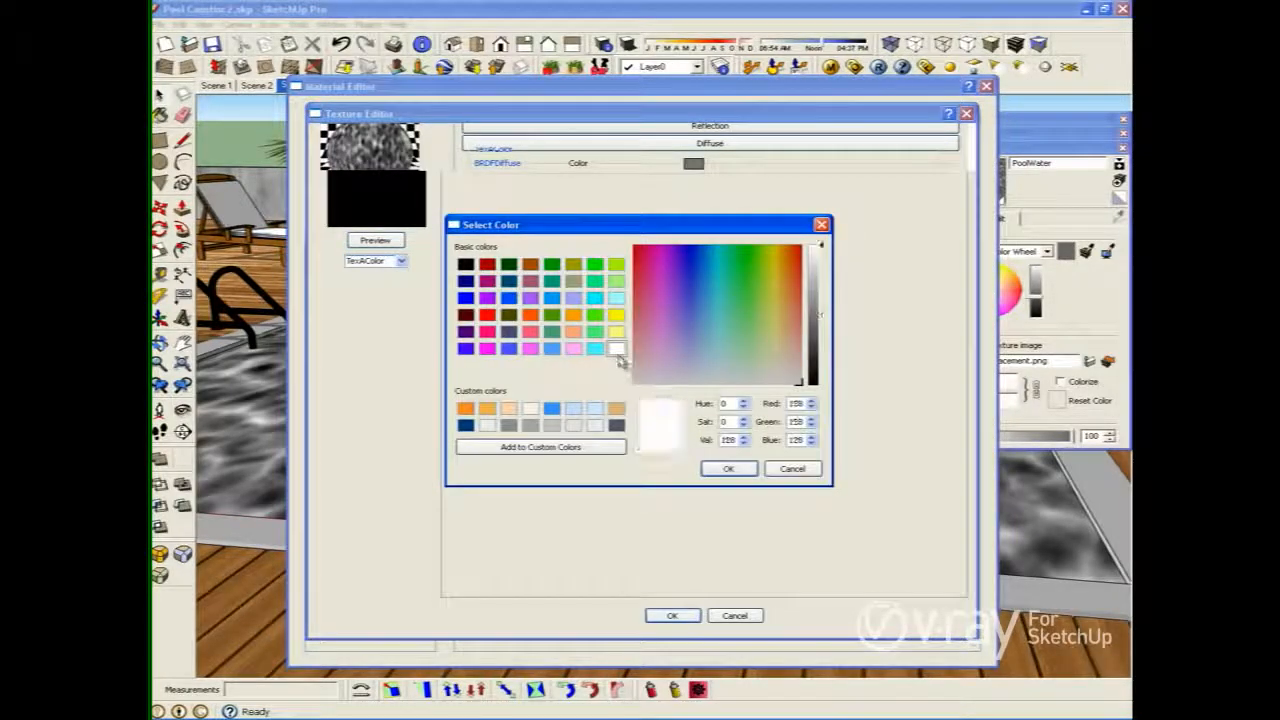
{"action": "left_click", "coordinate": [728, 468]}
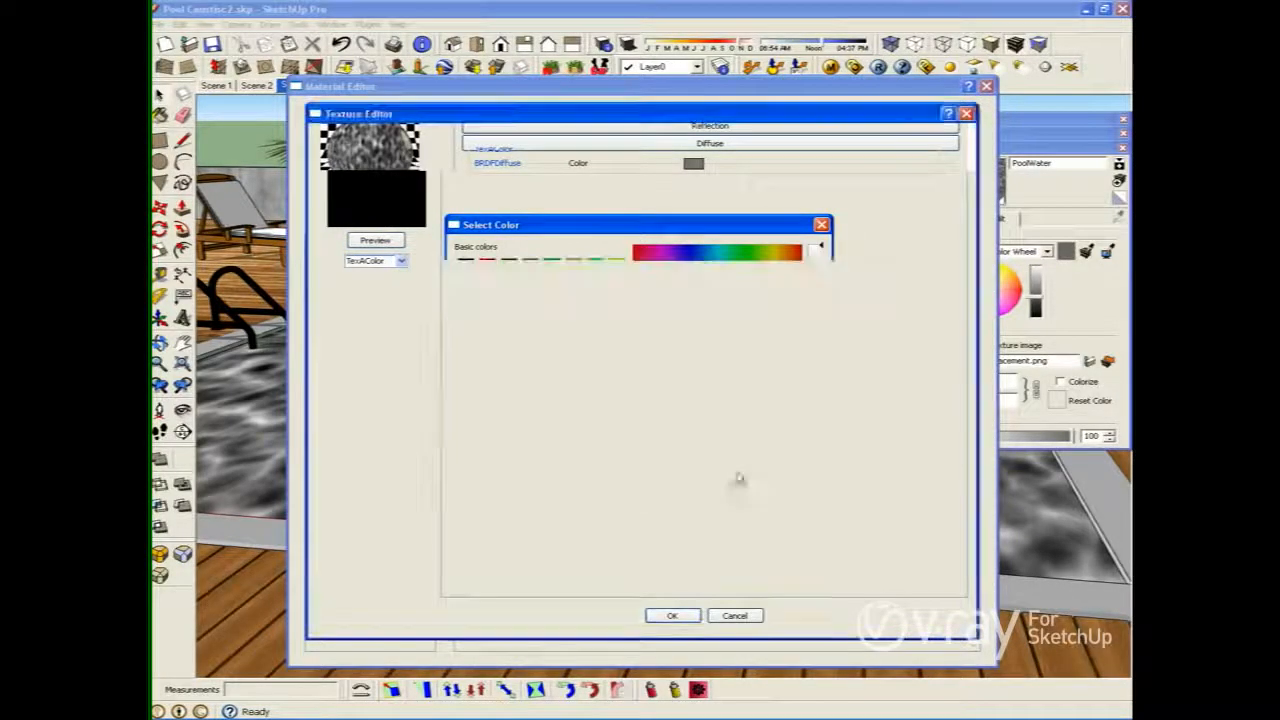
{"action": "left_click", "coordinate": [671, 617]}
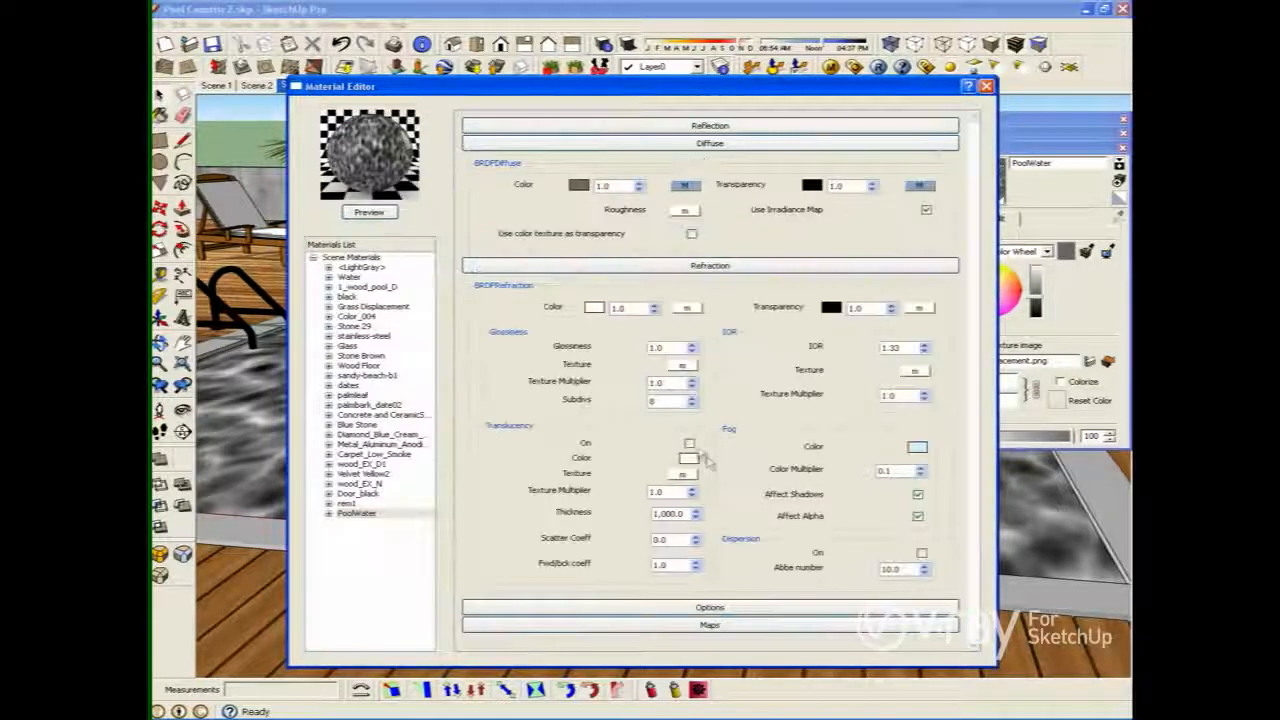
{"action": "left_click", "coordinate": [370, 214]}
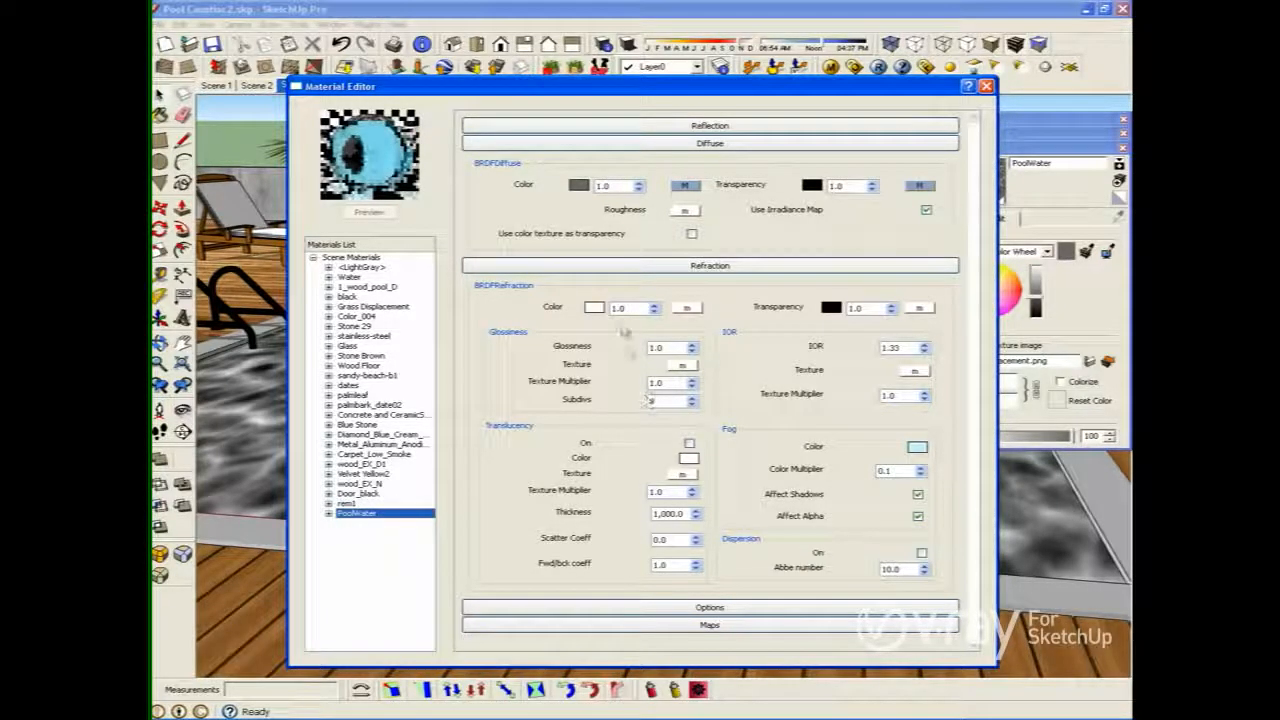
- Enable the displacement map of PoolWater and assign a TexBitmap texture to it
{"action": "left_click", "coordinate": [675, 146]}
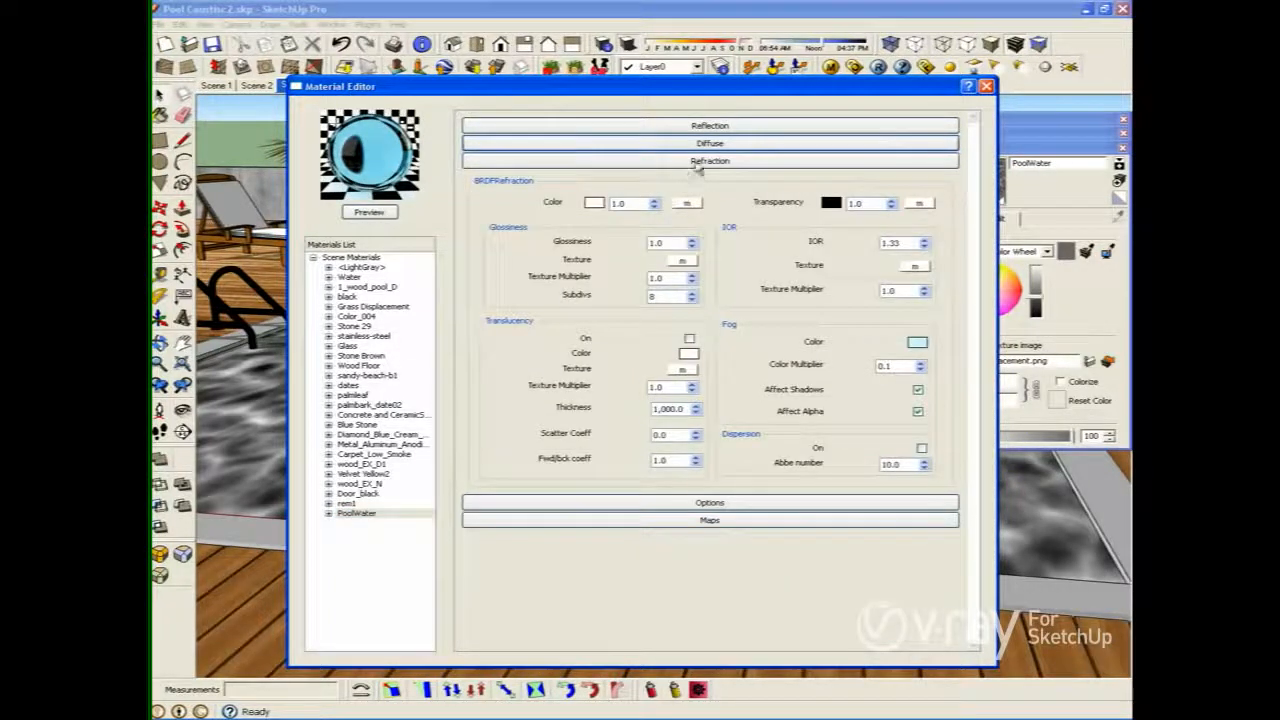
{"action": "left_click", "coordinate": [695, 161]}
{"action": "left_click", "coordinate": [695, 200]}
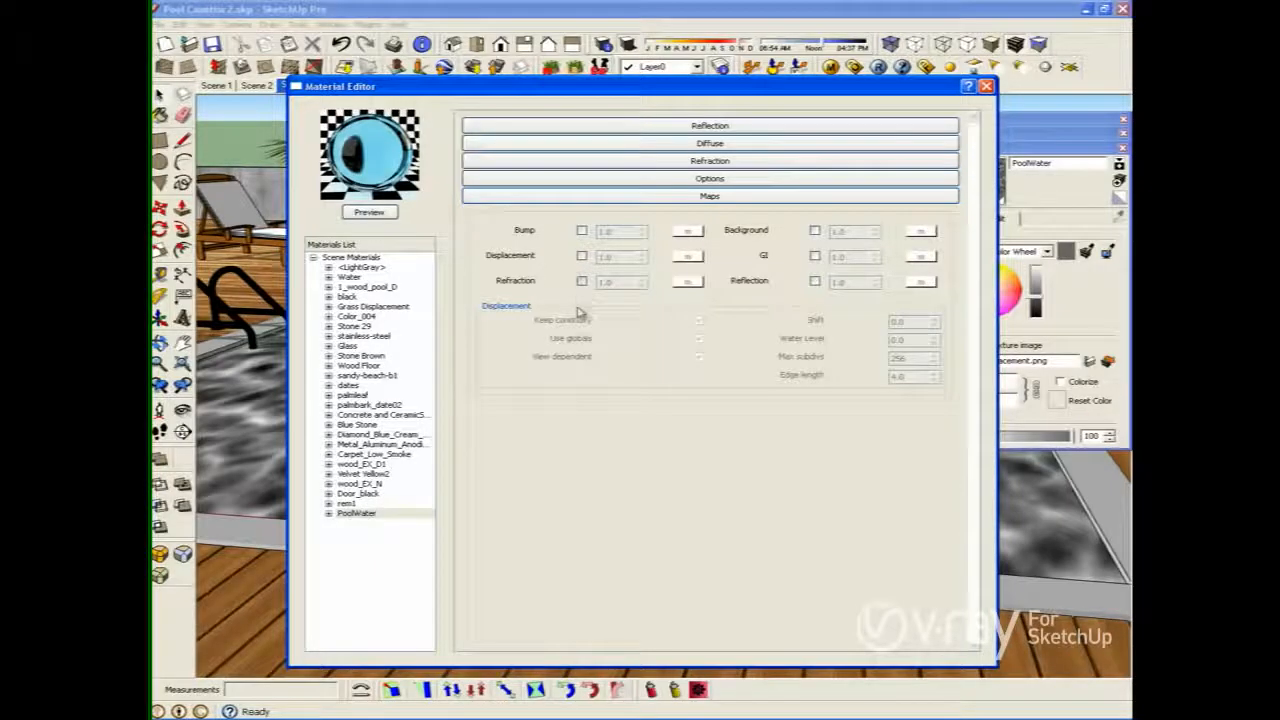
{"action": "left_click", "coordinate": [581, 256]}
{"action": "left_click", "coordinate": [687, 257]}
{"action": "left_click", "coordinate": [381, 263]}
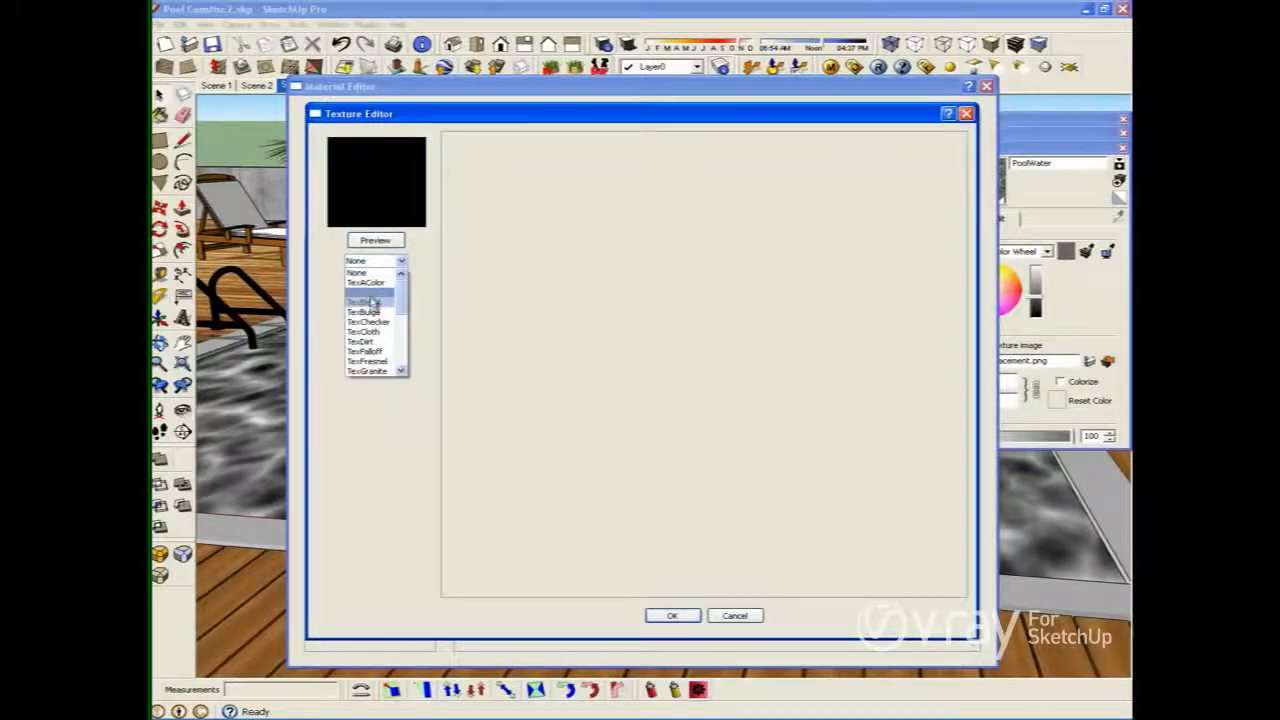
{"action": "left_click", "coordinate": [372, 300]}
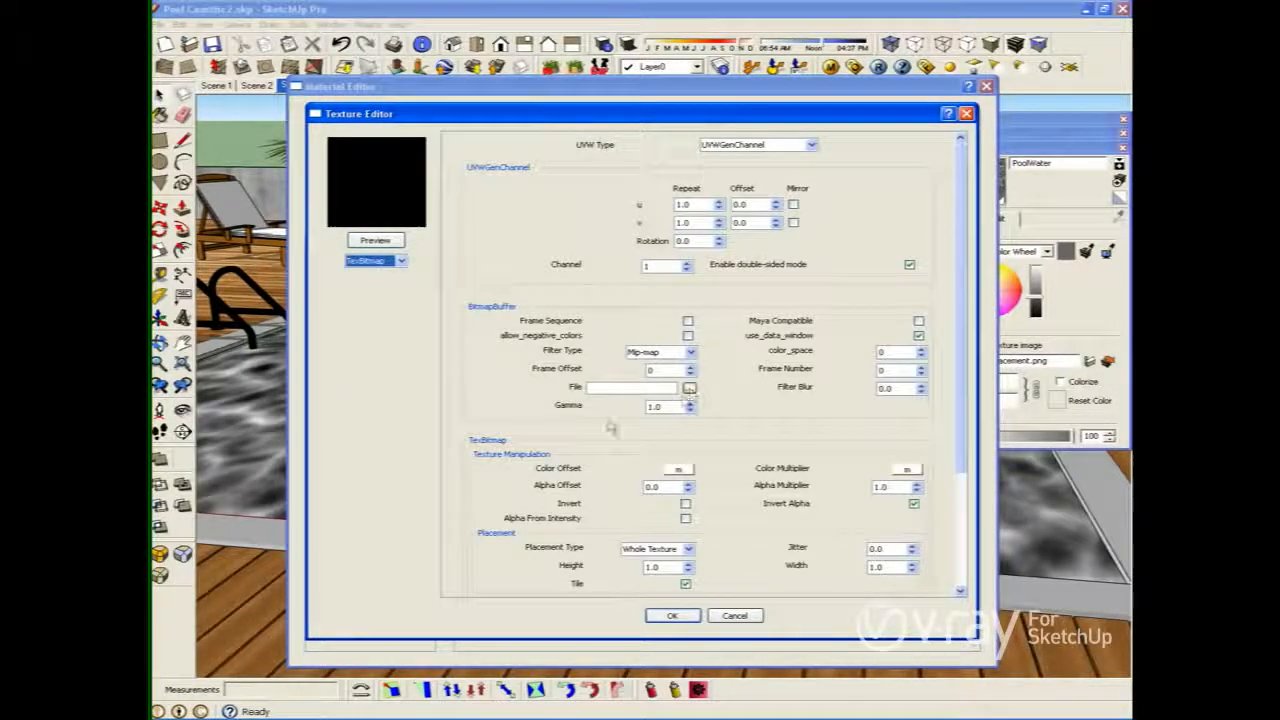
- Load Sea Displacement.png from the Pool House folder as the displacement bitmap and accept the texture settings
{"action": "left_click", "coordinate": [812, 239]}
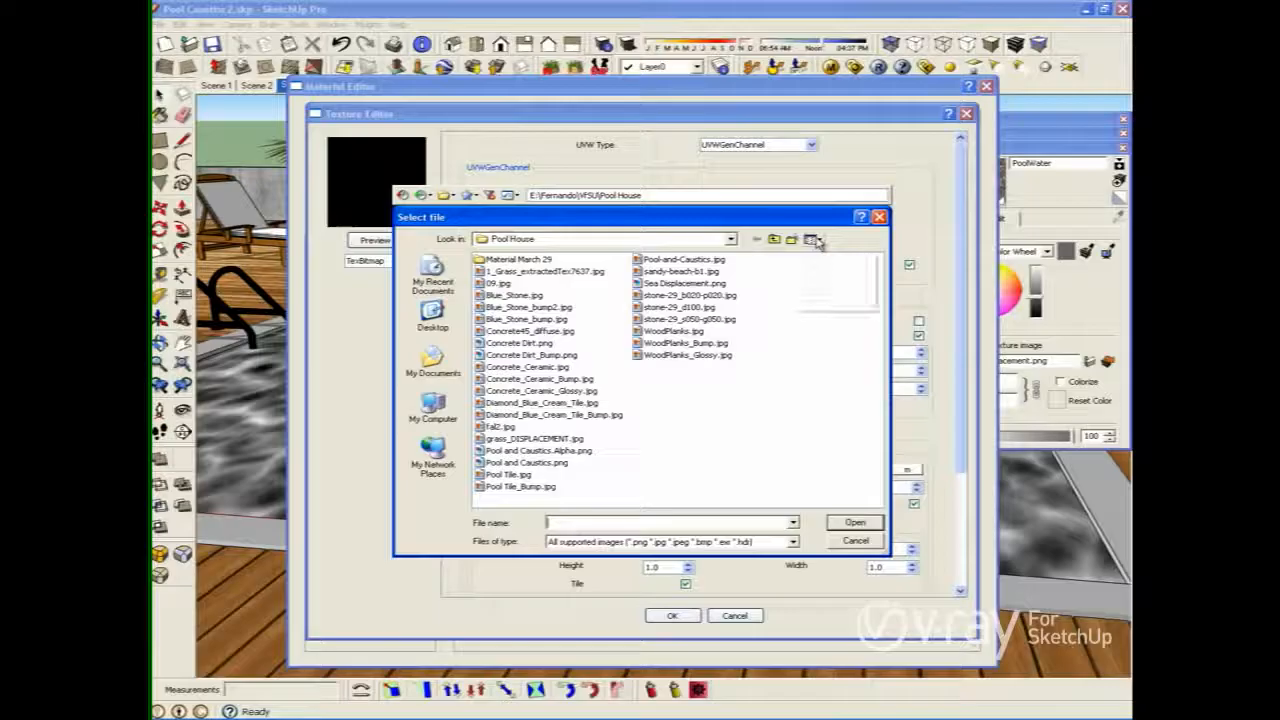
{"action": "left_click", "coordinate": [835, 256]}
{"action": "scroll", "coordinate": [712, 410], "scroll_direction": "down", "scroll_amount": 5}
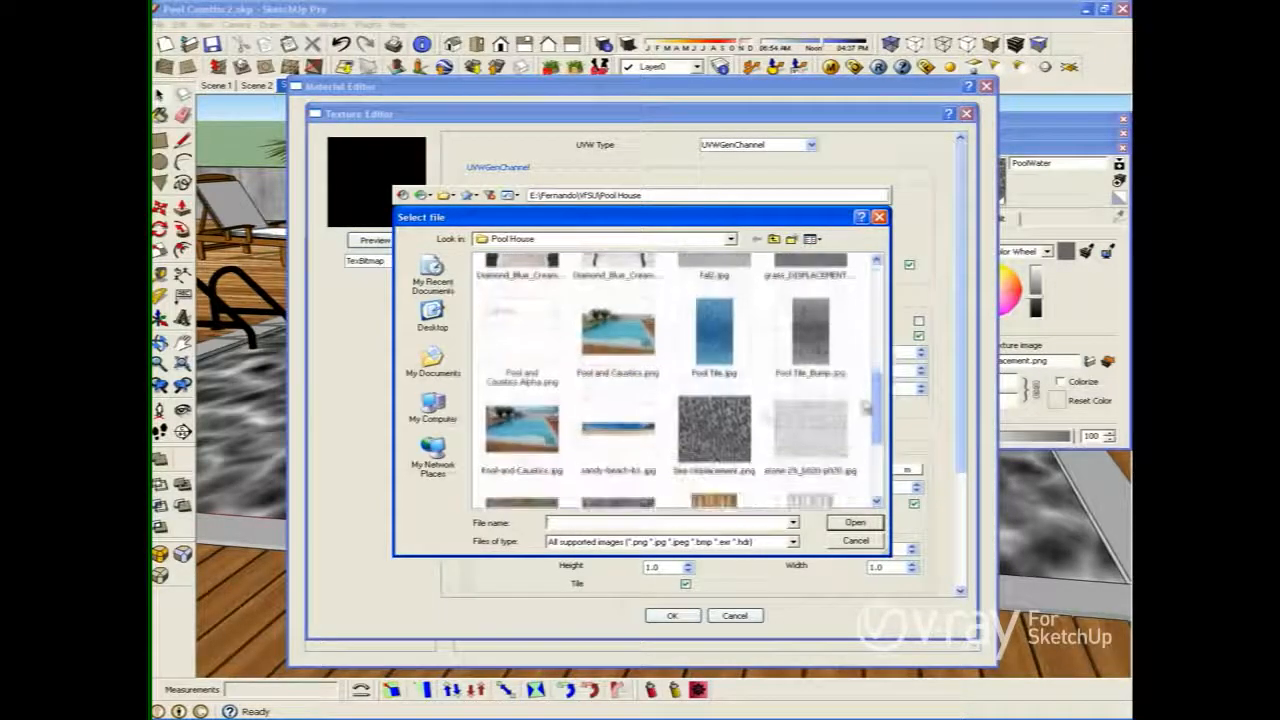
{"action": "double_click", "coordinate": [712, 412]}
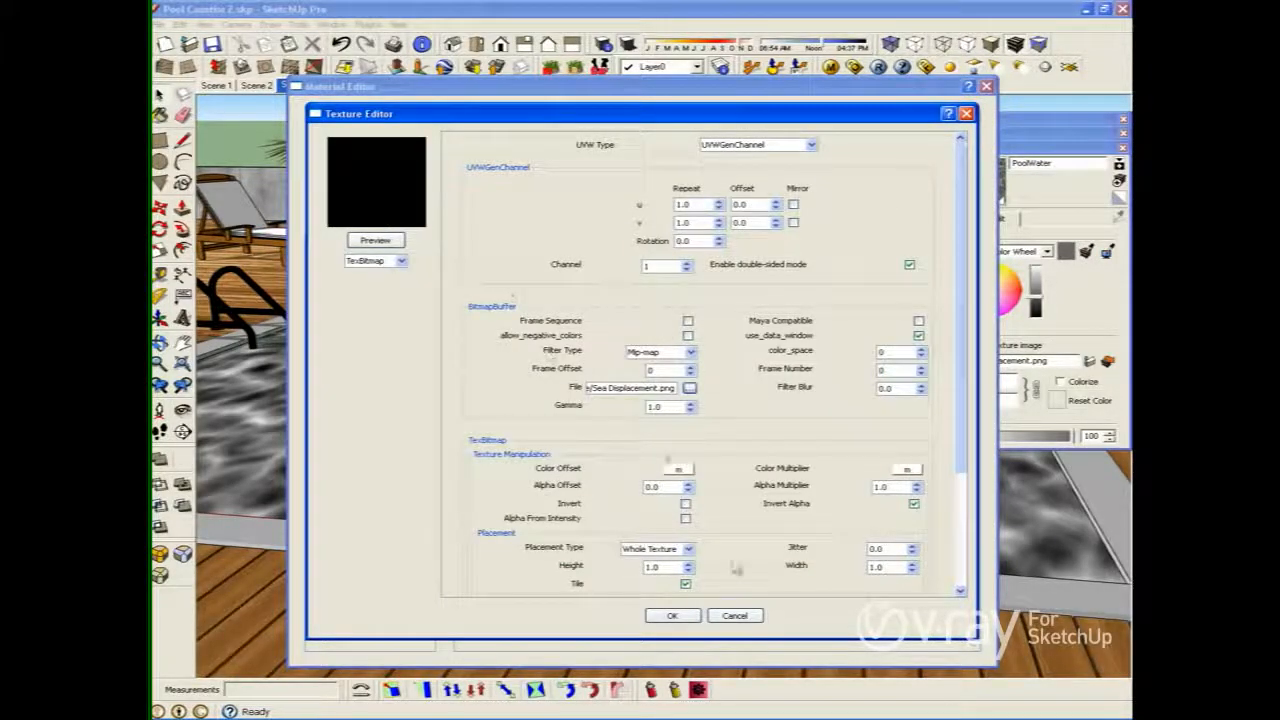
{"action": "left_click", "coordinate": [672, 617]}
{"action": "left_click", "coordinate": [673, 616]}
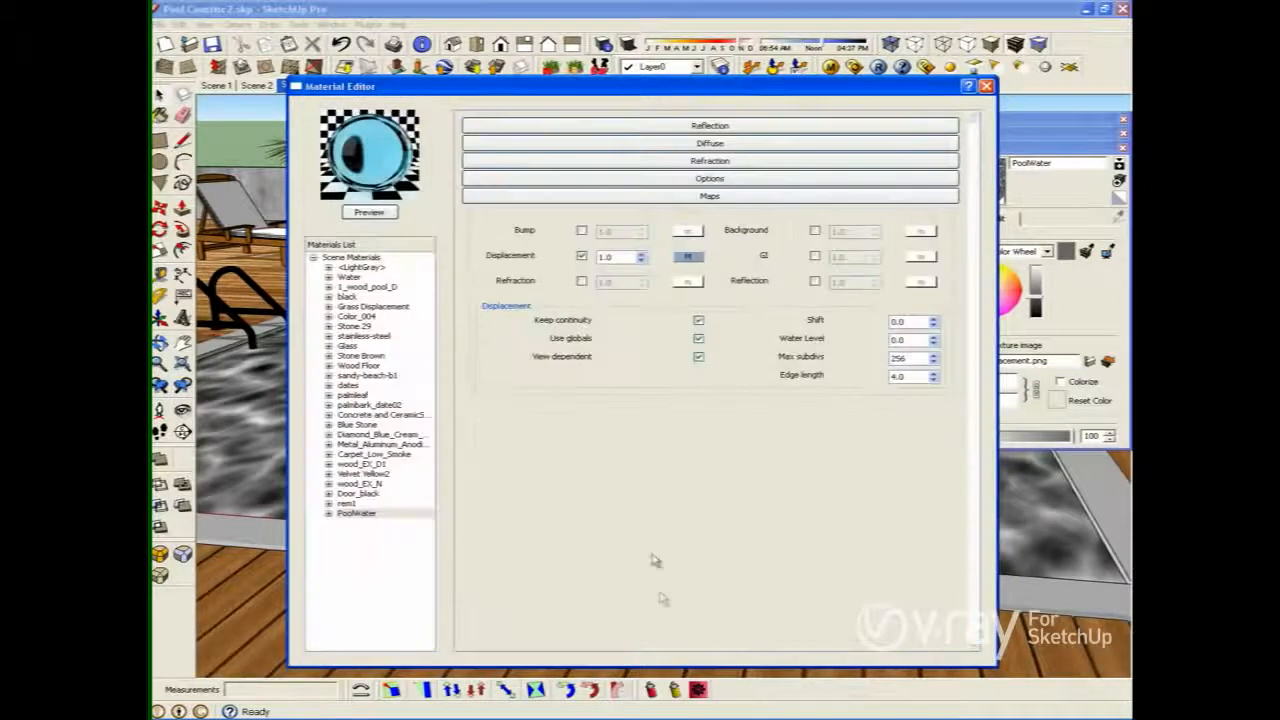
- Set PoolWater's displacement amount to 0.5, with global settings turned off and an edge length of 12
{"action": "double_click", "coordinate": [606, 258]}
{"action": "type", "text": ".1"}
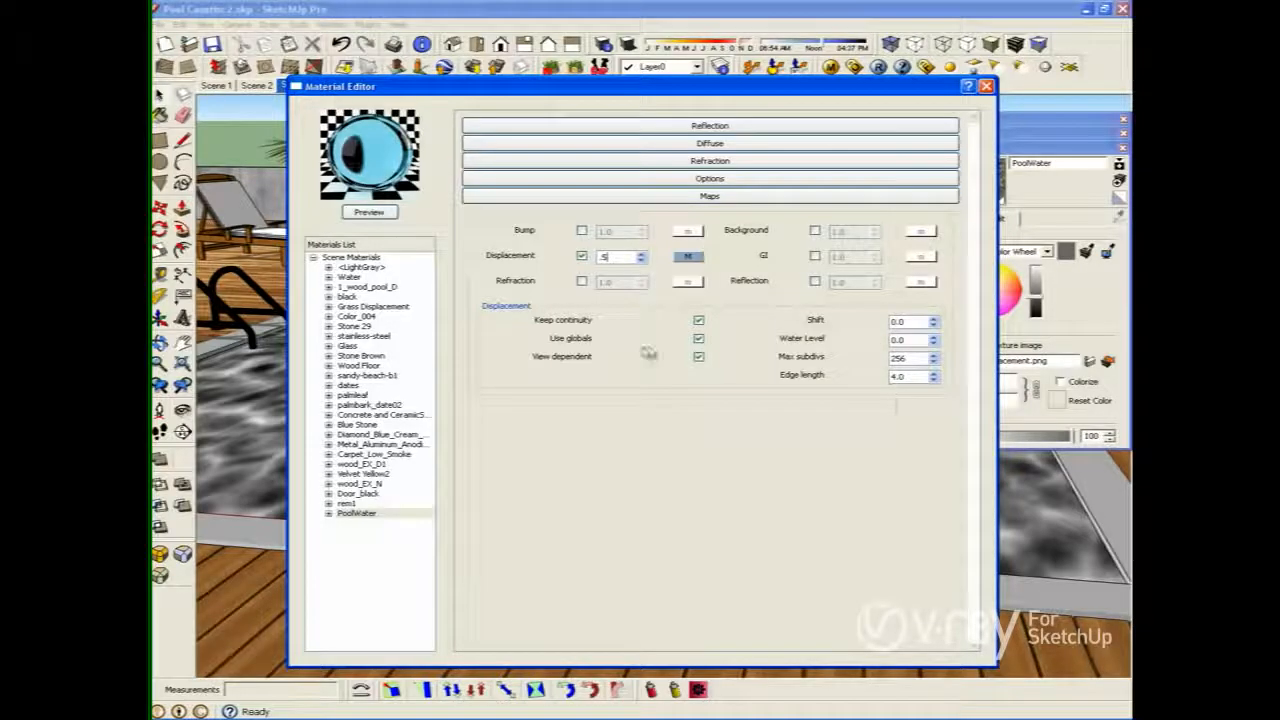
{"action": "left_click", "coordinate": [698, 339]}
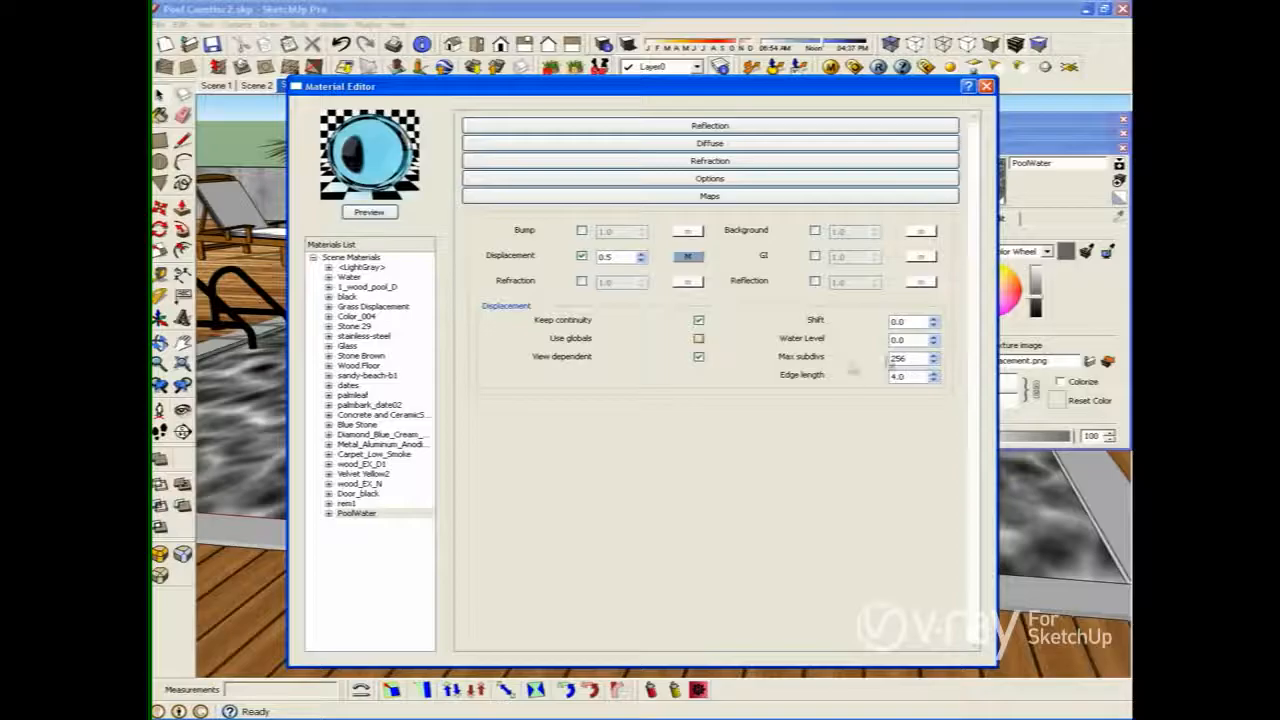
{"action": "double_click", "coordinate": [893, 377]}
{"action": "double_click", "coordinate": [917, 377]}
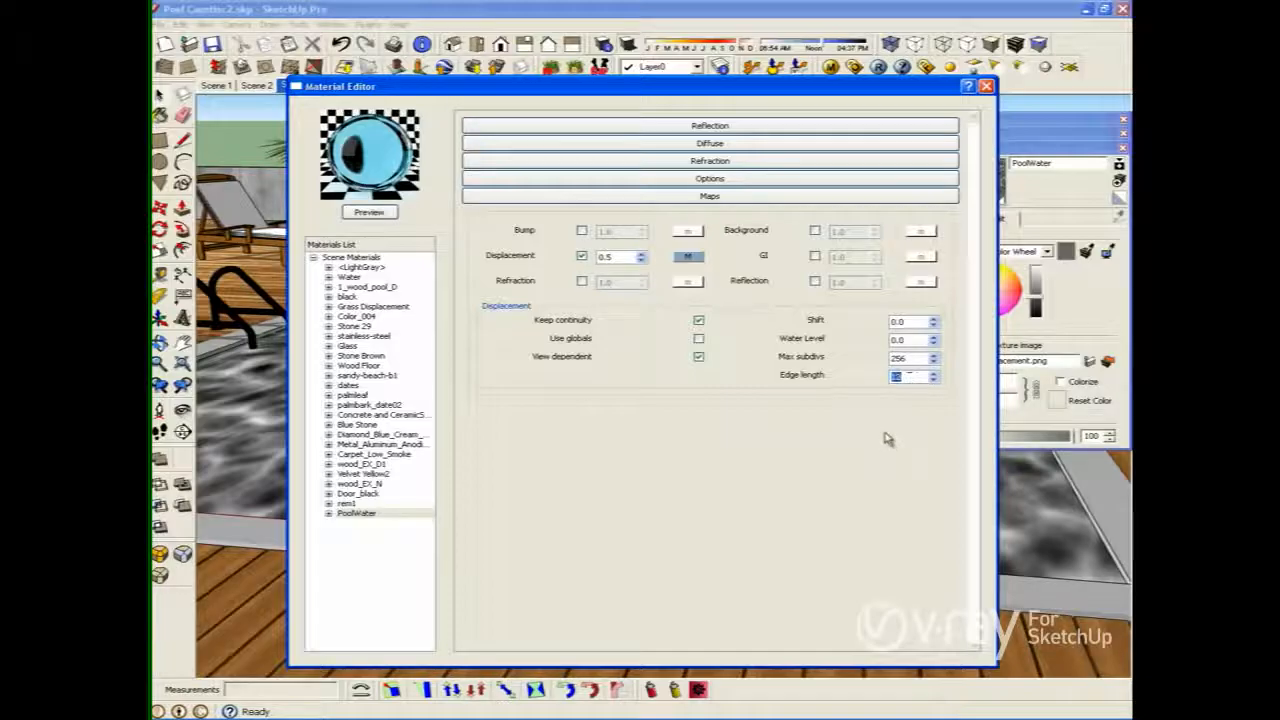
- Preview the PoolWater material with its displacement and close the material editor
{"action": "left_click", "coordinate": [395, 213]}
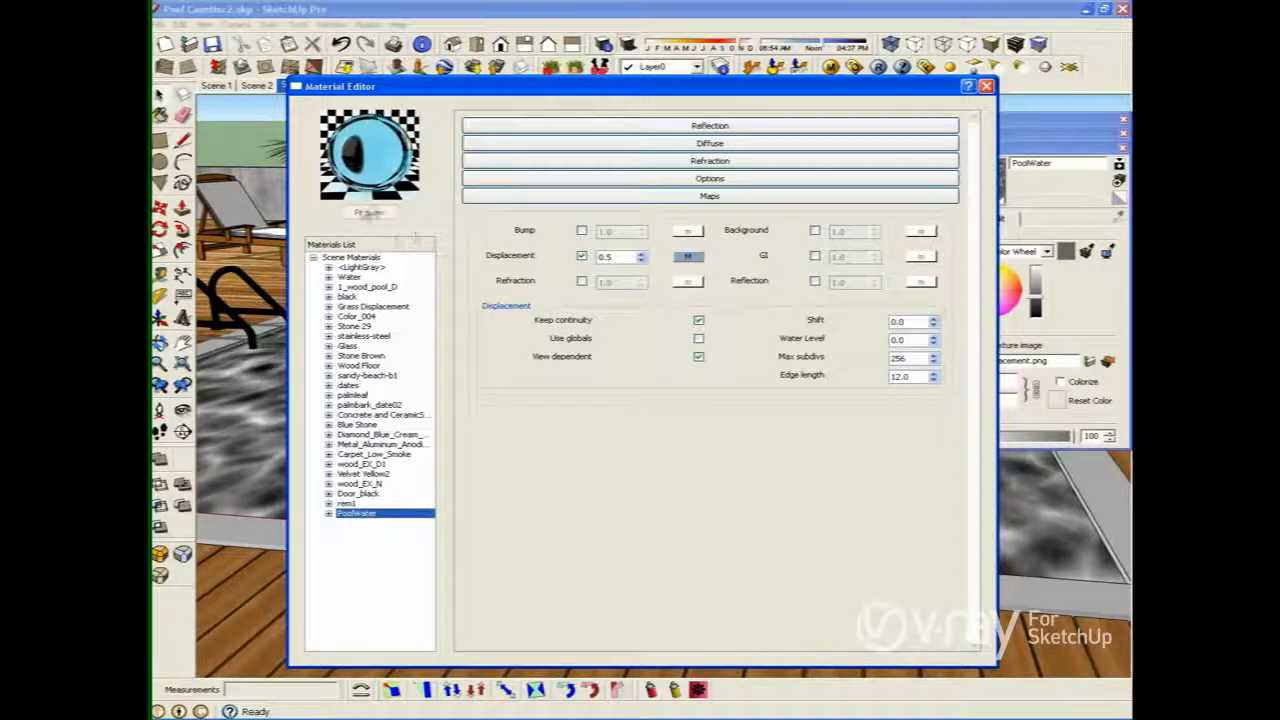
{"action": "left_click", "coordinate": [372, 214]}
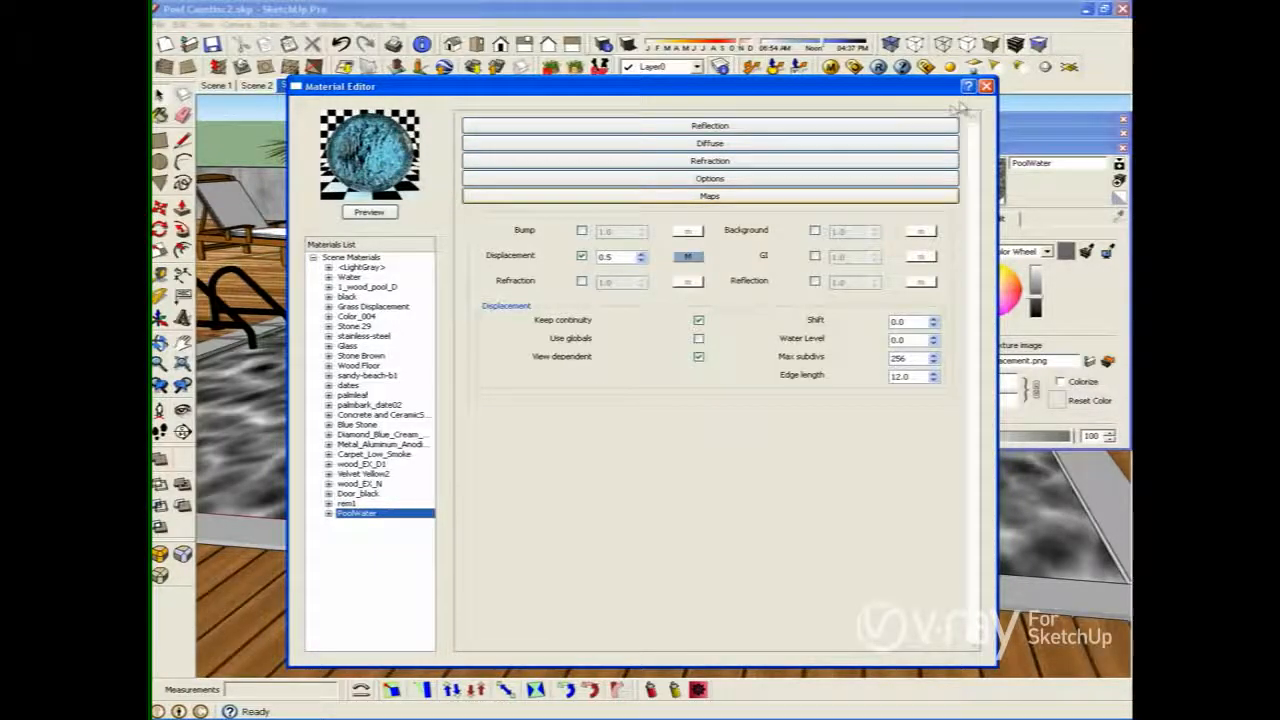
{"action": "left_click", "coordinate": [987, 87]}
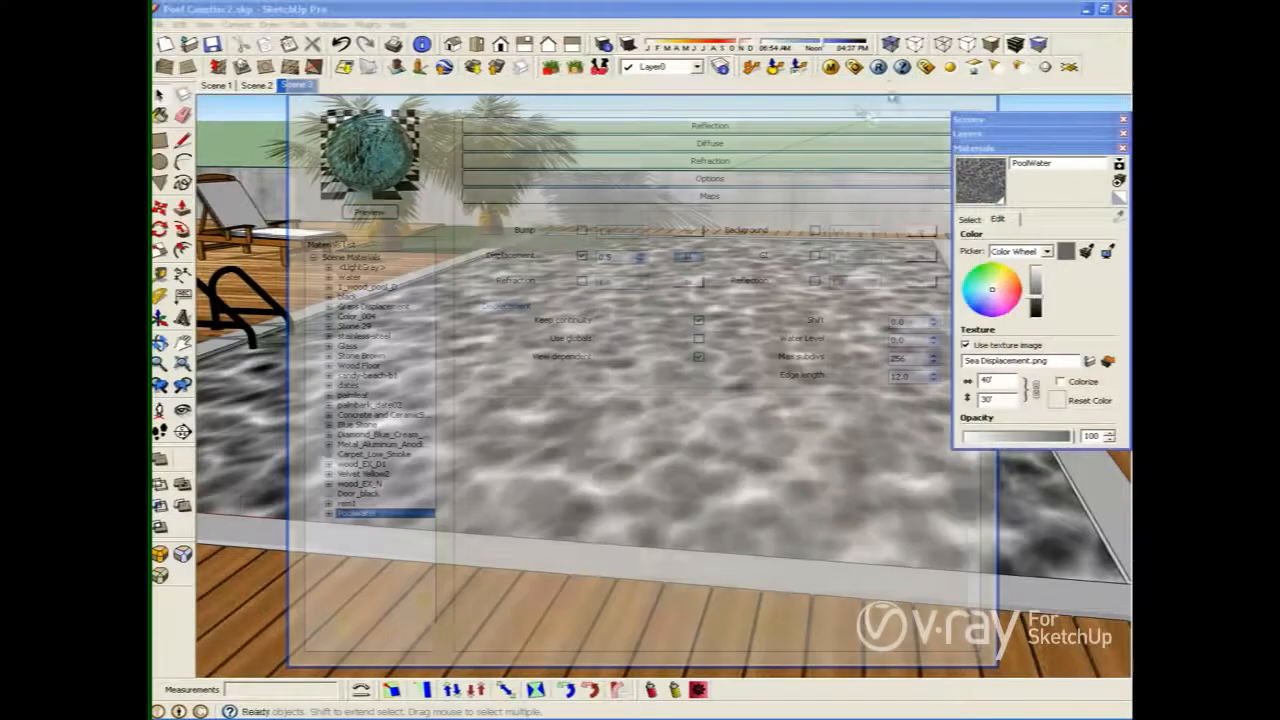
- Render the pool scene with the displaced PoolWater material
{"action": "left_click", "coordinate": [879, 67]}
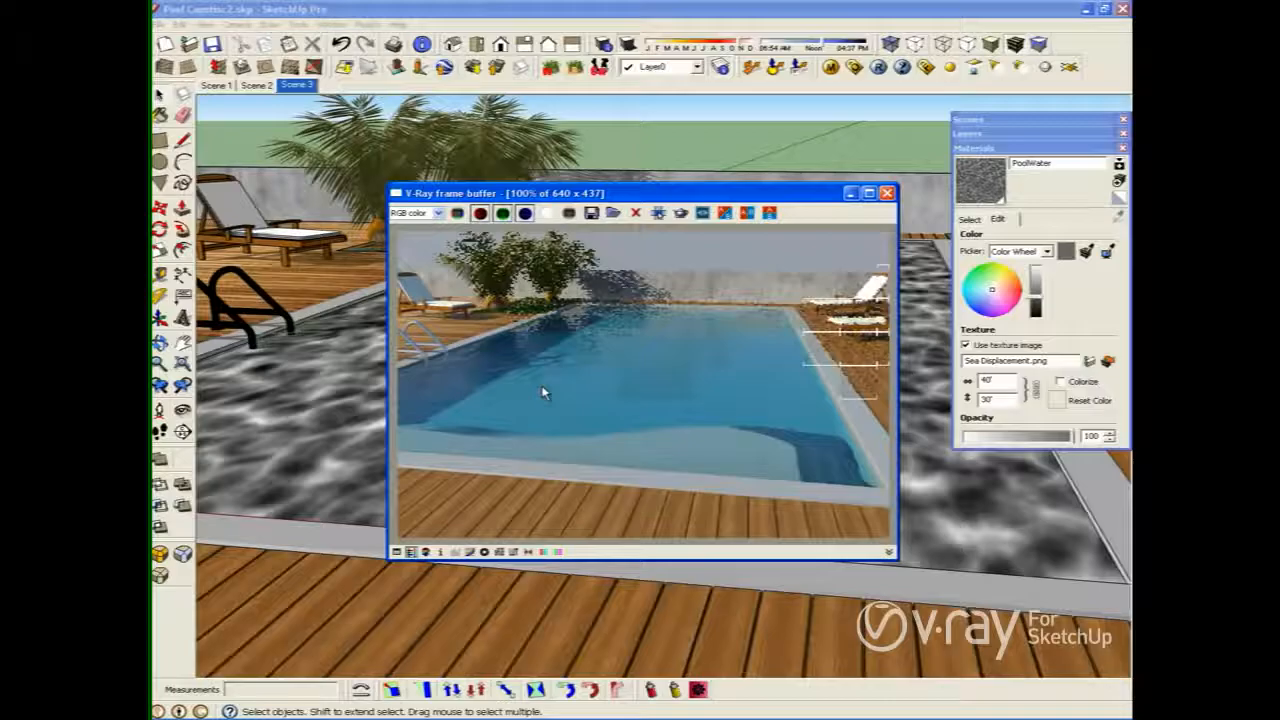
- Enable caustics in the V-Ray render options and render the pool scene again
{"action": "left_click", "coordinate": [855, 67]}
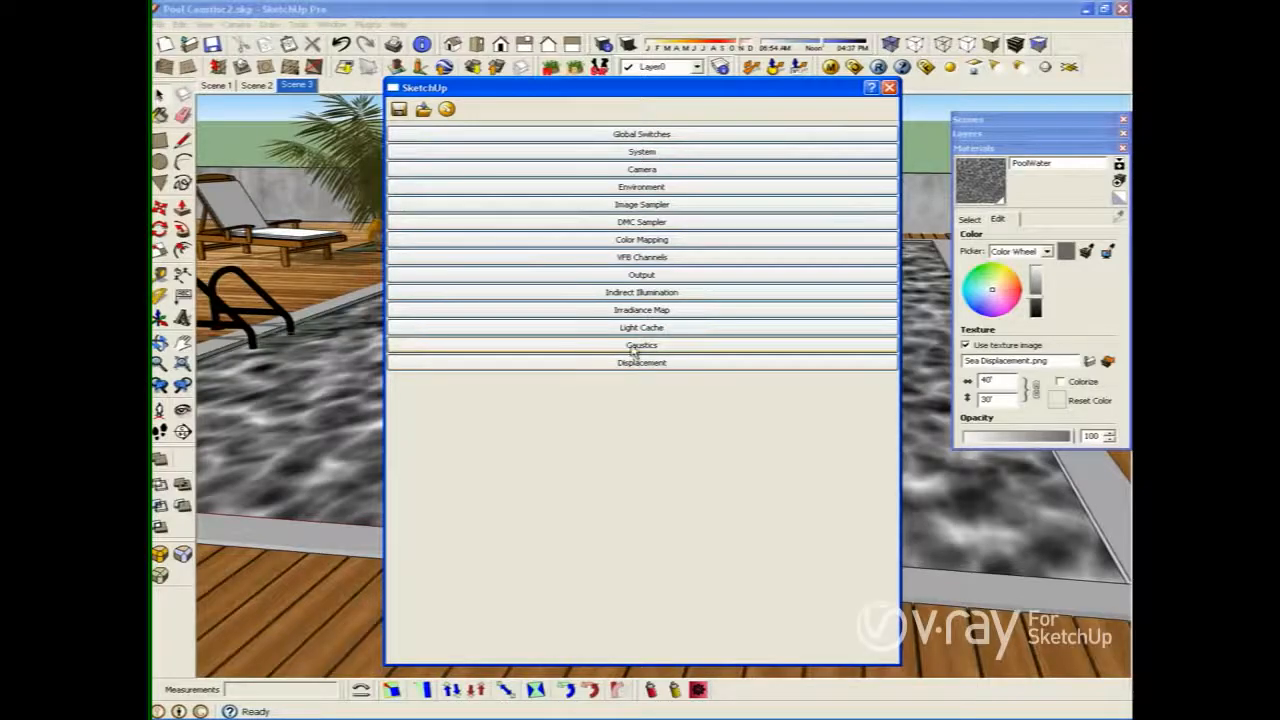
{"action": "left_click", "coordinate": [632, 347]}
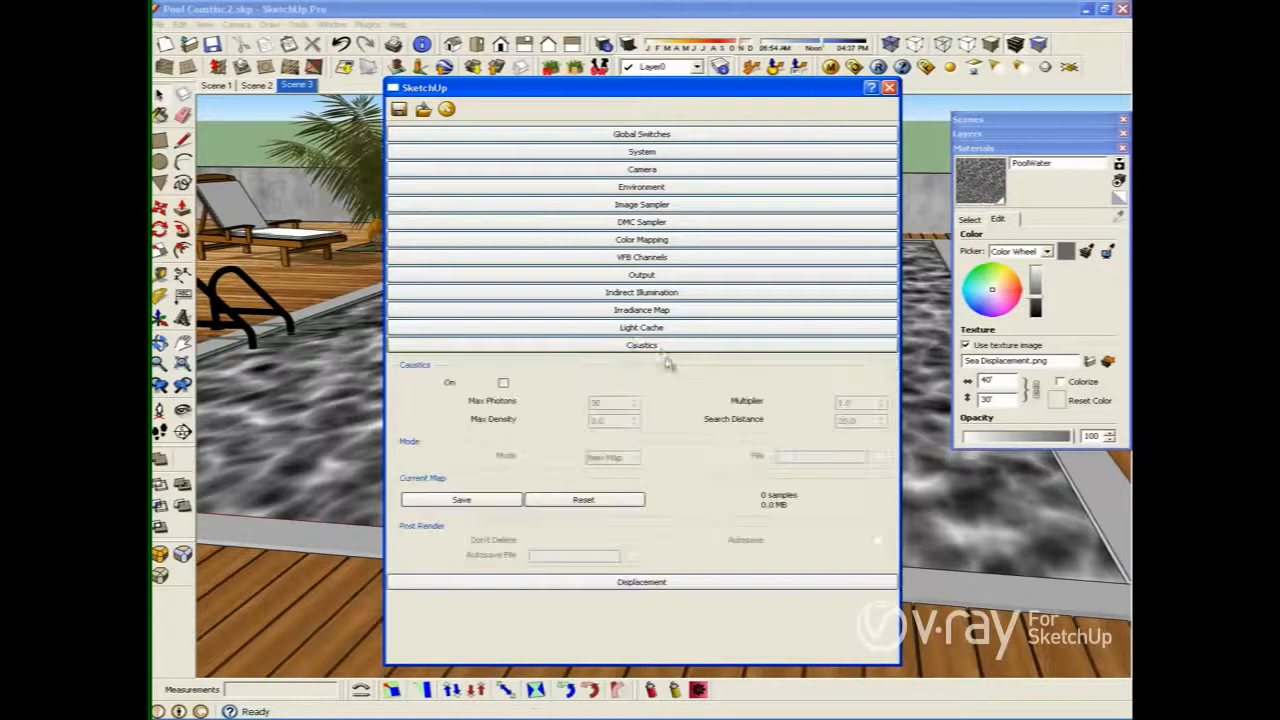
{"action": "left_click", "coordinate": [503, 383]}
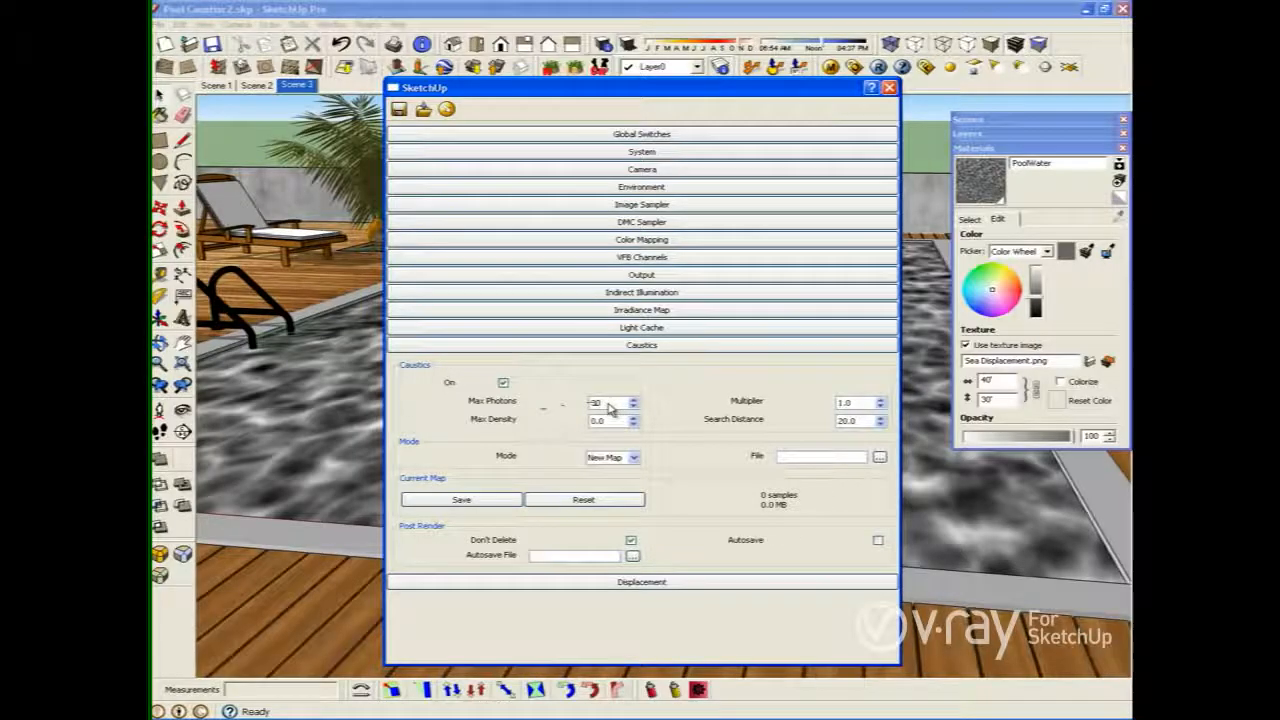
{"action": "mouse_move", "coordinate": [607, 403]}
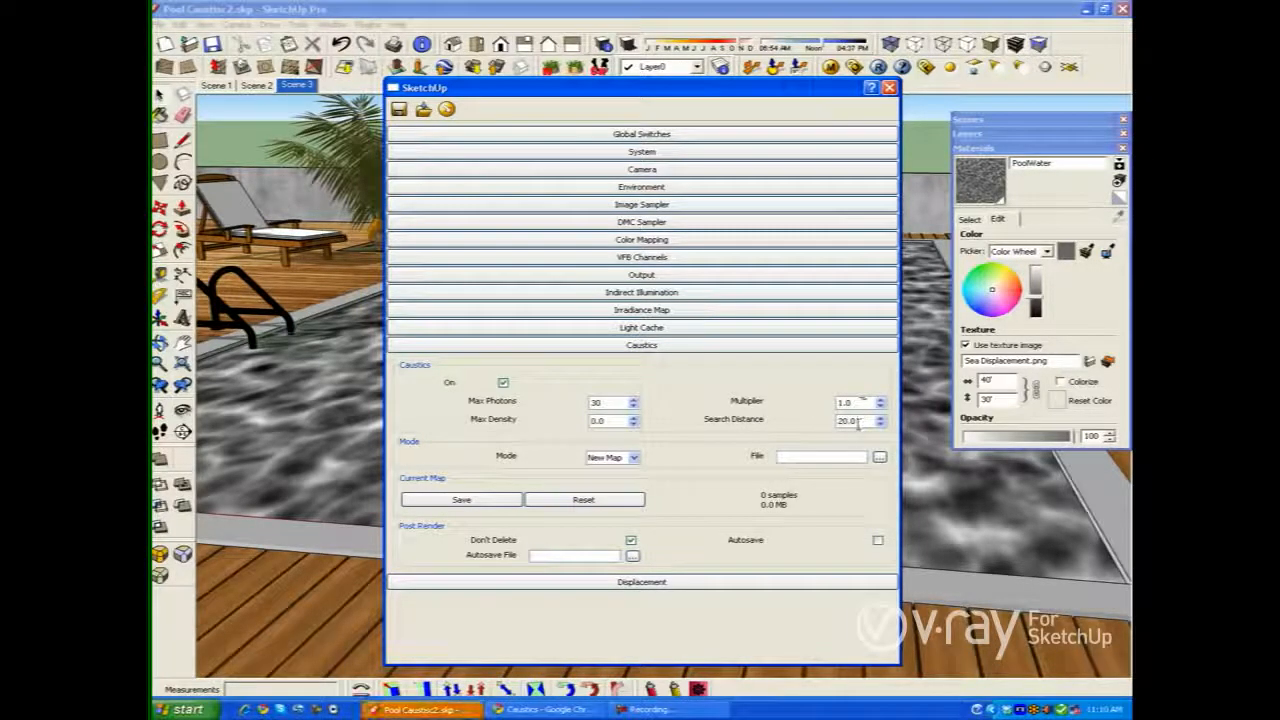
{"action": "mouse_move", "coordinate": [853, 422]}
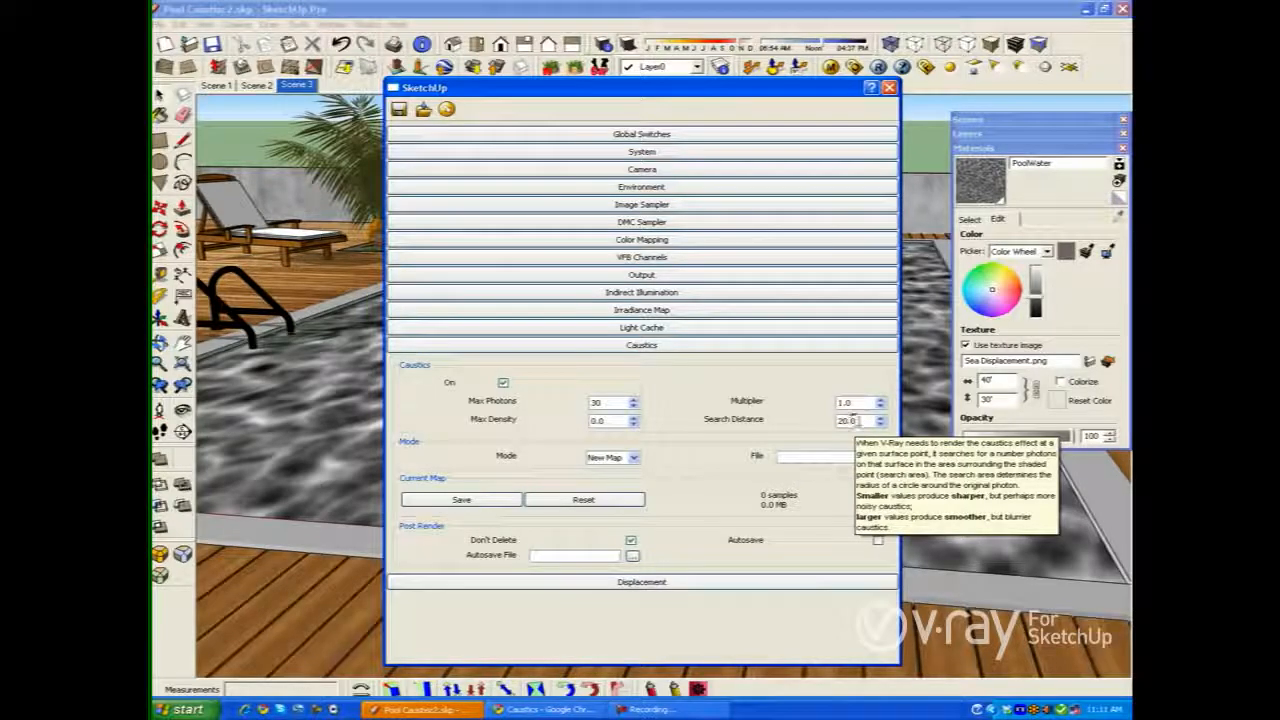
{"action": "double_click", "coordinate": [853, 421]}
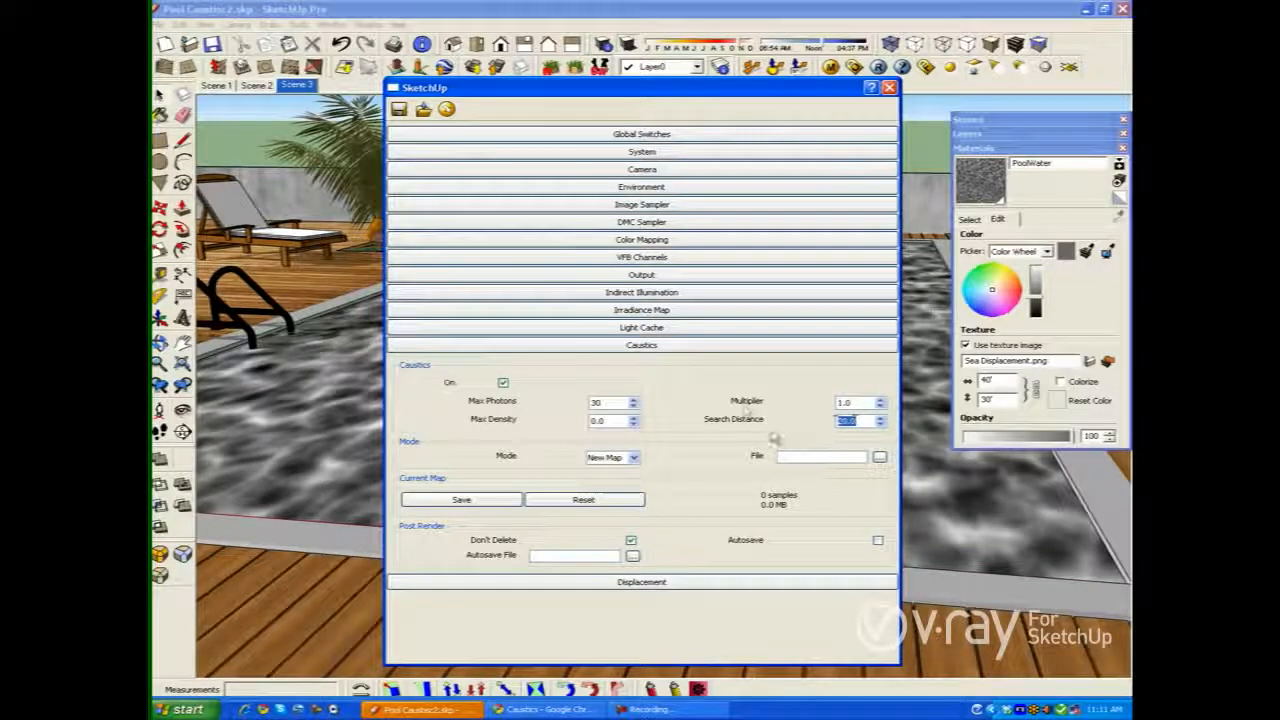
{"action": "left_click", "coordinate": [645, 346]}
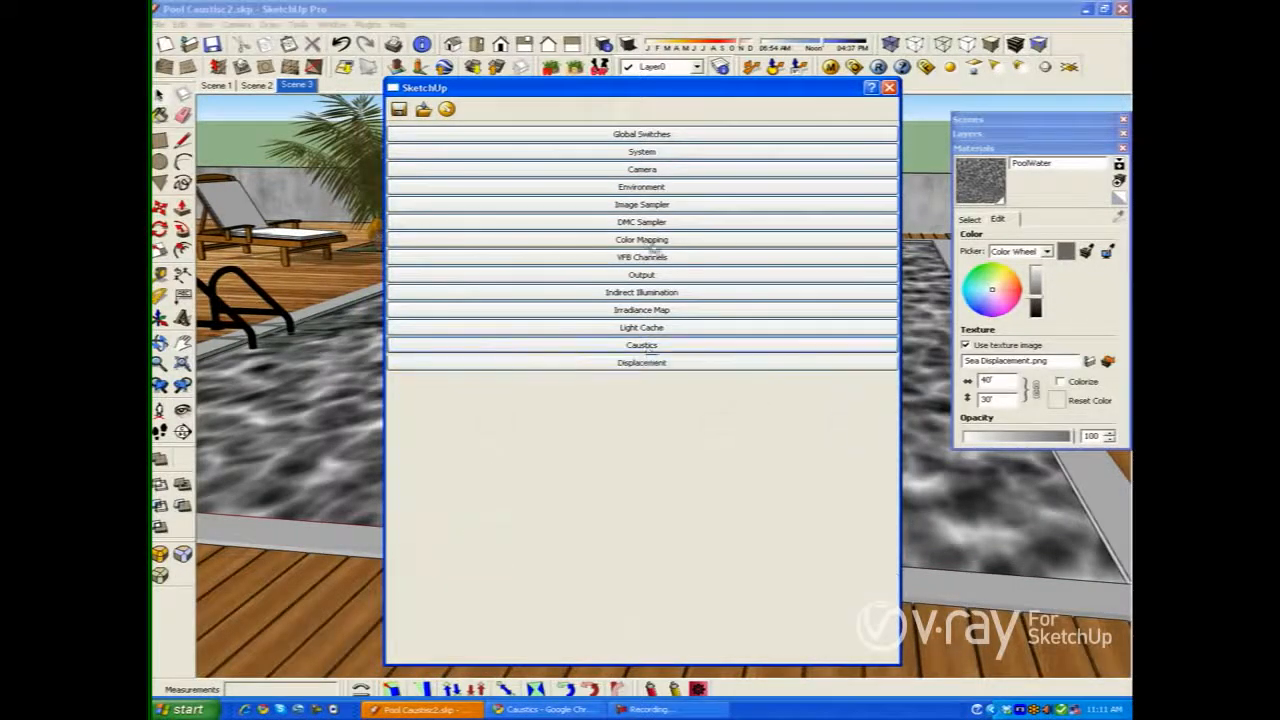
{"action": "left_click", "coordinate": [630, 191]}
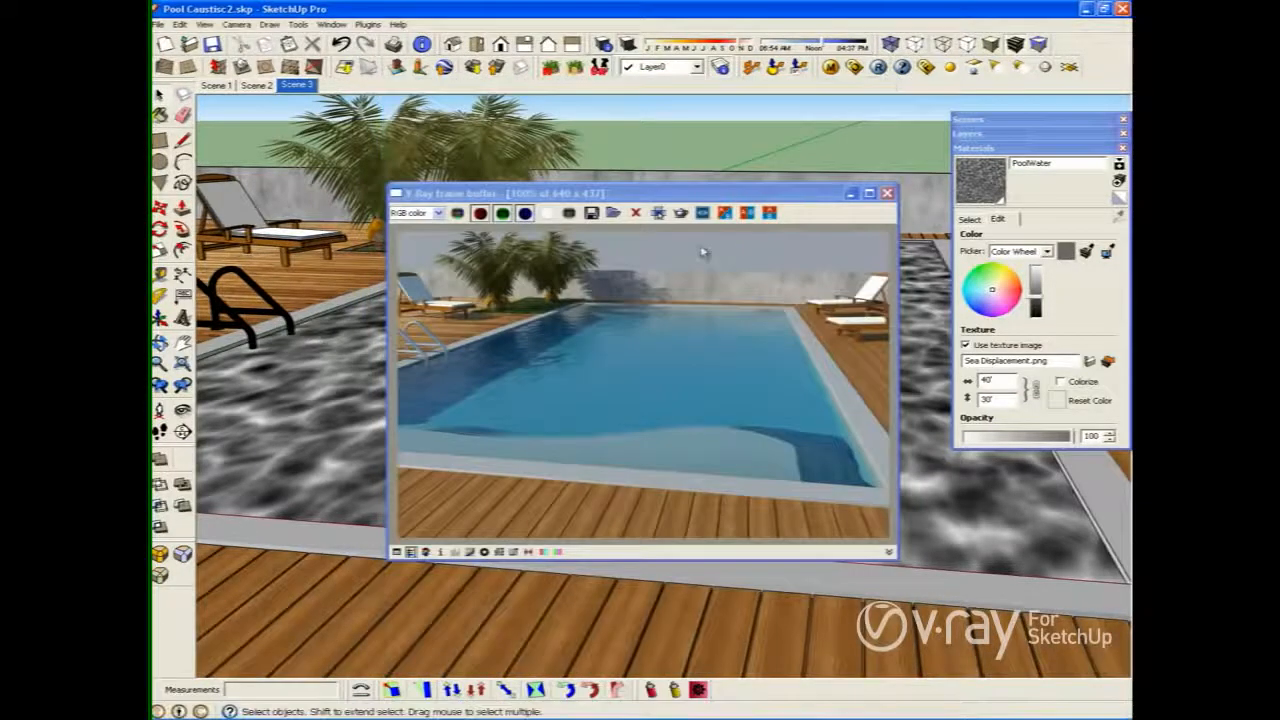
{"action": "left_click", "coordinate": [878, 68]}
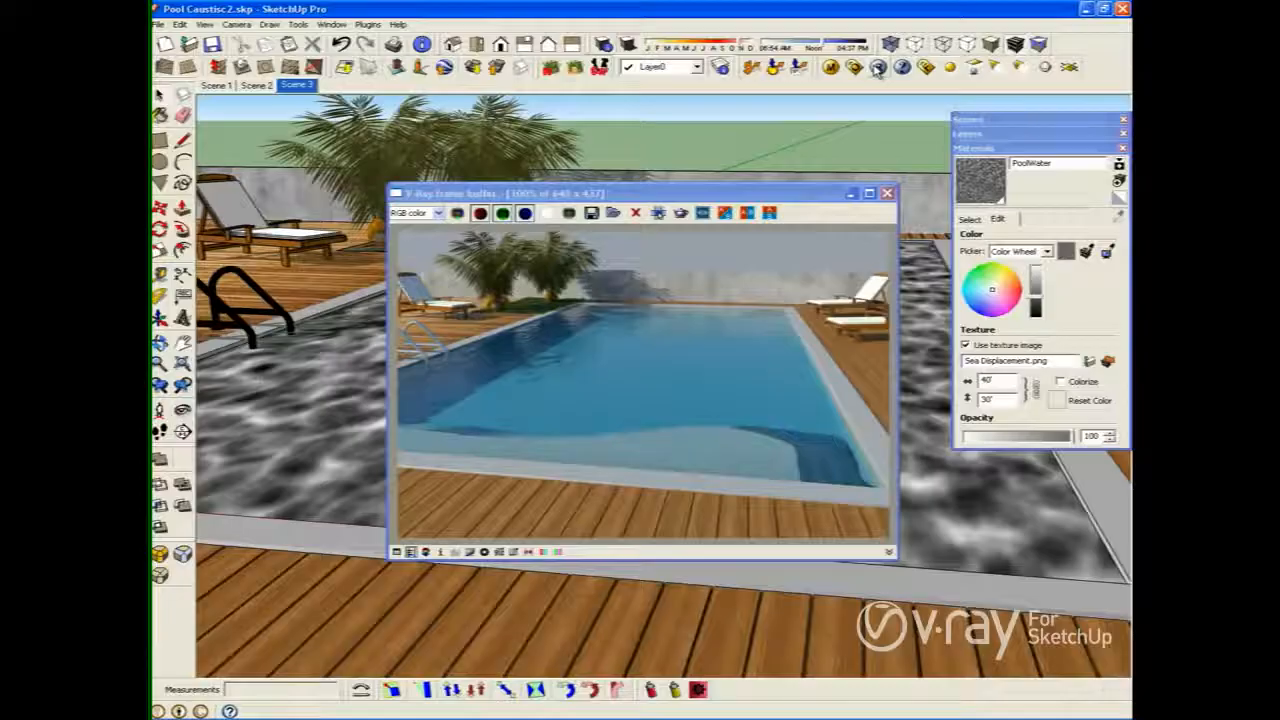
{"action": "left_click", "coordinate": [877, 67]}
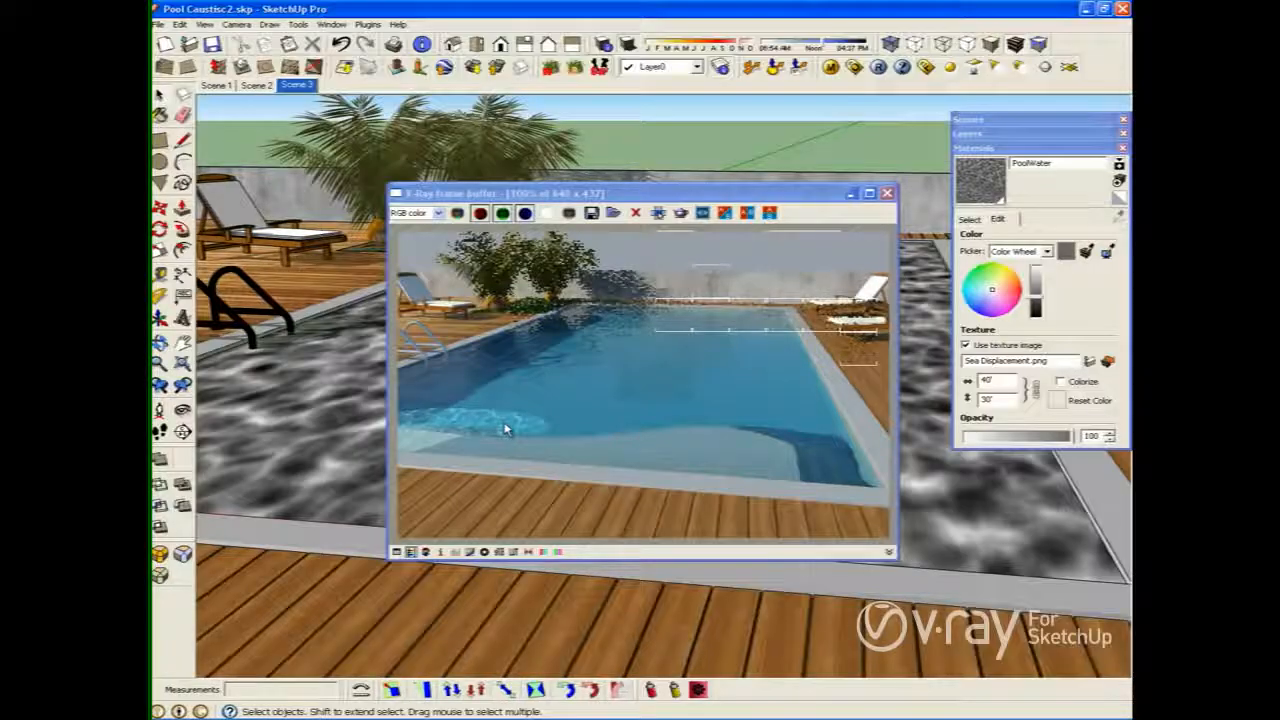
- Set the SunLight Photon Radius to 500 in the GI sky texture and re-render the pool scene
{"action": "left_click", "coordinate": [853, 67]}
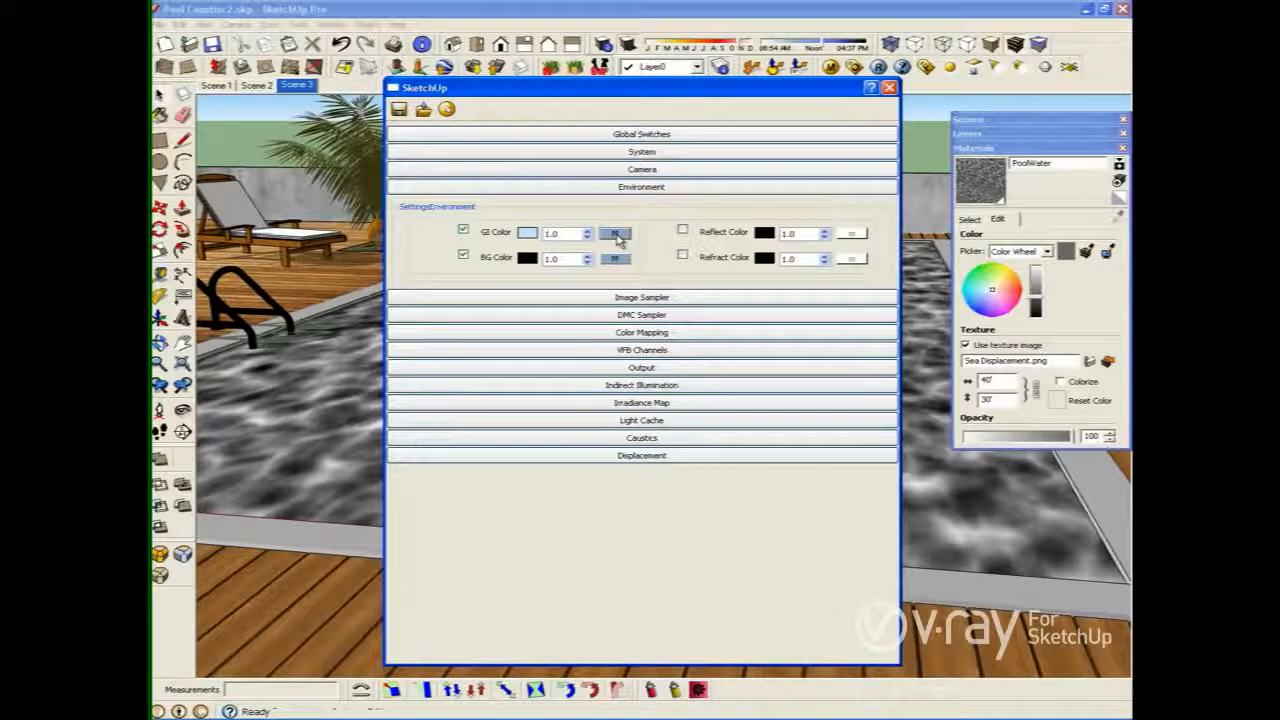
{"action": "left_click", "coordinate": [615, 234]}
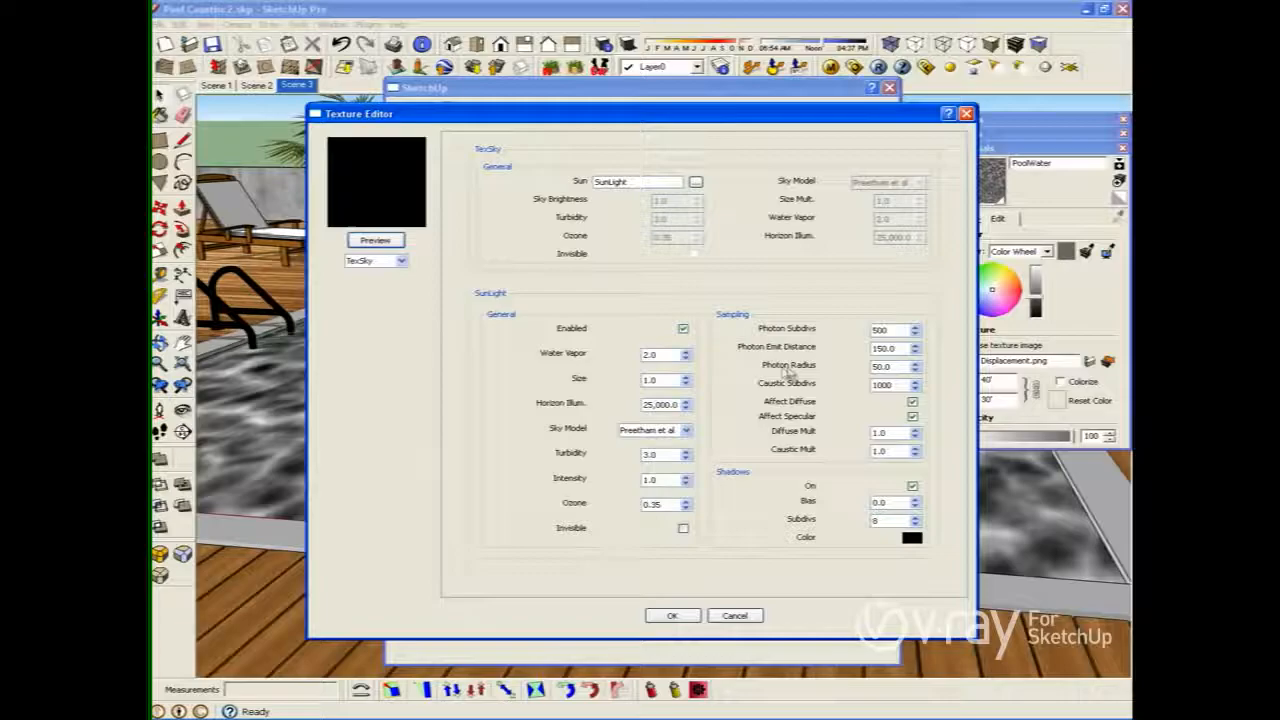
{"action": "left_click_drag", "start_coordinate": [896, 366], "coordinate": [863, 371]}
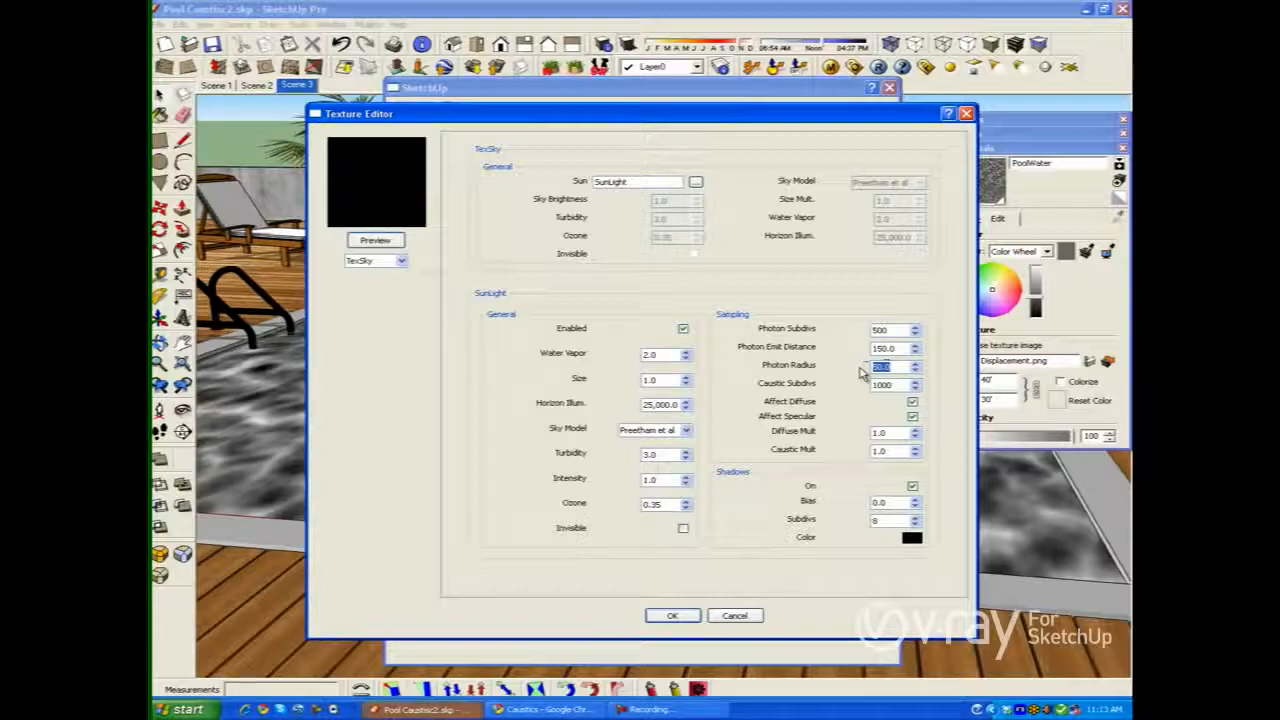
{"action": "type", "text": "500"}
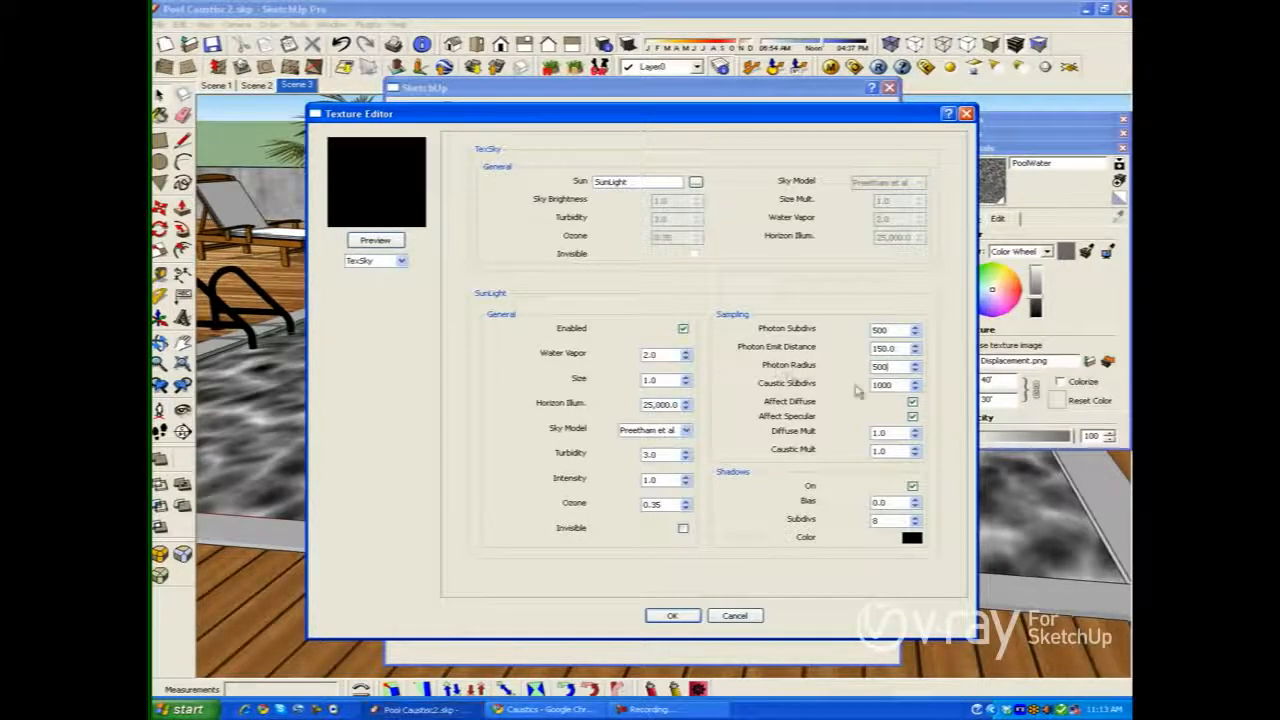
{"action": "left_click_drag", "start_coordinate": [888, 368], "coordinate": [873, 372]}
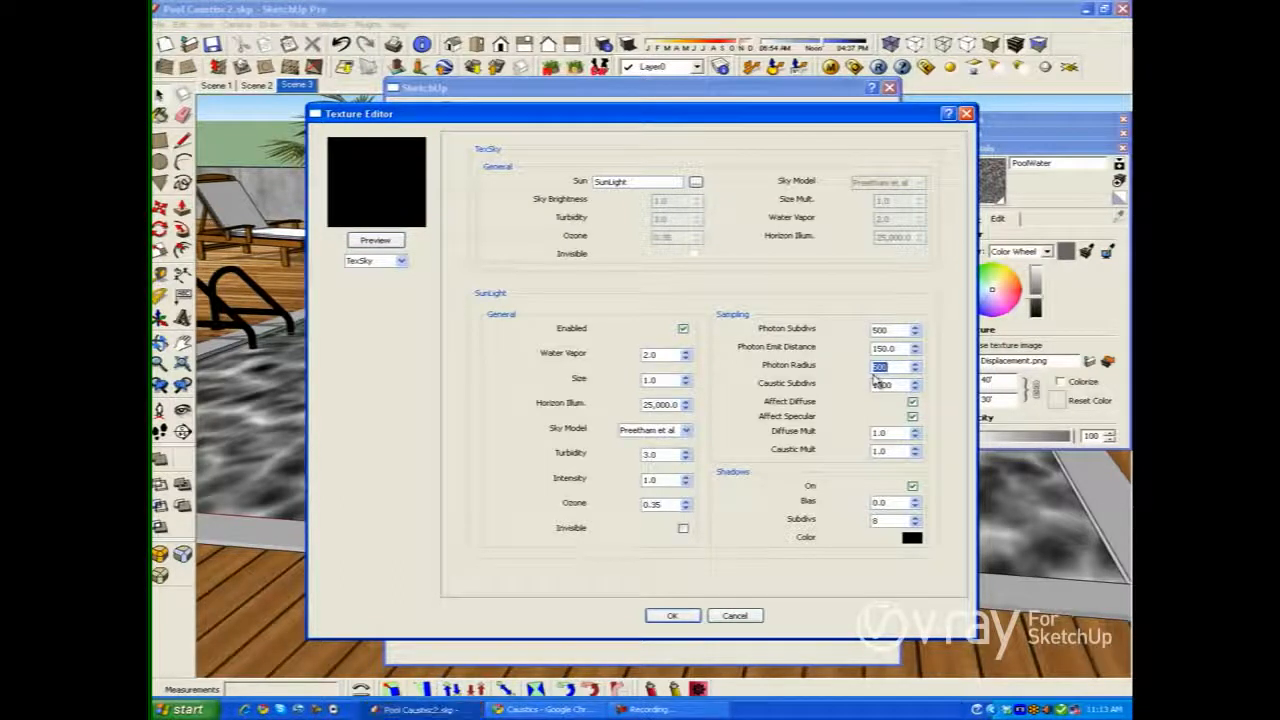
{"action": "left_click", "coordinate": [672, 615]}
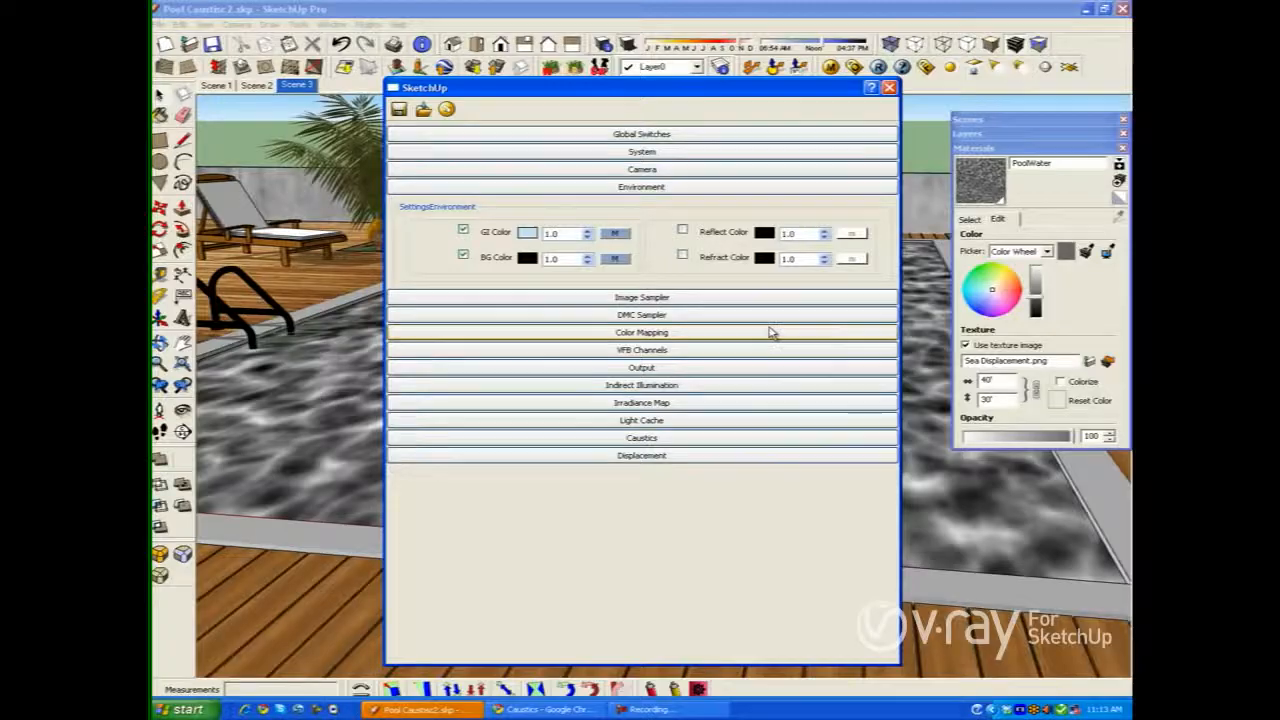
{"action": "left_click", "coordinate": [878, 66]}
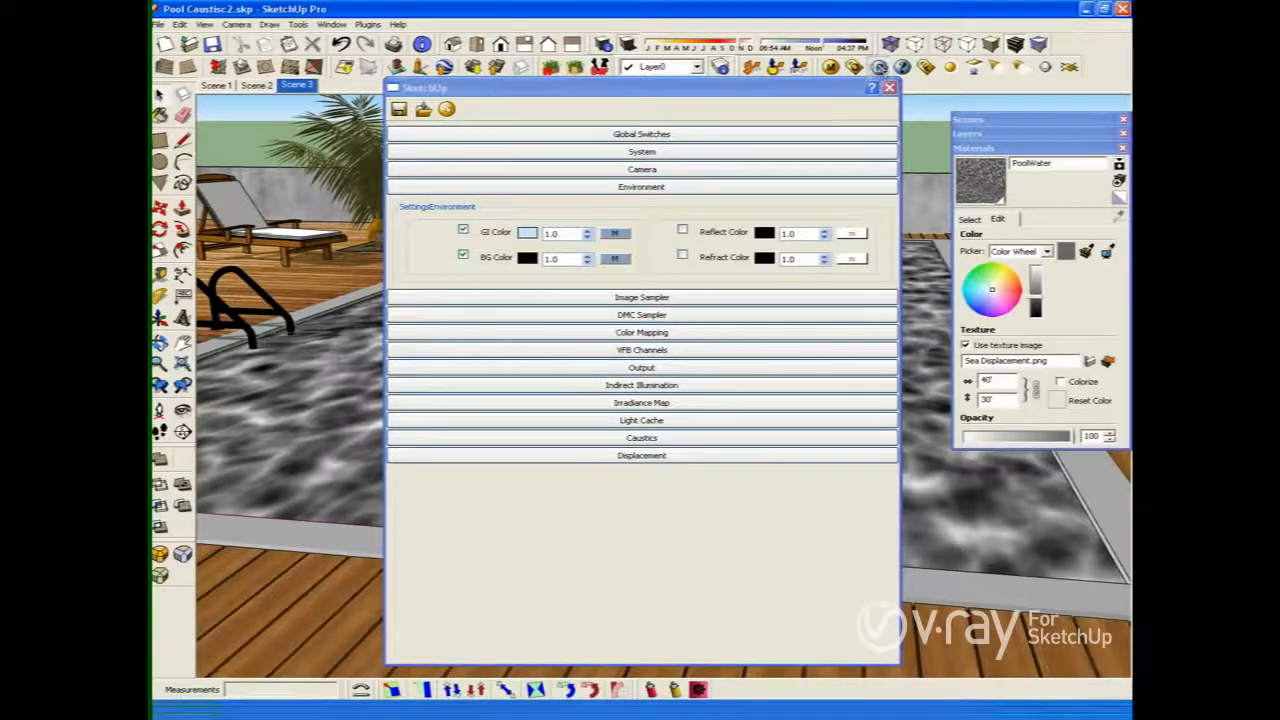
{"action": "left_click", "coordinate": [877, 66]}
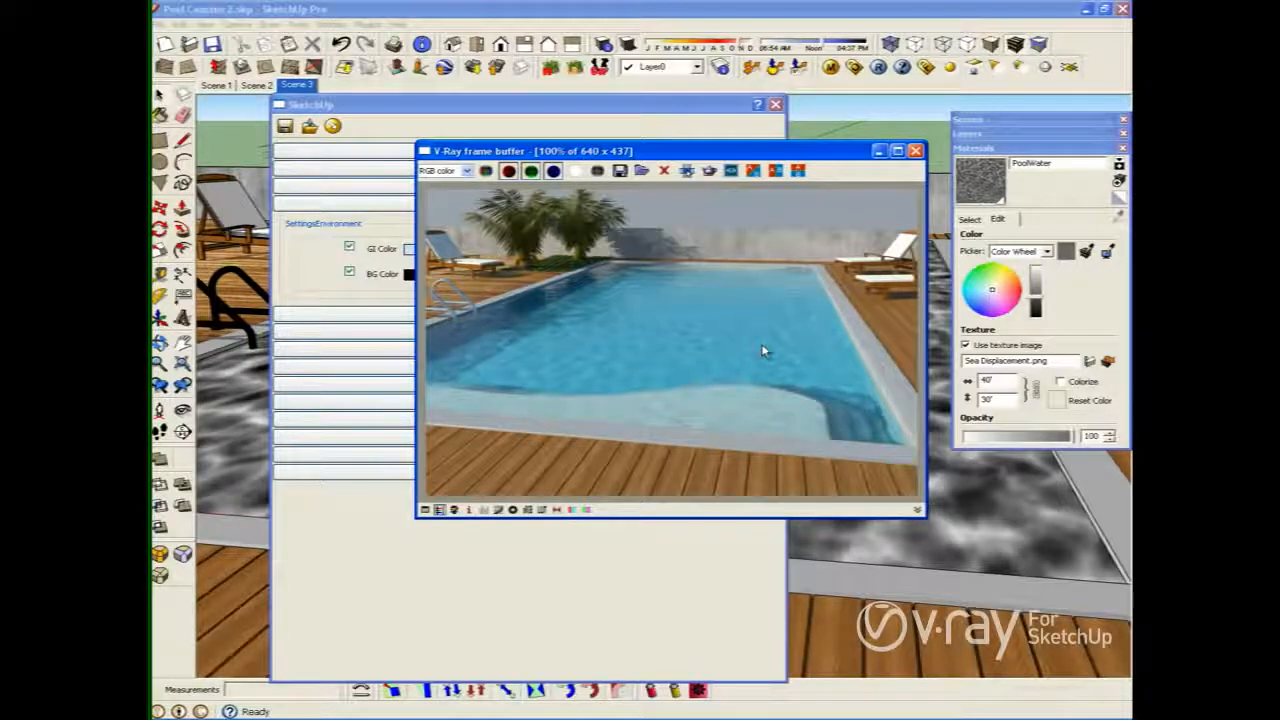
- Set the caustics Search Distance to 3 and Max Photons to 100 in the render options
{"action": "left_click", "coordinate": [340, 268]}
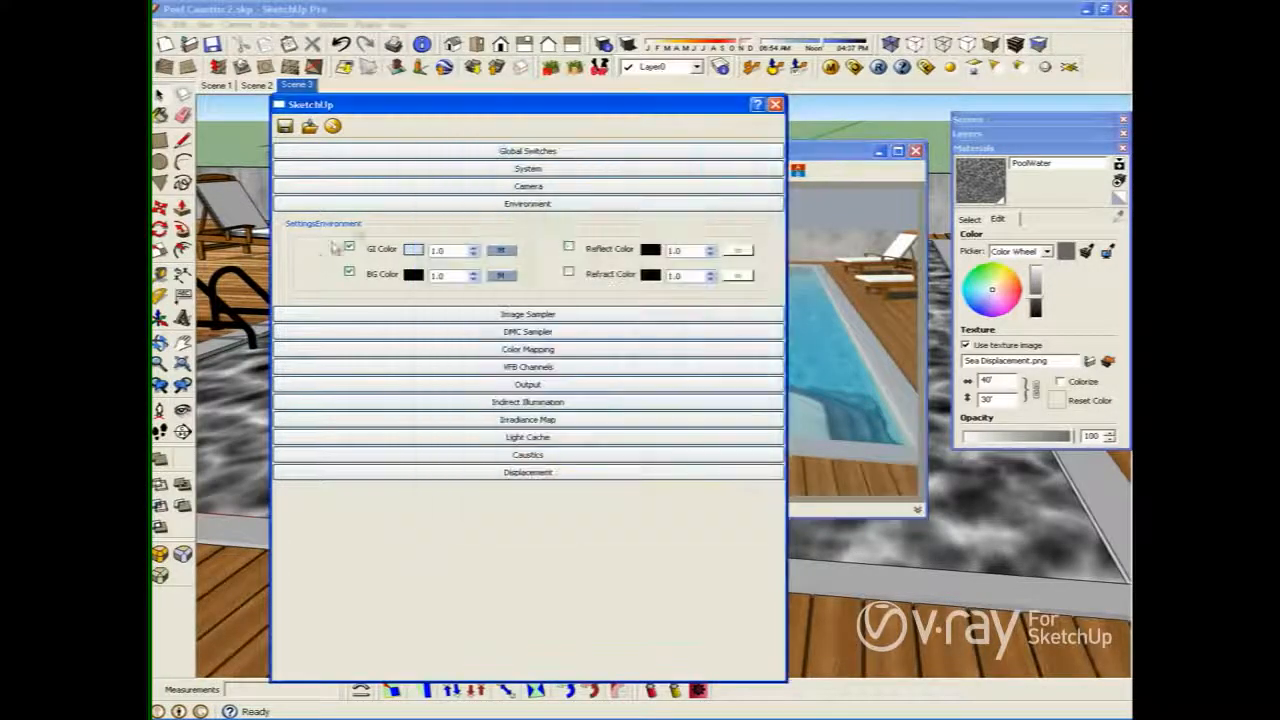
{"action": "left_click", "coordinate": [400, 204]}
{"action": "left_click", "coordinate": [538, 362]}
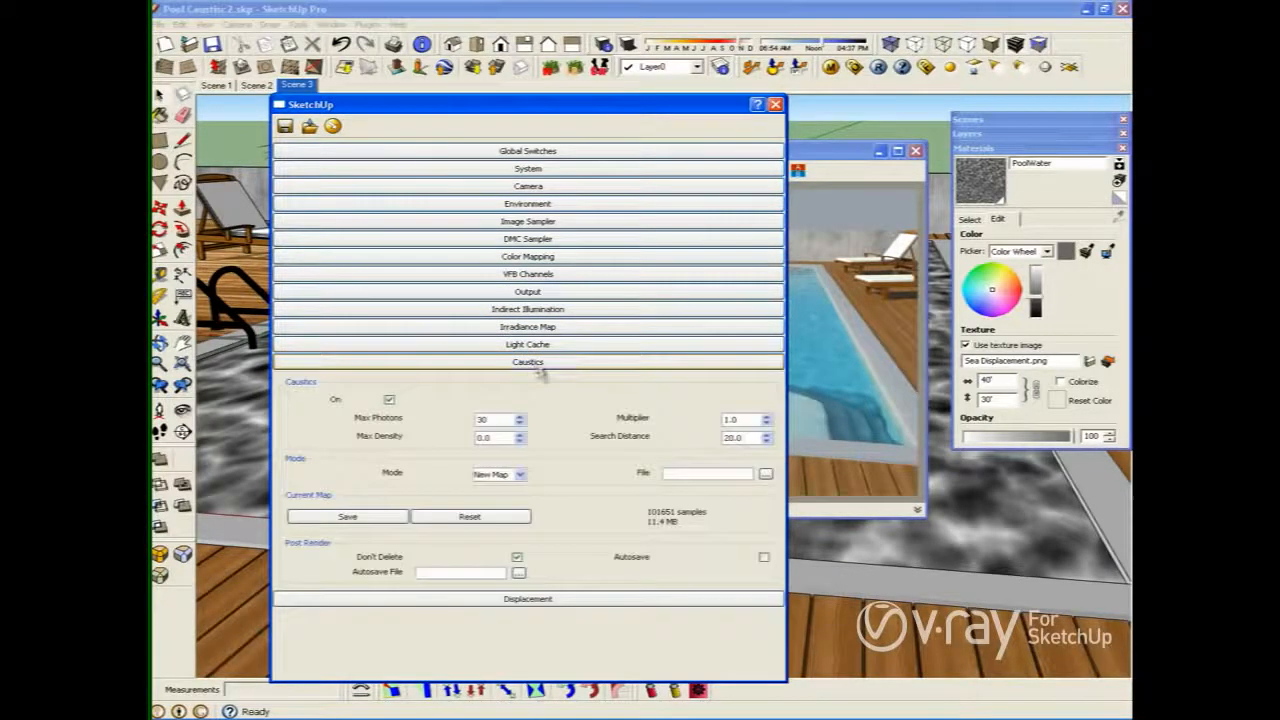
{"action": "left_click_drag", "start_coordinate": [752, 438], "coordinate": [688, 444]}
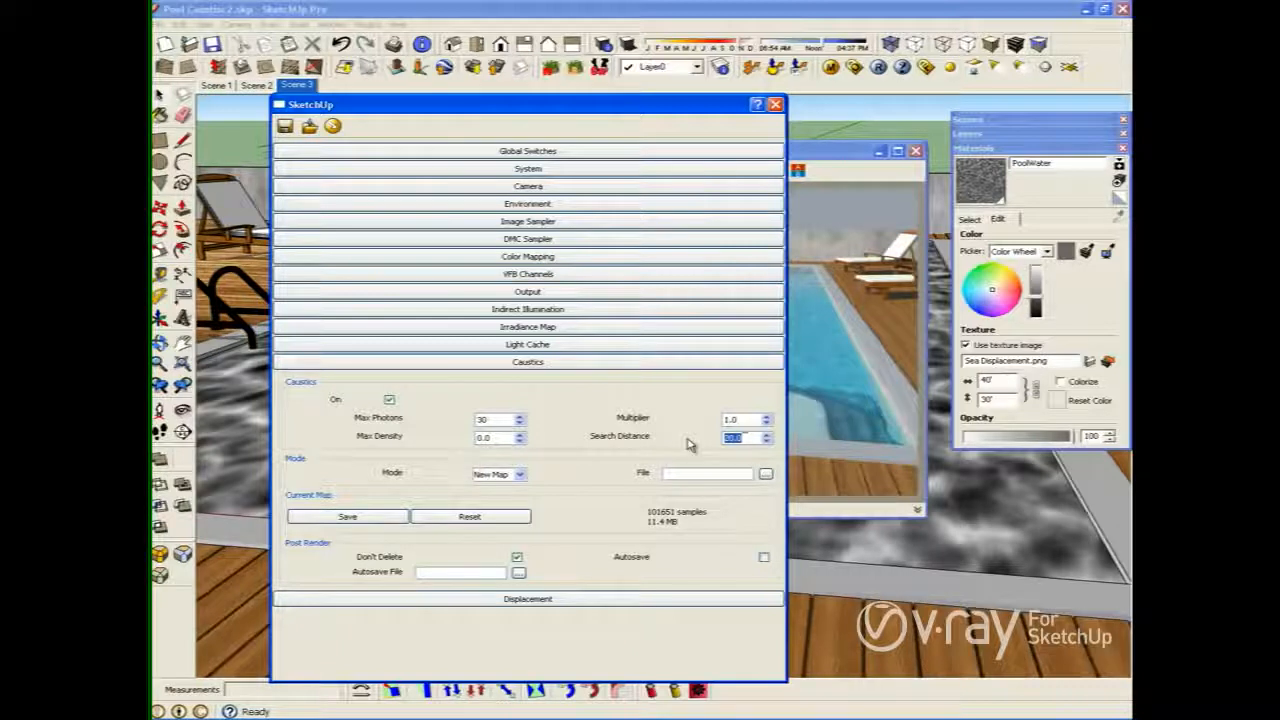
{"action": "type", "text": "3"}
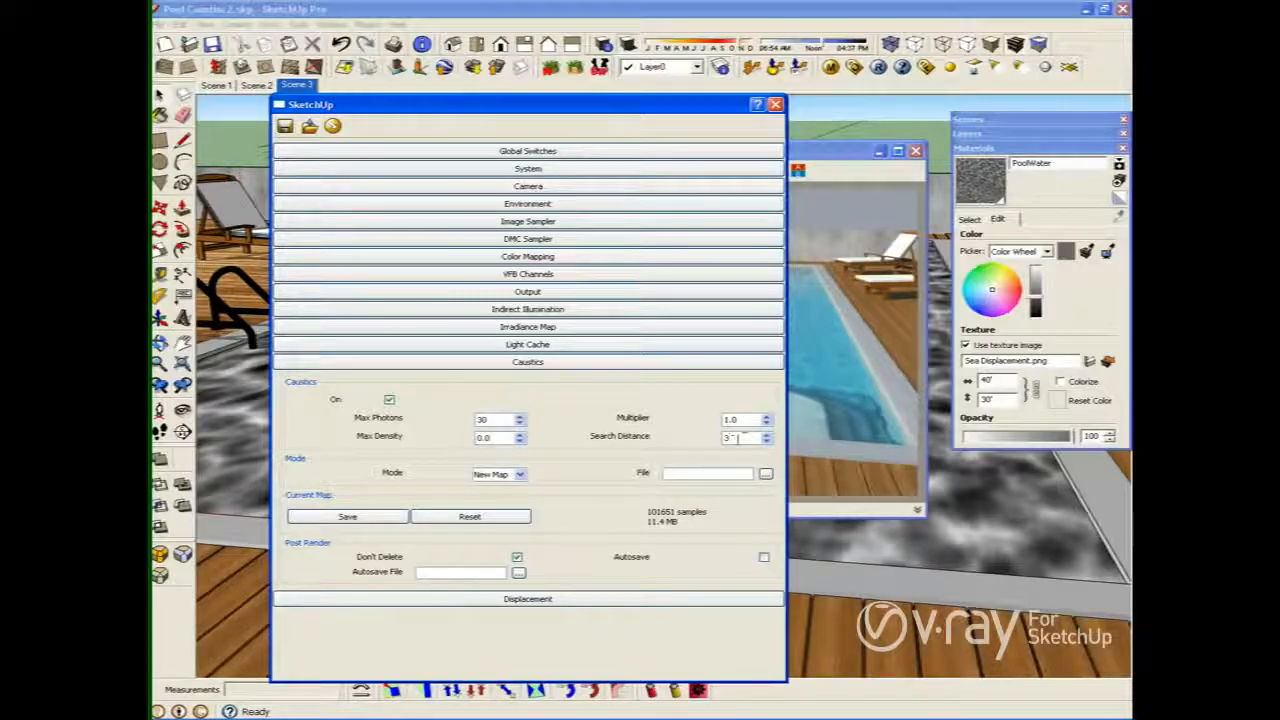
{"action": "mouse_move", "coordinate": [731, 439]}
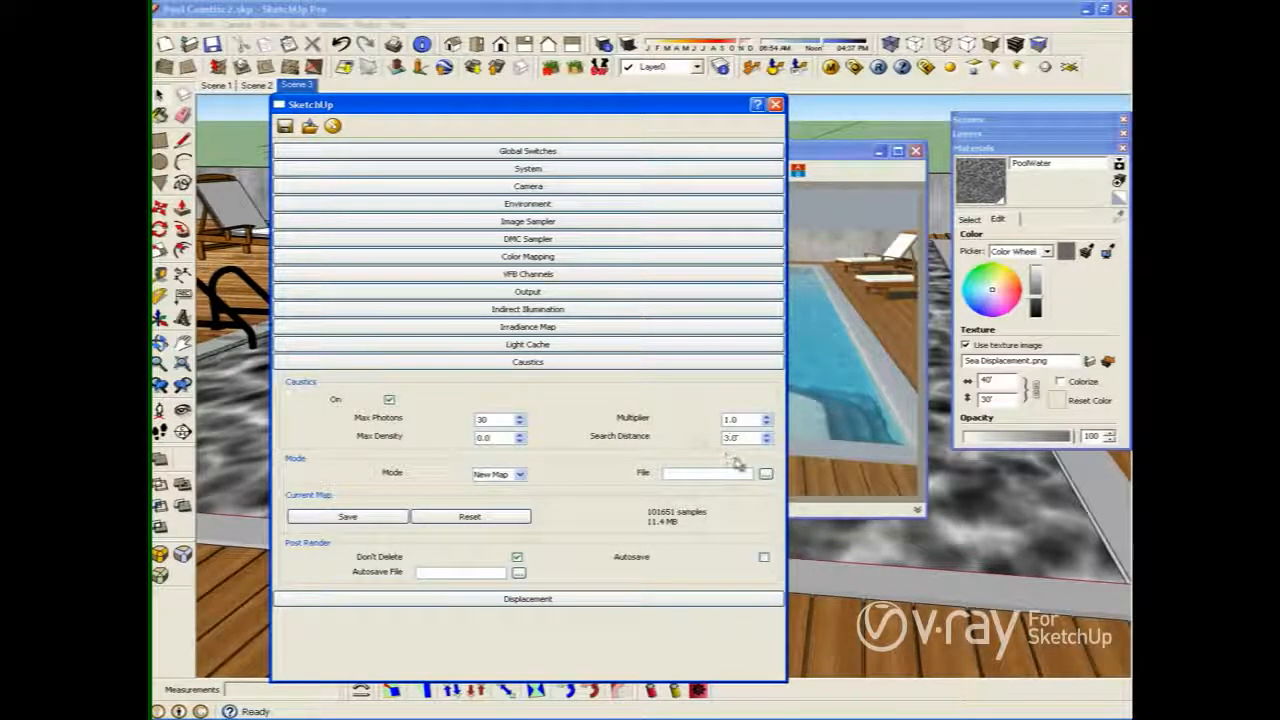
{"action": "left_click_drag", "start_coordinate": [490, 420], "coordinate": [440, 422]}
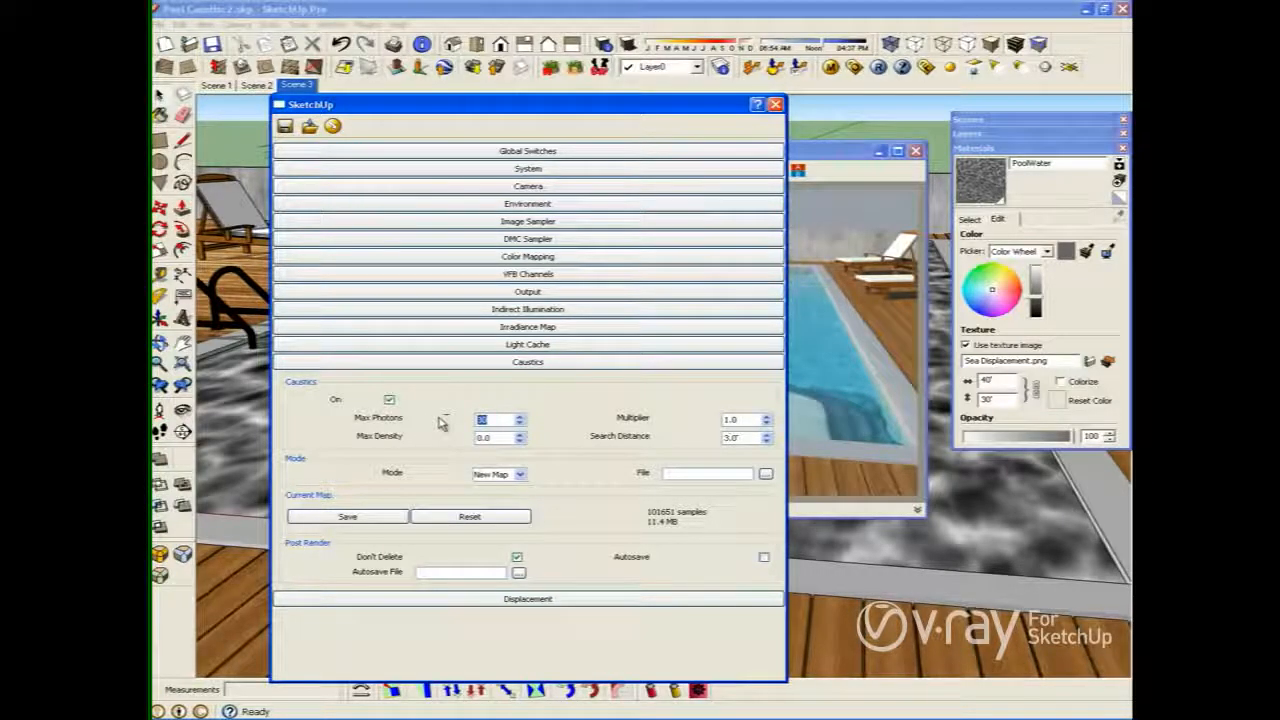
{"action": "type", "text": "100"}
- Move the options and frame buffer windows apart to view the render, and set the caustics Multiplier to 1.5
{"action": "double_click", "coordinate": [740, 420]}
{"action": "left_click_drag", "start_coordinate": [640, 112], "coordinate": [536, 116]}
{"action": "left_click_drag", "start_coordinate": [821, 147], "coordinate": [863, 144]}
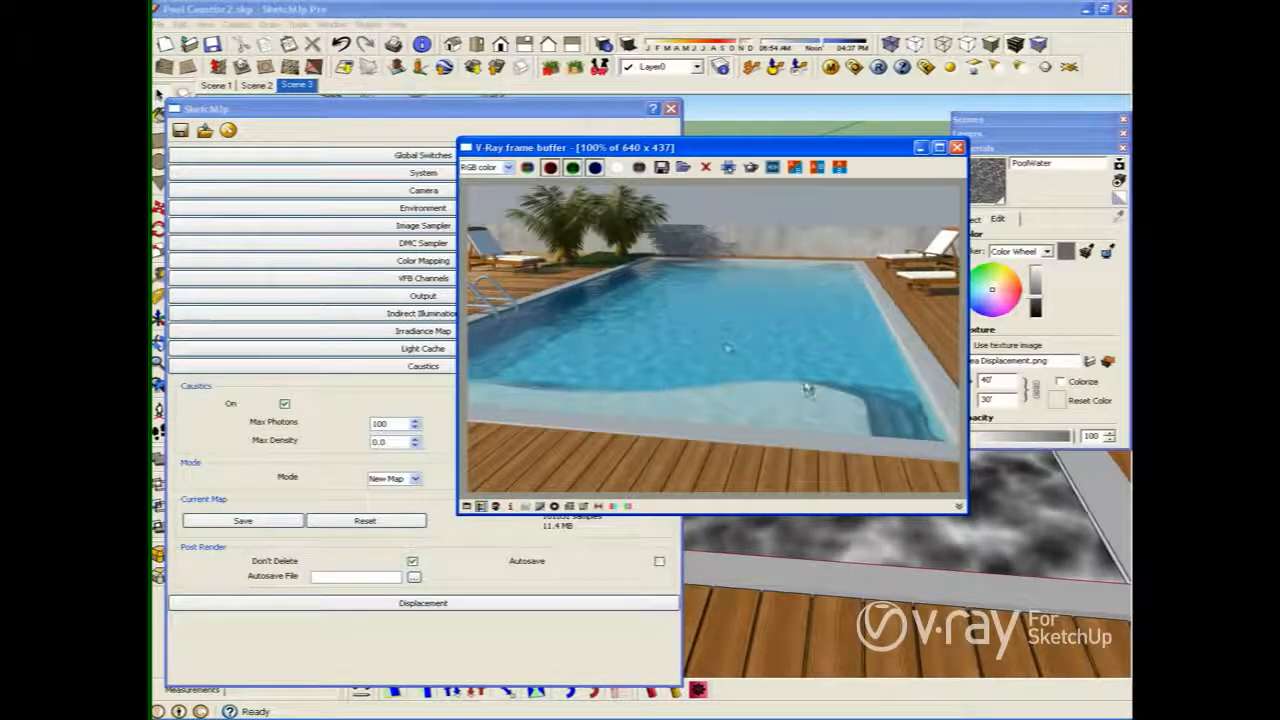
{"action": "left_click", "coordinate": [495, 108]}
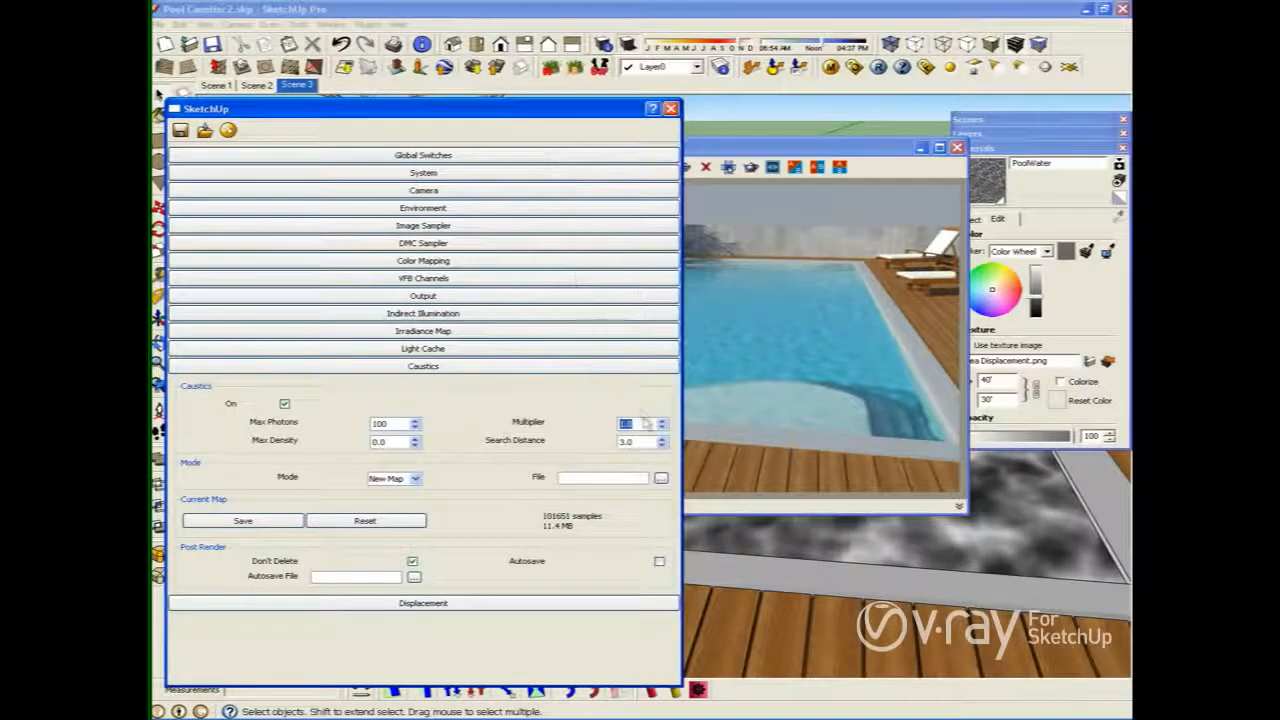
{"action": "type", "text": "1.1"}
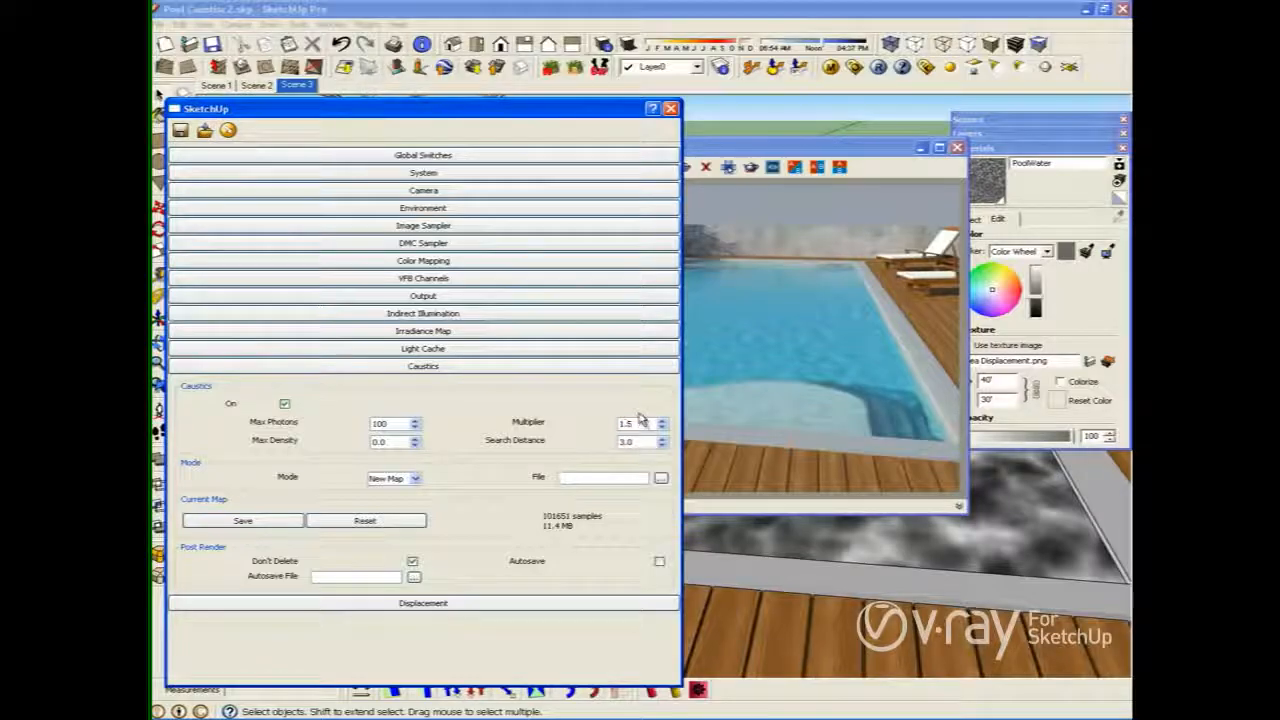
- Set the SunLight Caustic Subdivs to 6000 in the GI sky texture, accept it and recheck the entry
{"action": "left_click", "coordinate": [437, 367]}
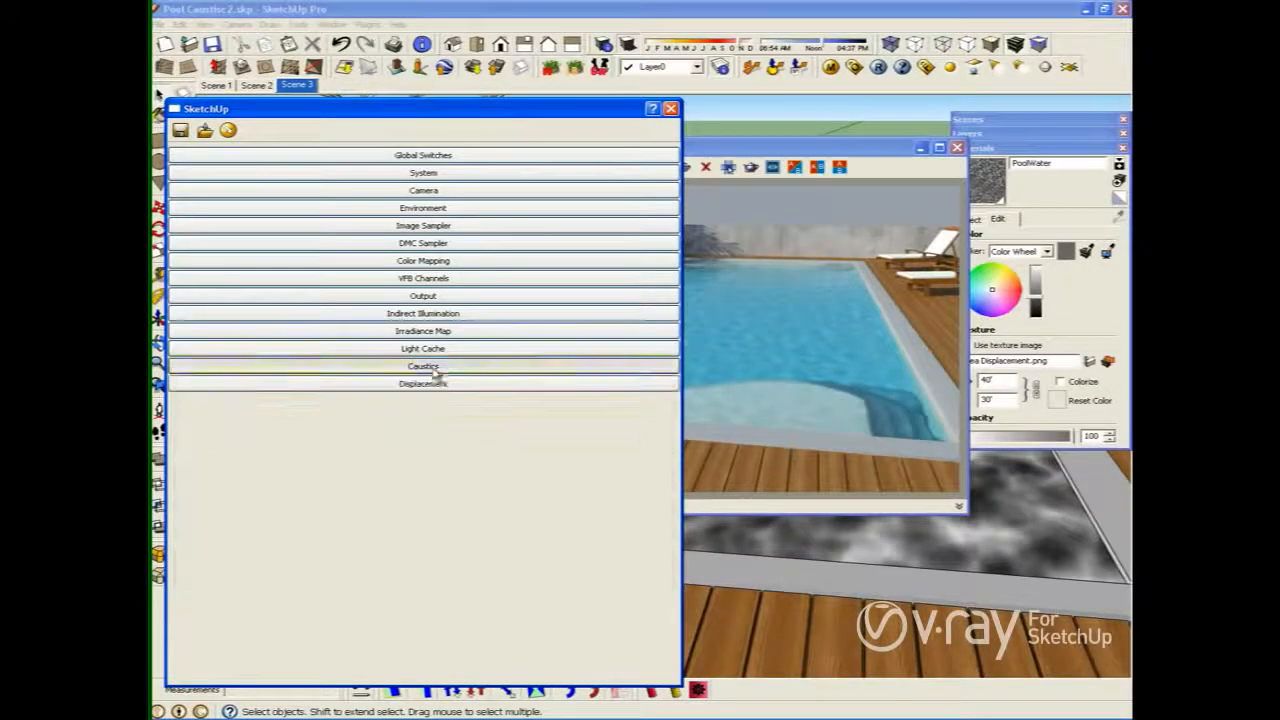
{"action": "left_click", "coordinate": [437, 208]}
{"action": "left_click", "coordinate": [403, 278]}
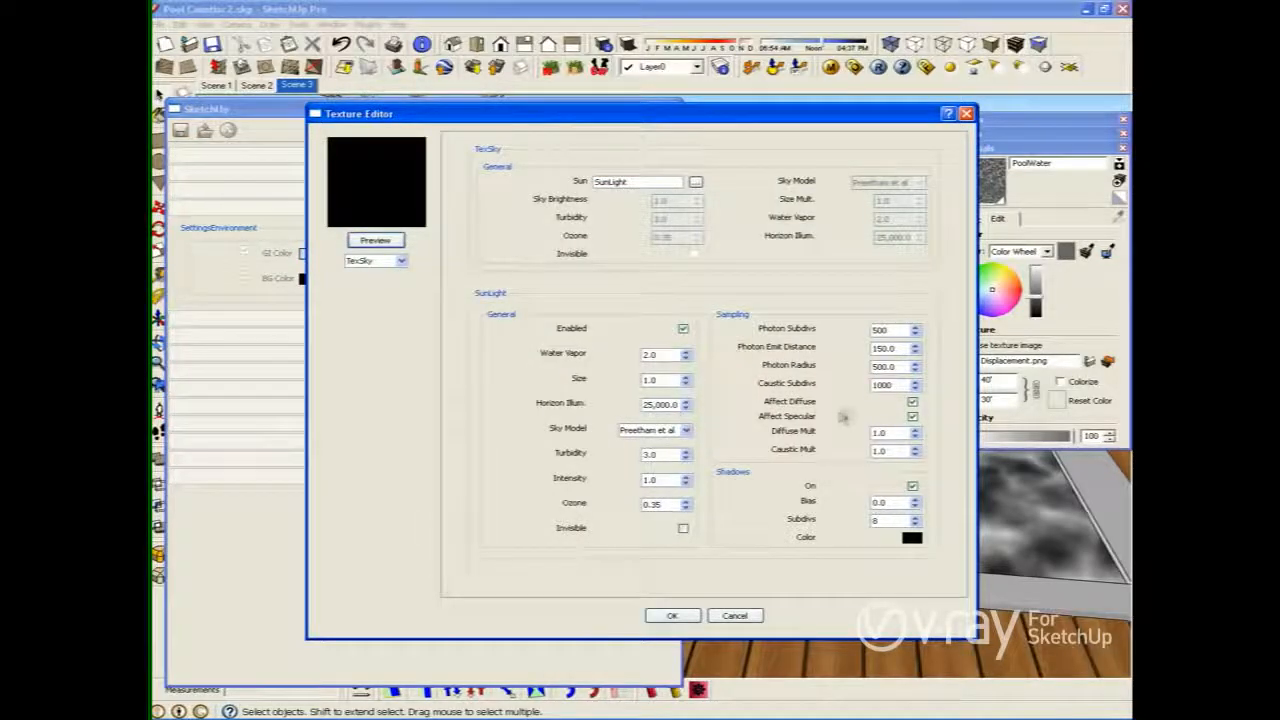
{"action": "left_click", "coordinate": [877, 385]}
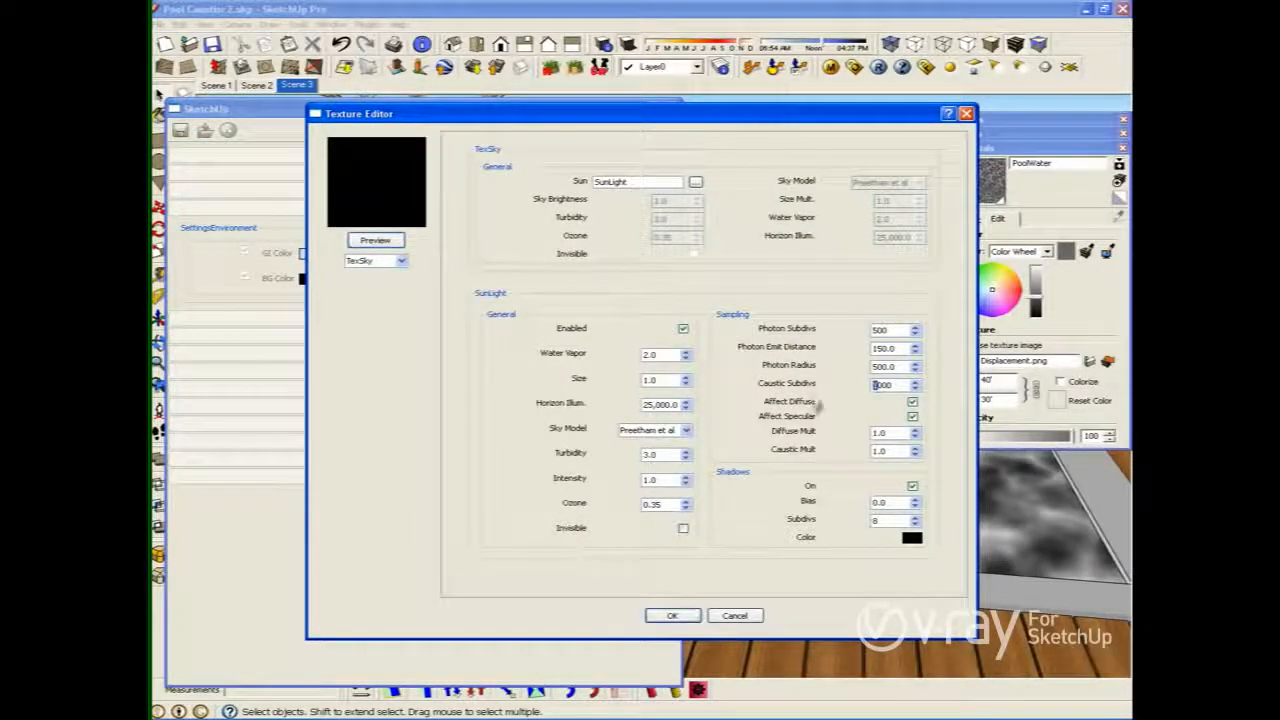
{"action": "type", "text": "8"}
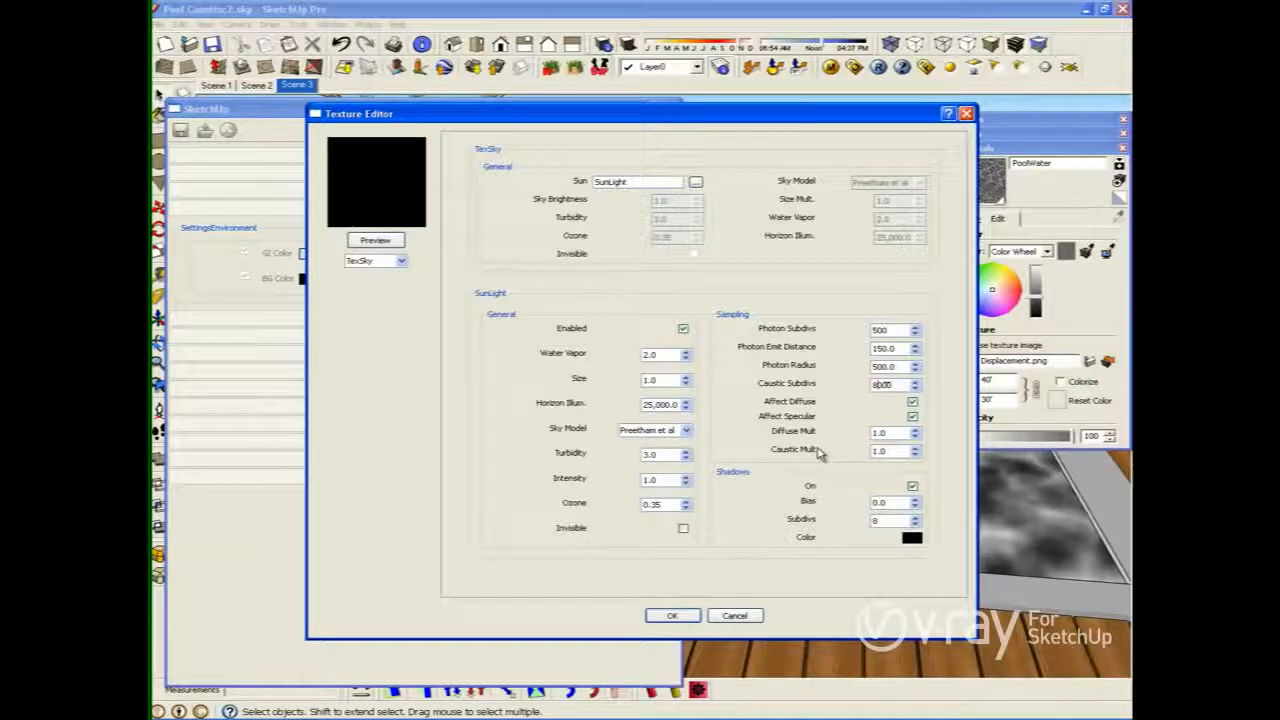
{"action": "left_click", "coordinate": [676, 616]}
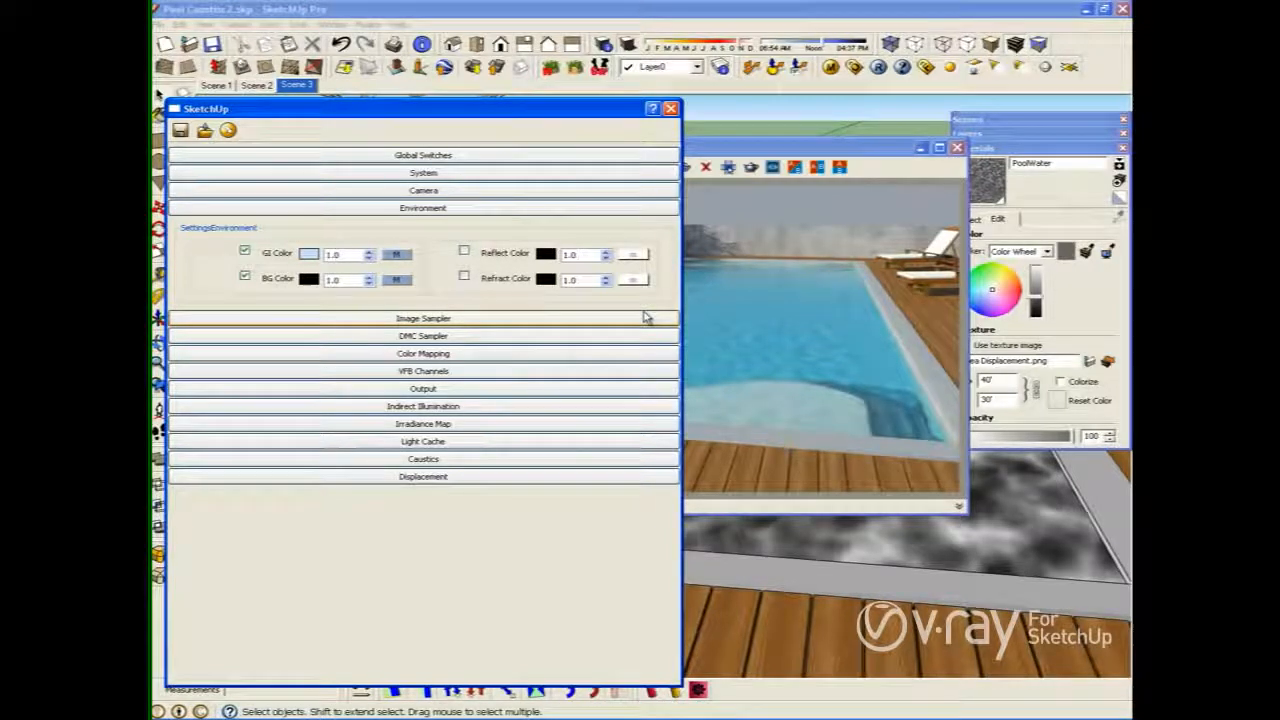
{"action": "left_click", "coordinate": [396, 254]}
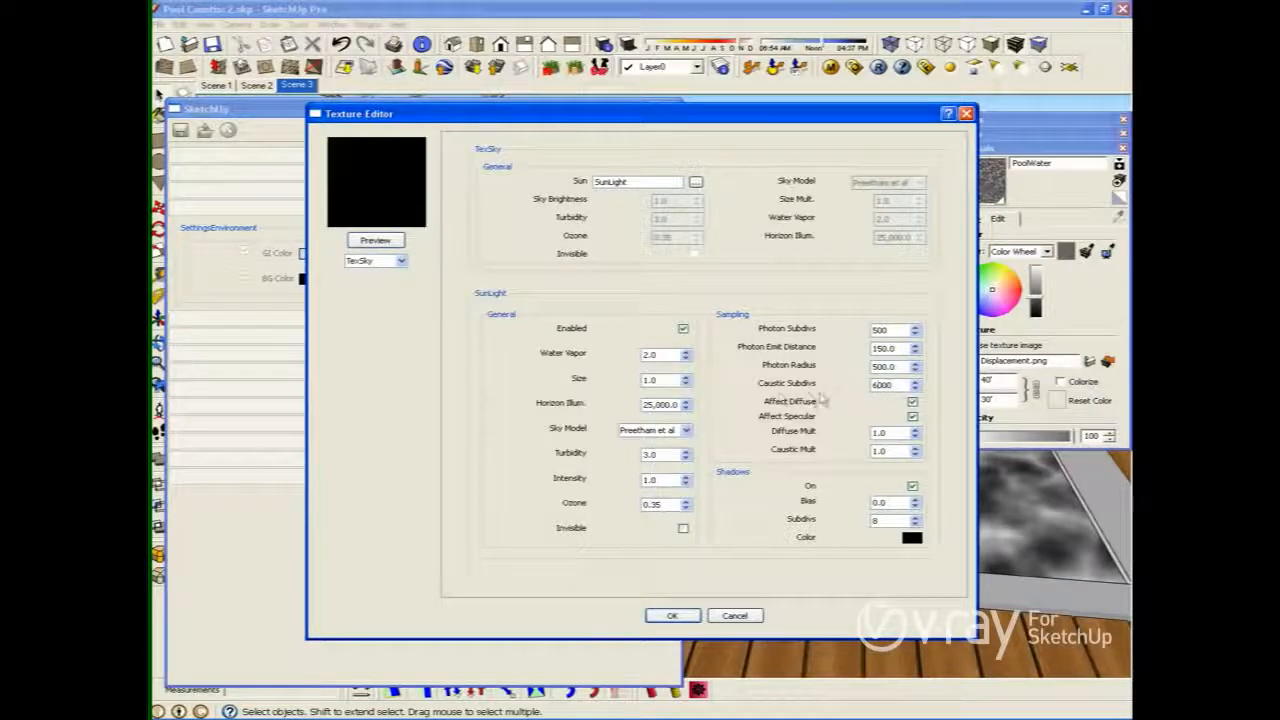
{"action": "left_click", "coordinate": [674, 615]}
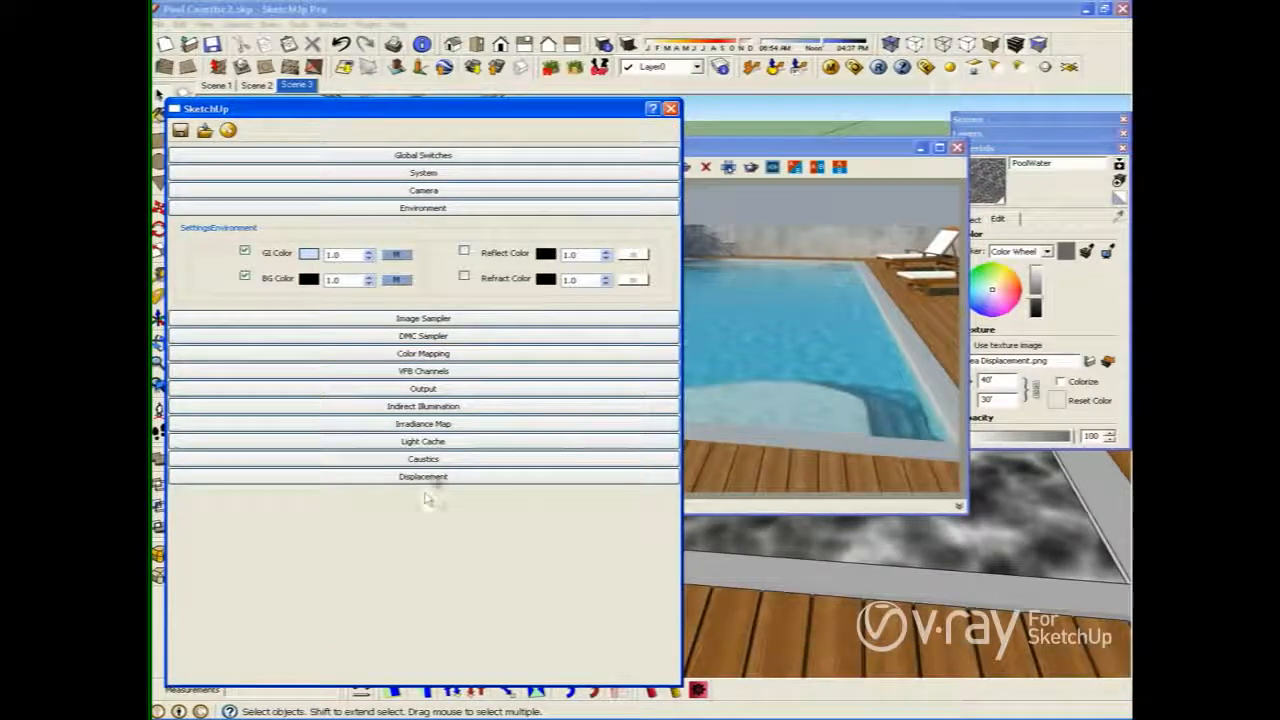
- Recheck the caustics settings in the render options and inspect the pool water up close in the current render
{"action": "left_click", "coordinate": [490, 459]}
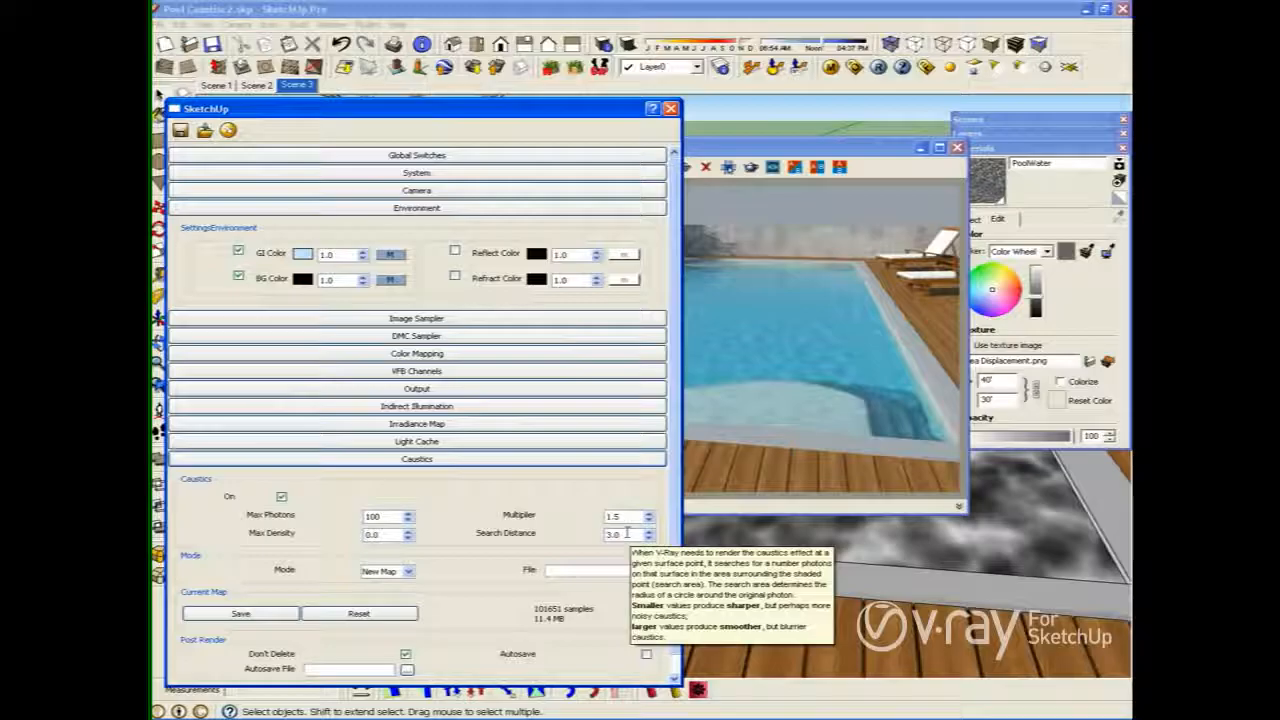
{"action": "left_click_drag", "start_coordinate": [862, 149], "coordinate": [891, 145]}
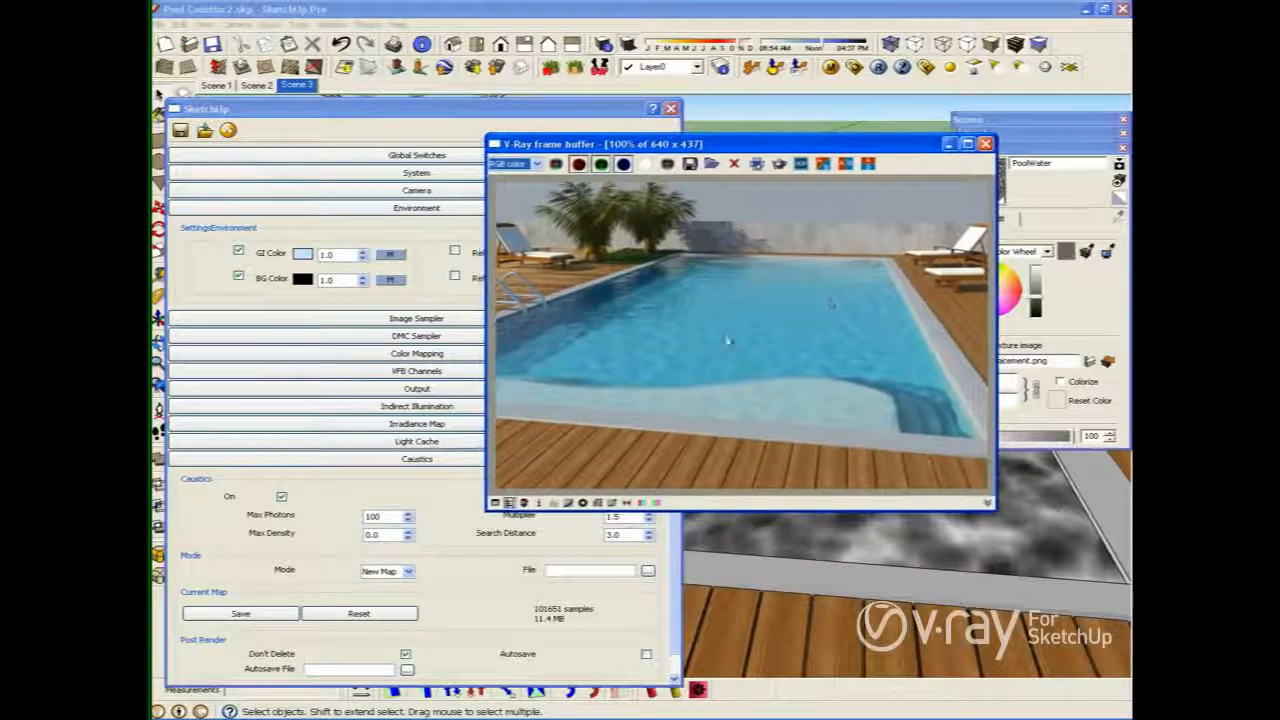
{"action": "scroll", "coordinate": [736, 359], "scroll_direction": "up", "scroll_amount": 3}
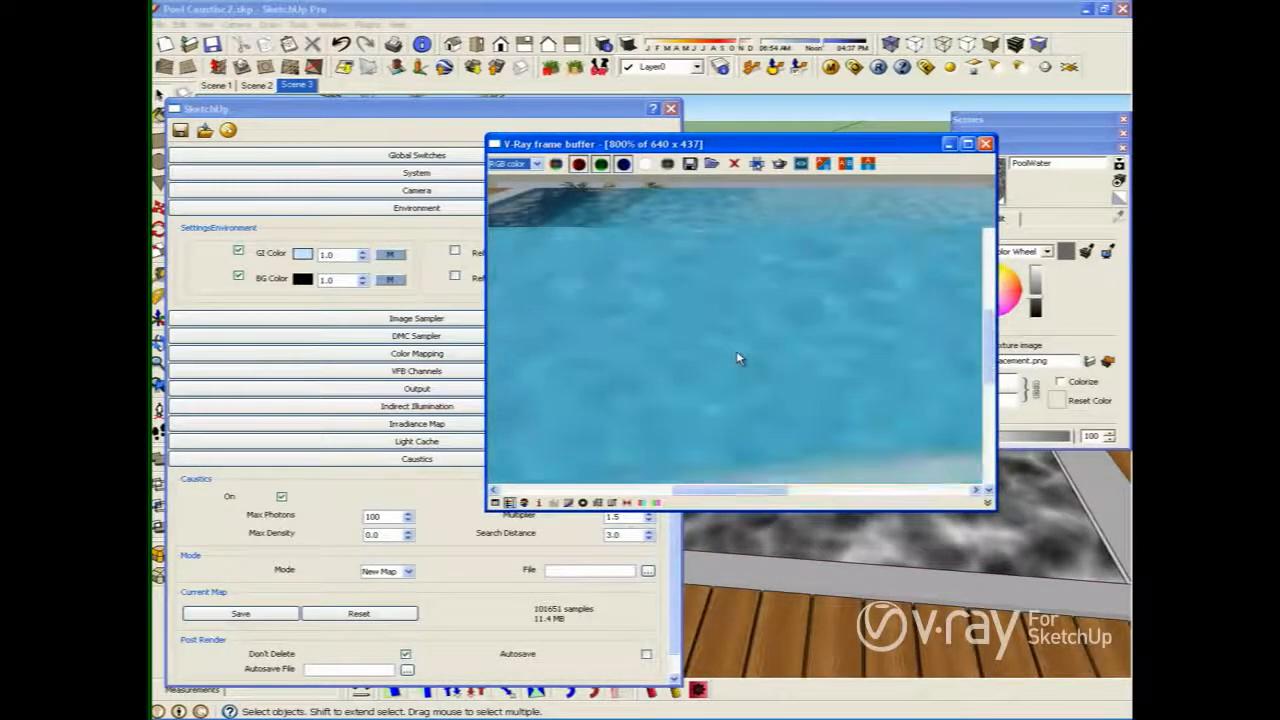
{"action": "scroll", "coordinate": [736, 359], "scroll_direction": "down", "scroll_amount": 3}
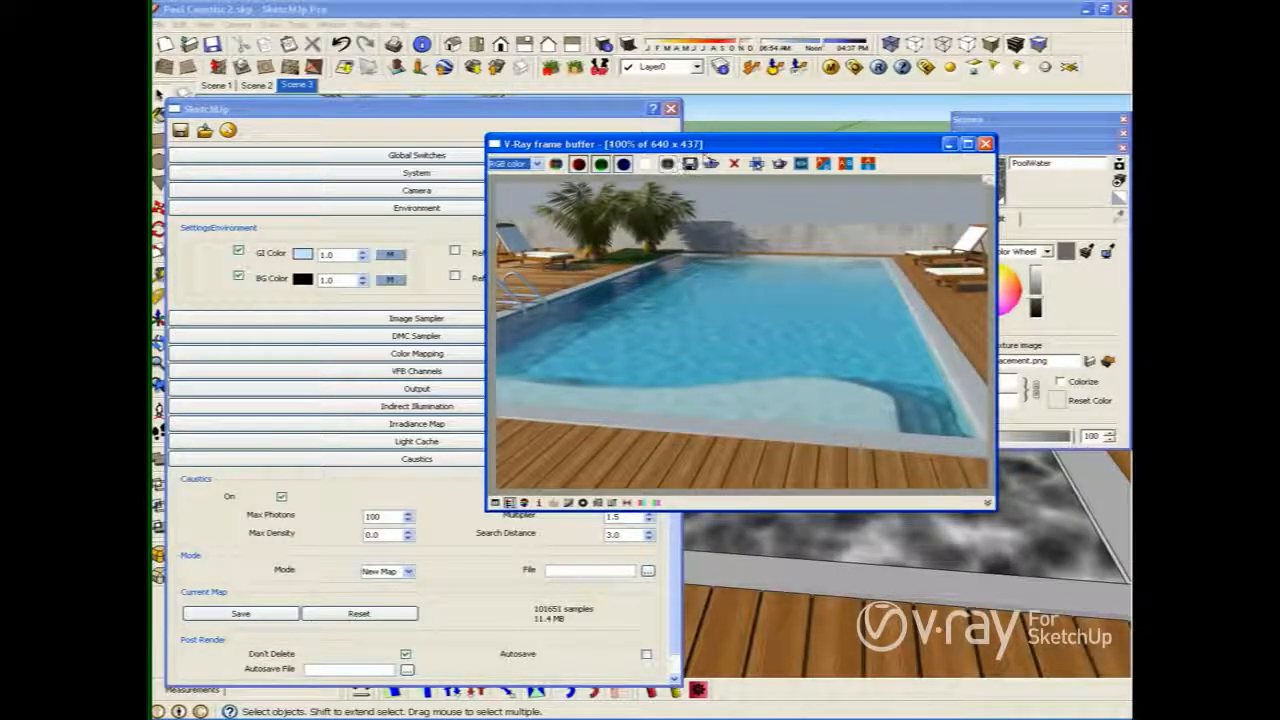
{"action": "left_click_drag", "start_coordinate": [720, 147], "coordinate": [760, 147]}
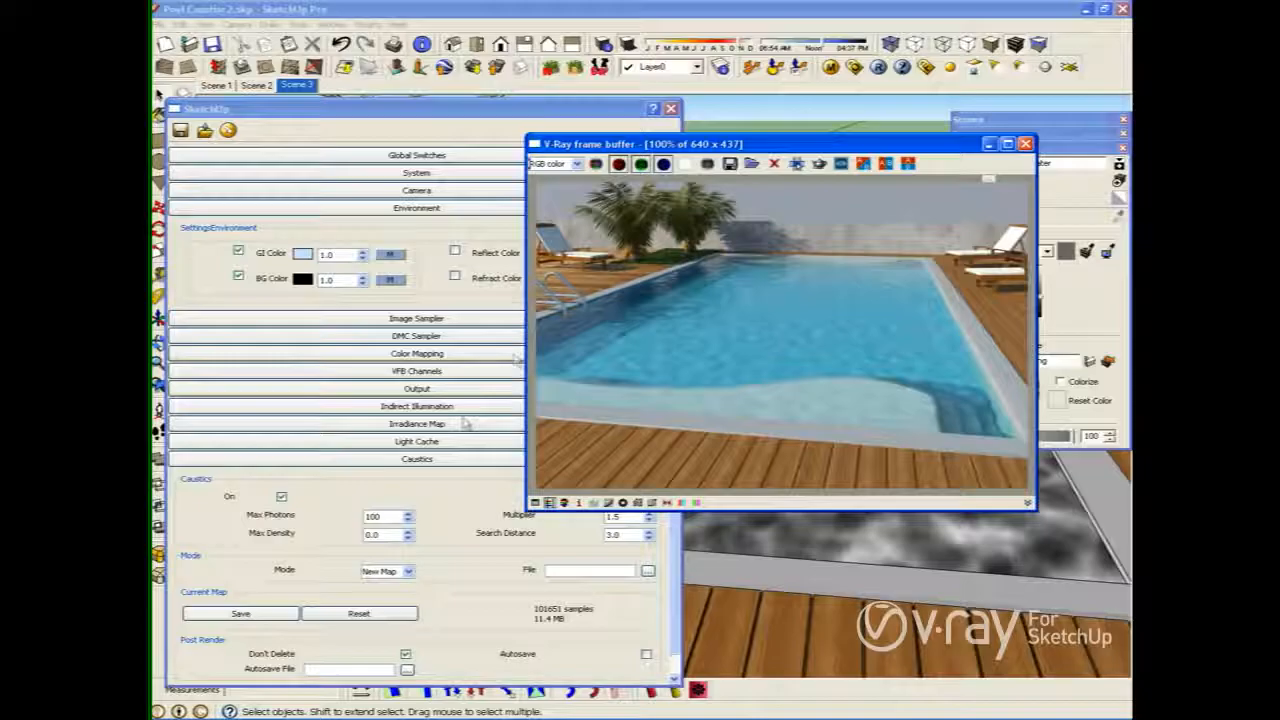
- Collapse the caustics and environment settings, close the render options and re-render the pool scene
{"action": "left_click", "coordinate": [342, 515]}
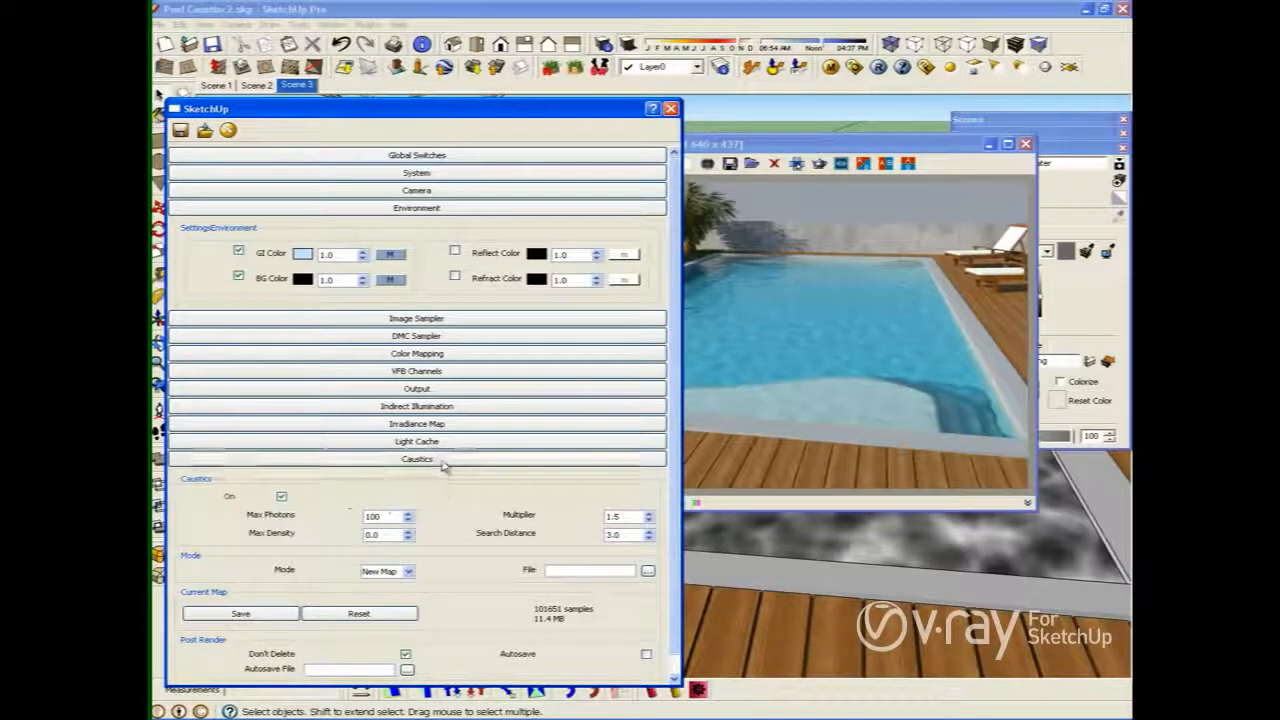
{"action": "left_click", "coordinate": [443, 459]}
{"action": "left_click", "coordinate": [446, 208]}
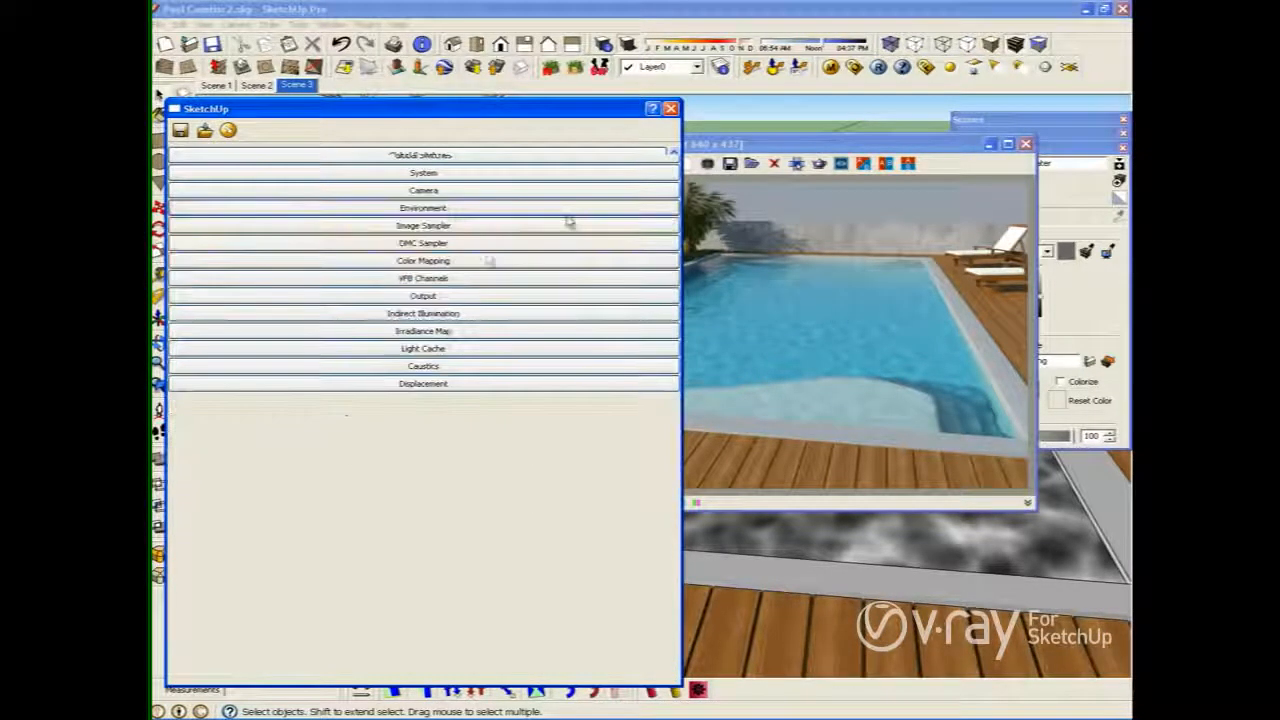
{"action": "left_click", "coordinate": [670, 108]}
{"action": "left_click_drag", "start_coordinate": [712, 140], "coordinate": [607, 148]}
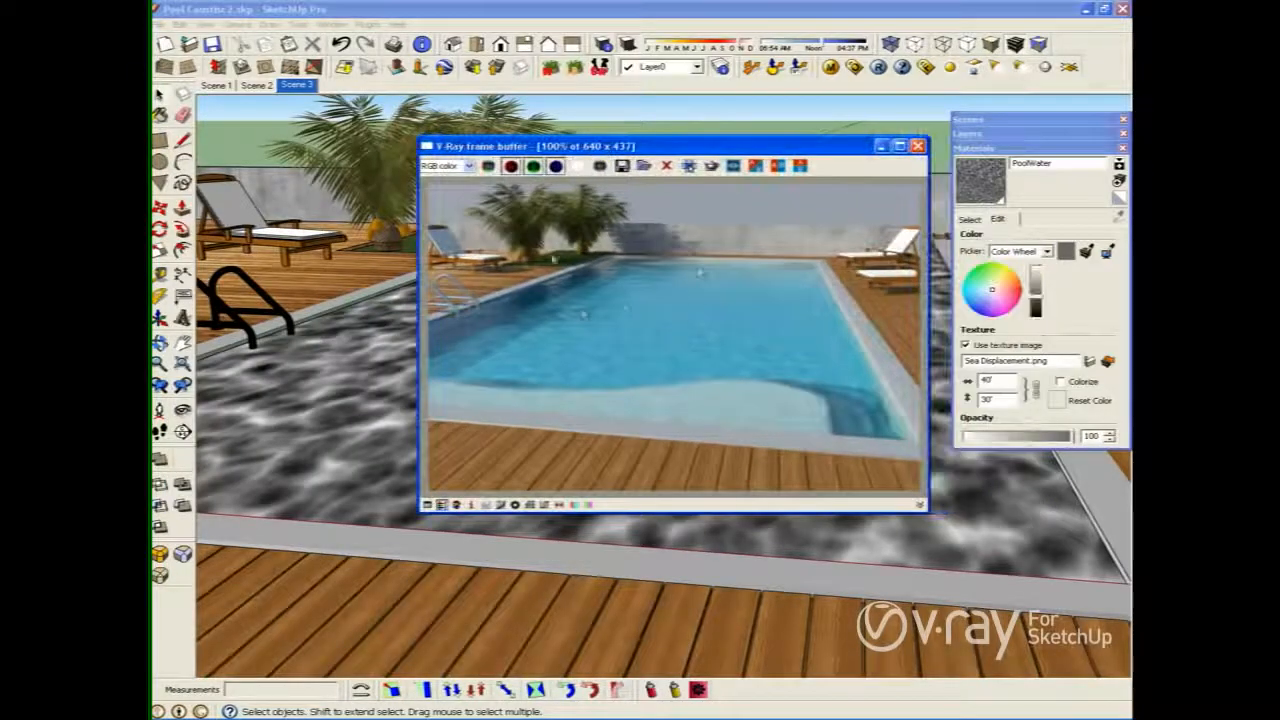
{"action": "left_click", "coordinate": [878, 66]}
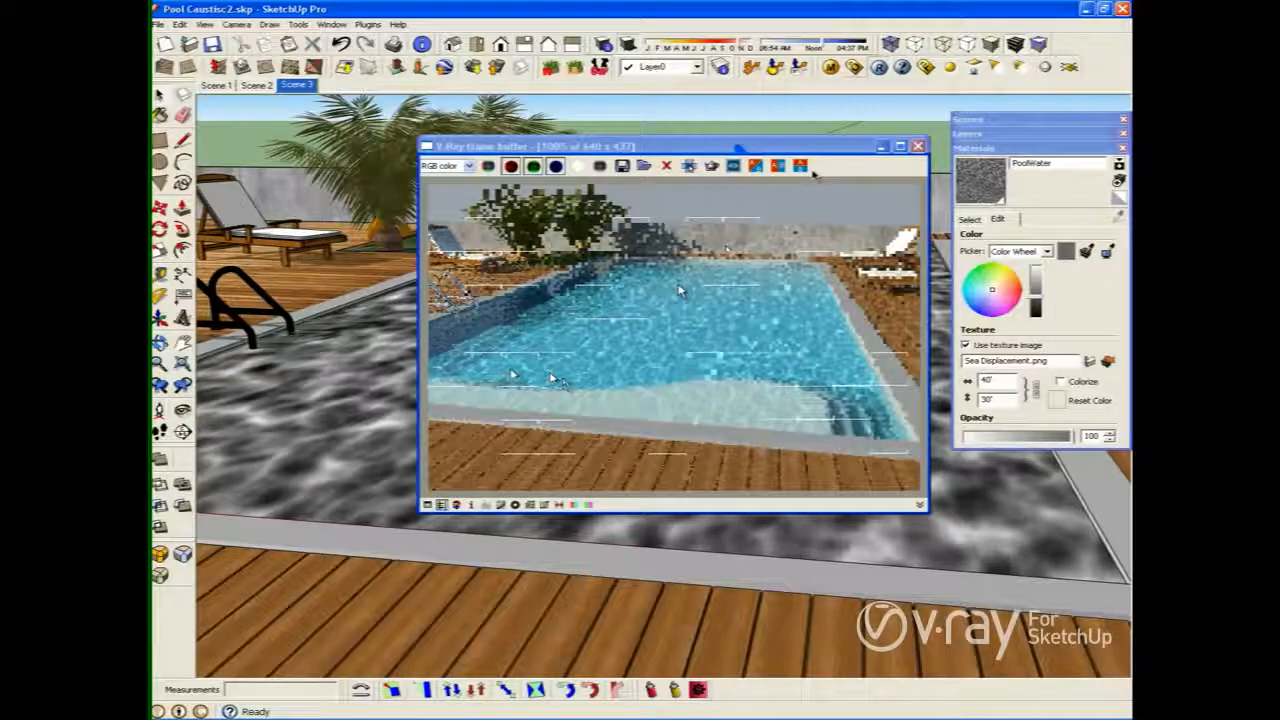
- Switch to Windows Picture and Fax Viewer to compare the render with the image Pool-and-Caustics.jpg
{"action": "left_click", "coordinate": [644, 373]}
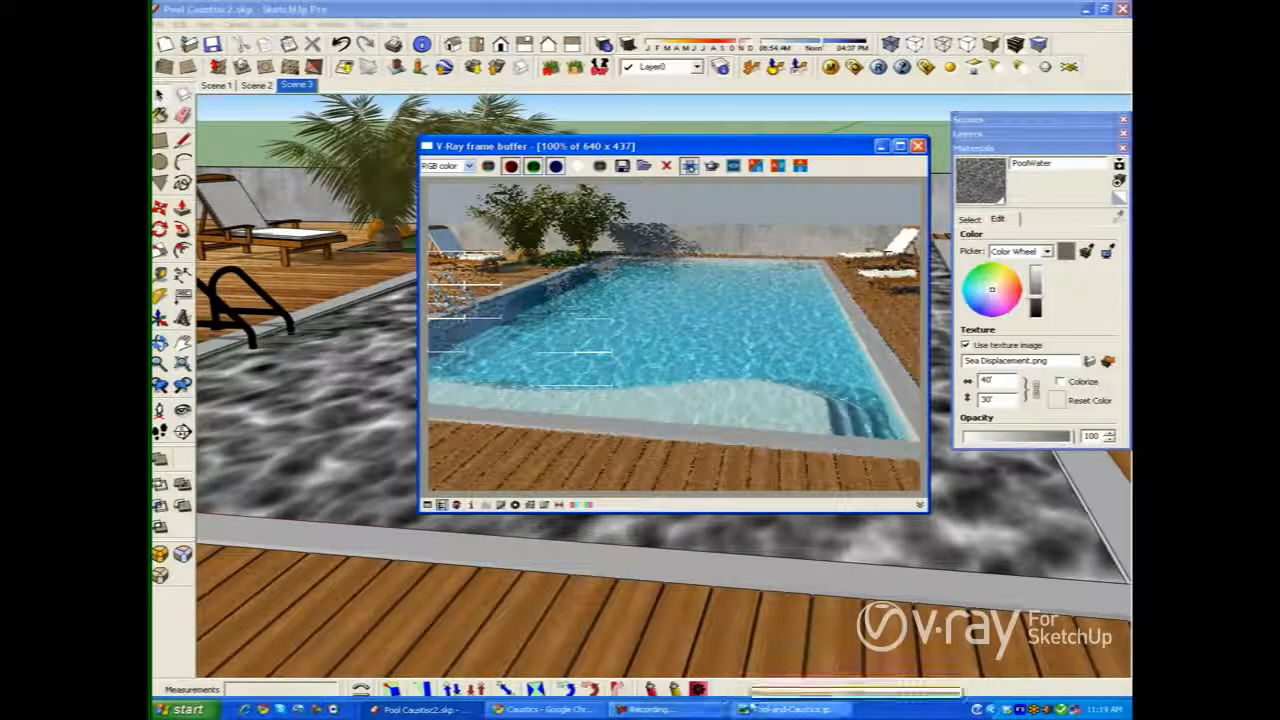
{"action": "left_click", "coordinate": [766, 711]}
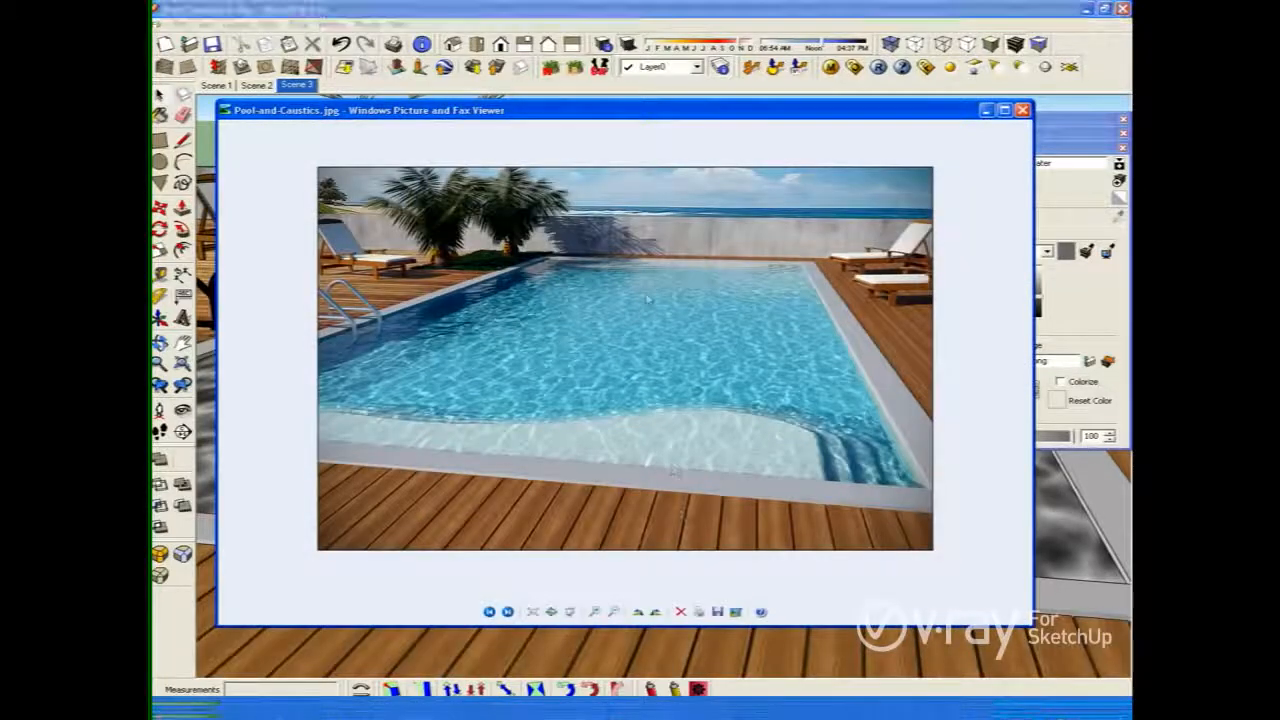